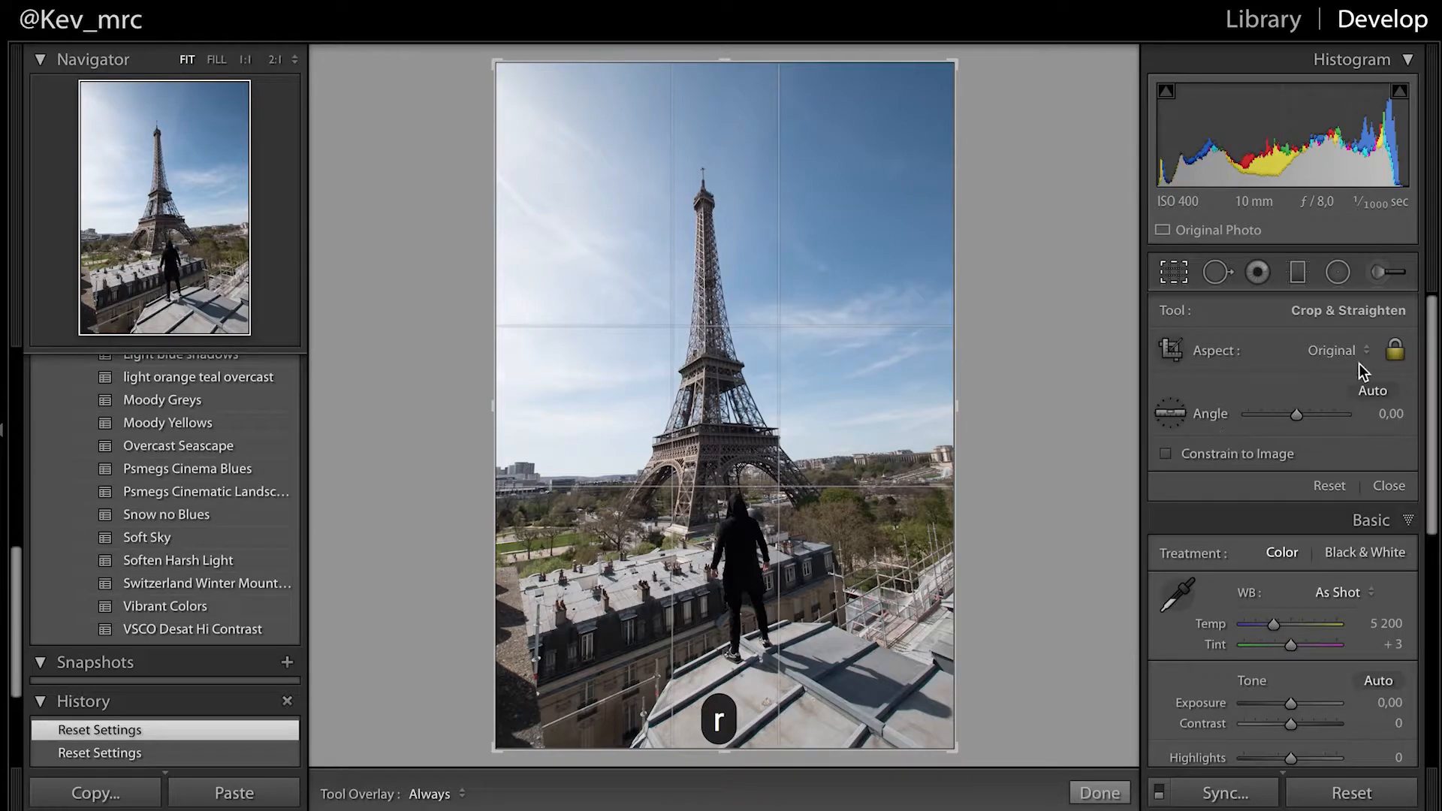
# Step: Crop the photo to the 4 x 5 / 8 x 10 aspect ratio, shifting the frame to trim mostly empty sky above the tower
pyautogui.click(1332, 350)
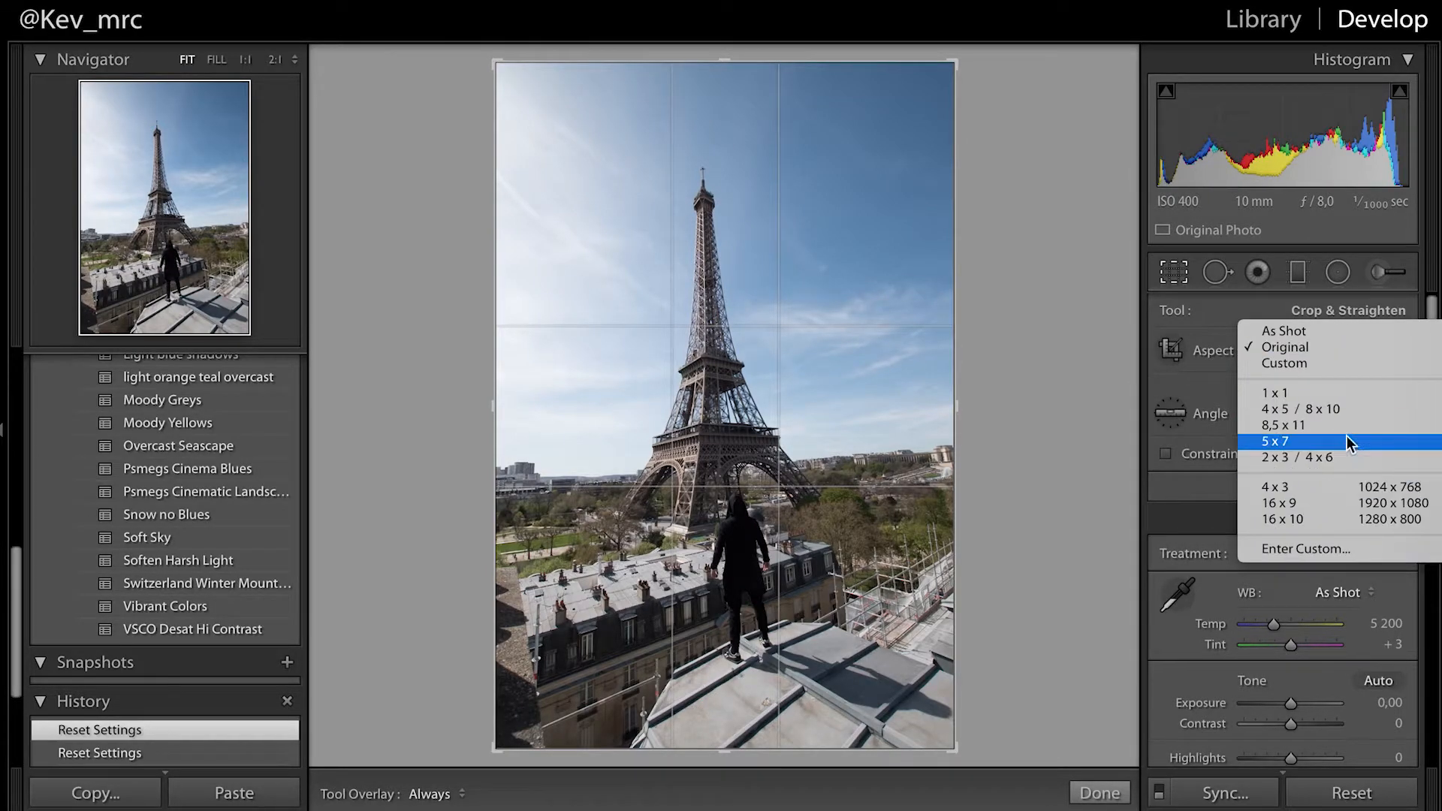
pyautogui.click(1322, 407)
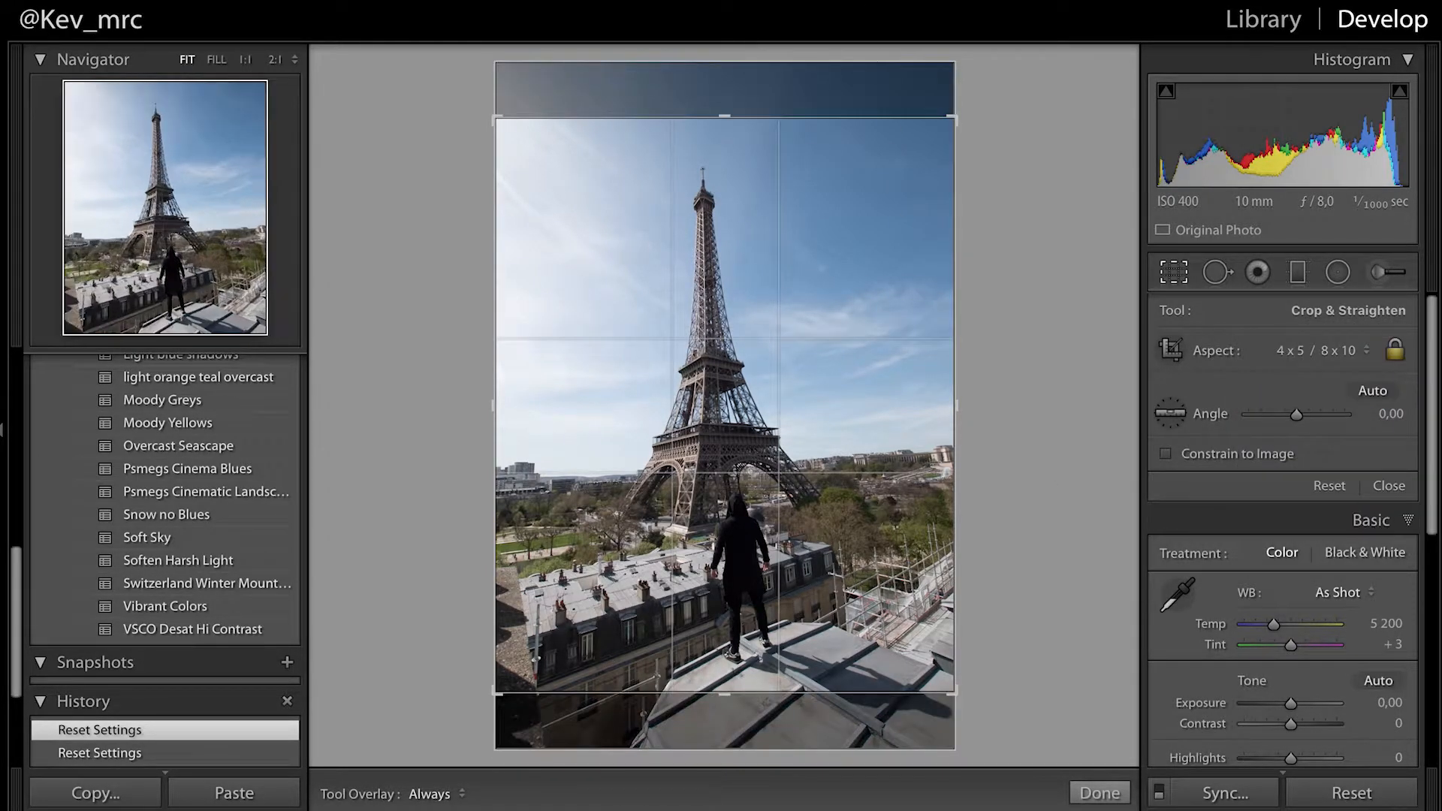
pyautogui.moveTo(856, 279)
pyautogui.mouseDown()
pyautogui.moveTo(863, 248)
pyautogui.moveTo(849, 305)
pyautogui.moveTo(863, 263)
pyautogui.mouseUp()
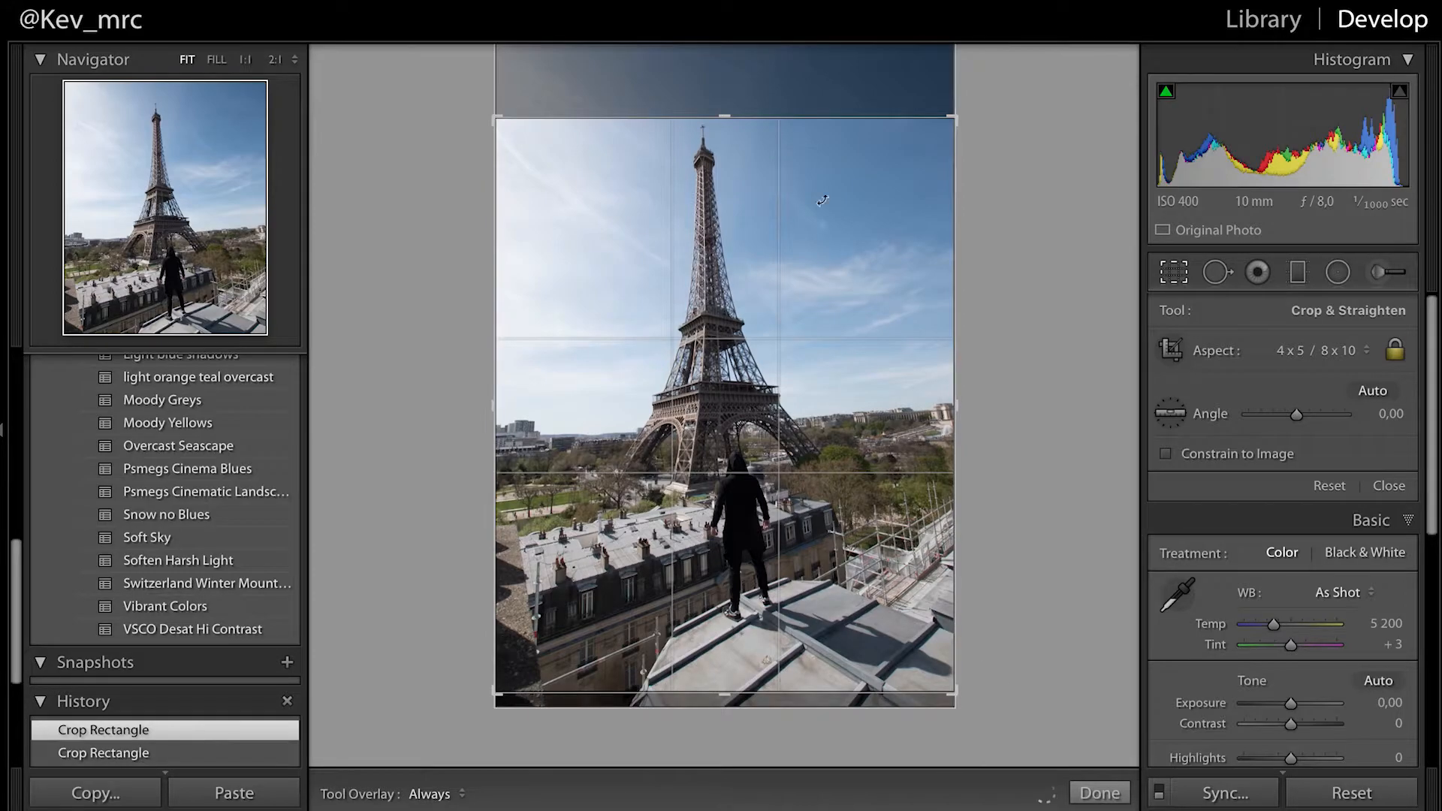
pyautogui.moveTo(800, 169); pyautogui.dragTo(801, 171)
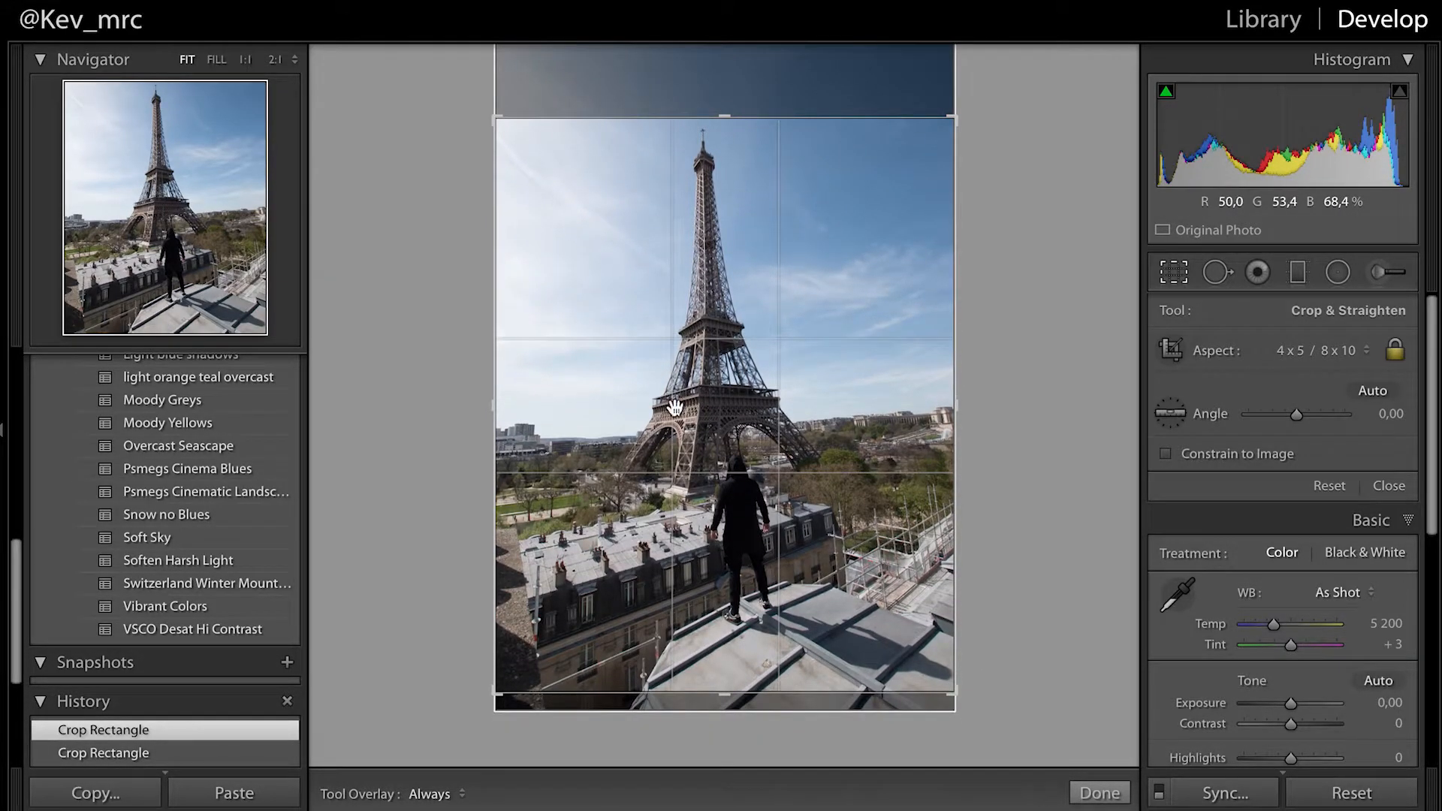
pyautogui.press('Return')
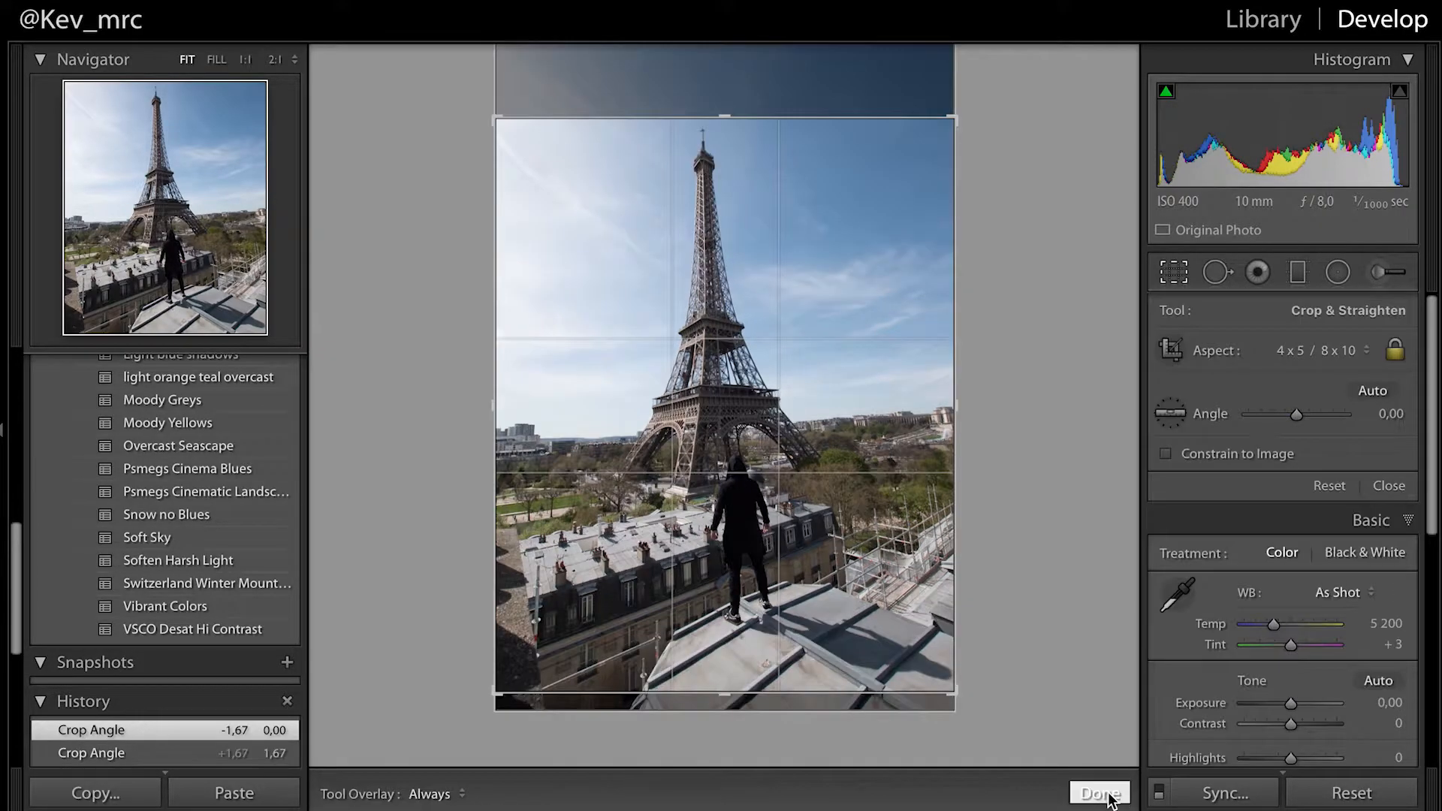
# Step: Apply the Level Upright correction to straighten the photo's perspective
pyautogui.scroll(-3, 1341, 557)
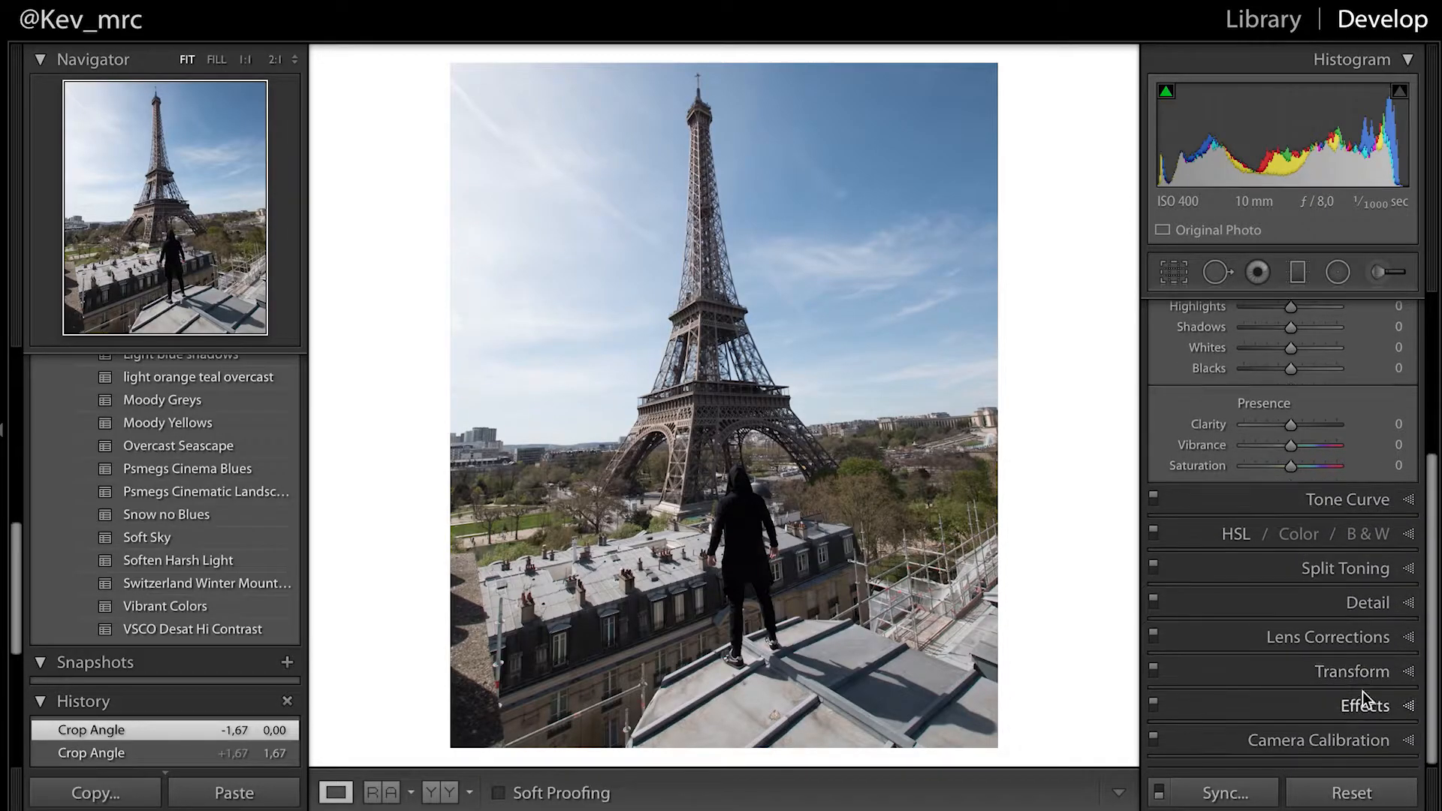
pyautogui.click(1368, 662)
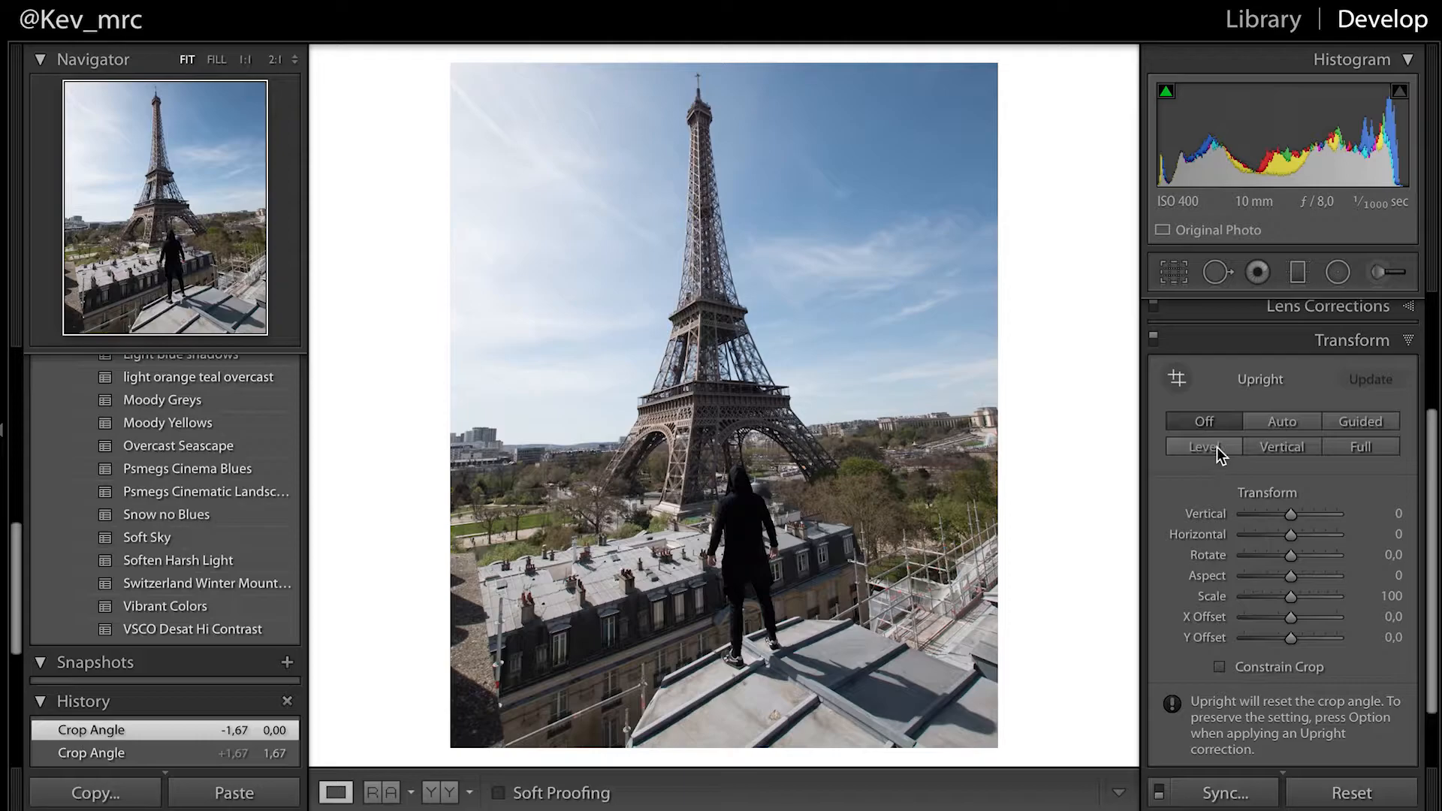
pyautogui.click(1216, 448)
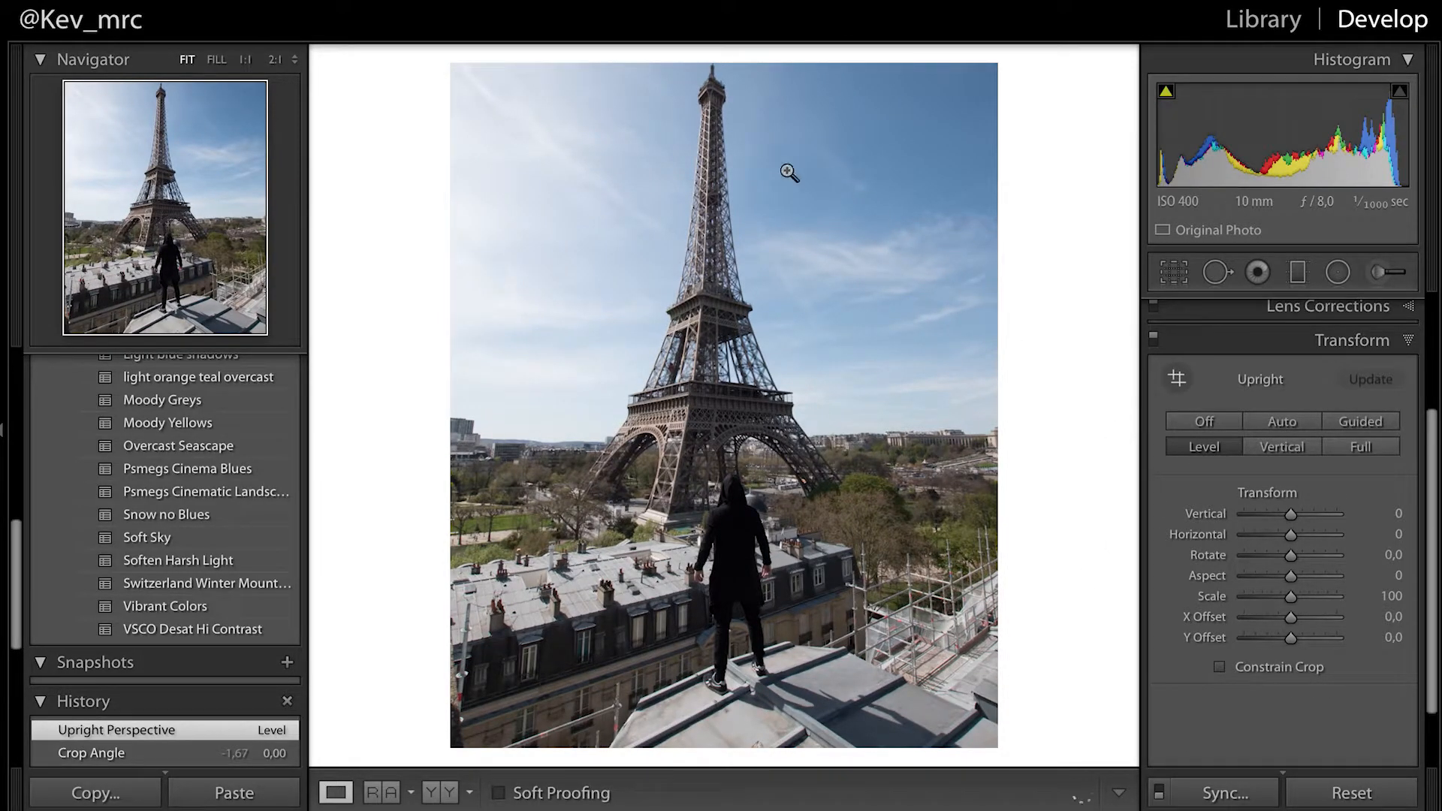
# Step: Fine-tune the crop by setting its angle to -0.50 and repositioning the photo so the tower's tip has room above it
pyautogui.click(1173, 272)
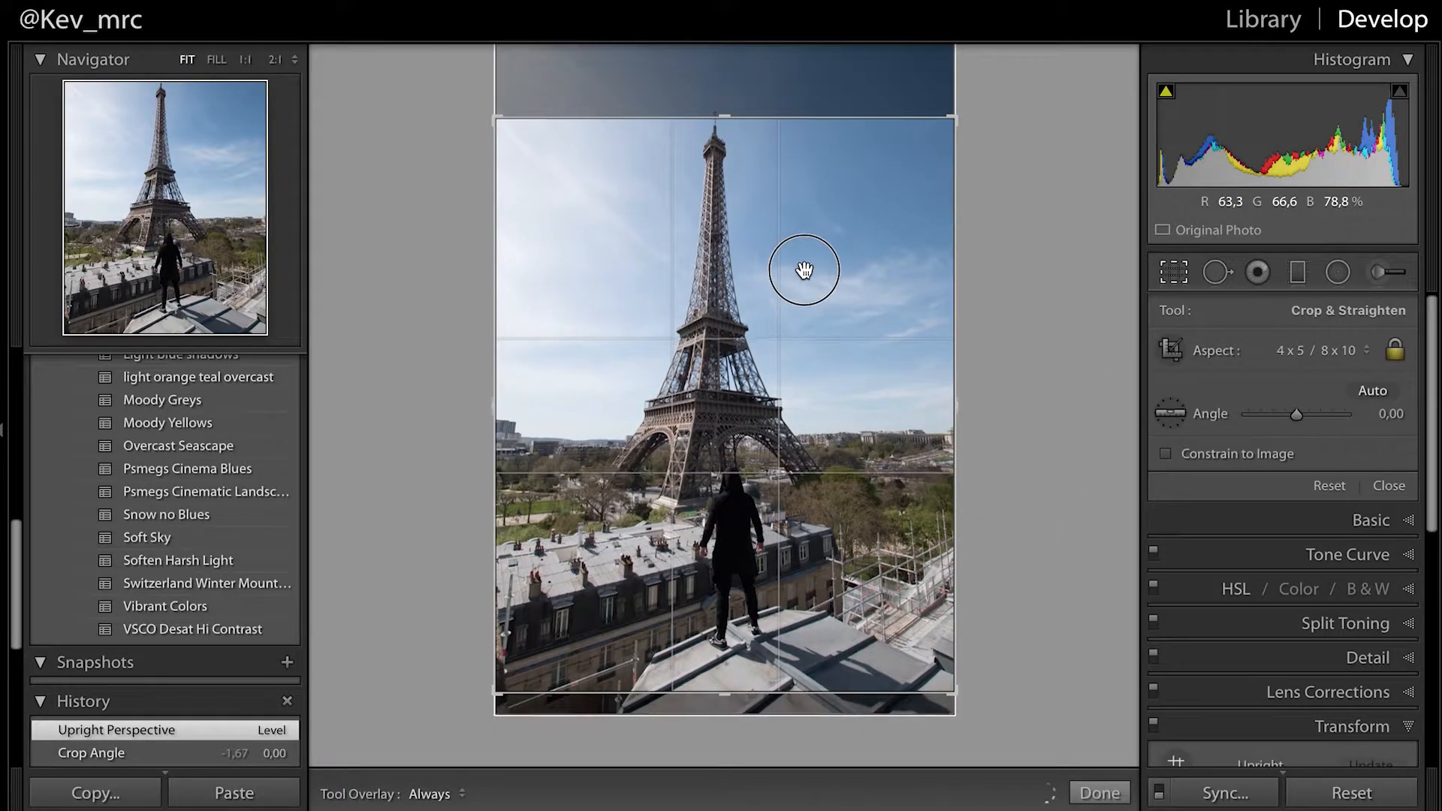
pyautogui.moveTo(804, 270); pyautogui.dragTo(804, 282)
pyautogui.press('Return')
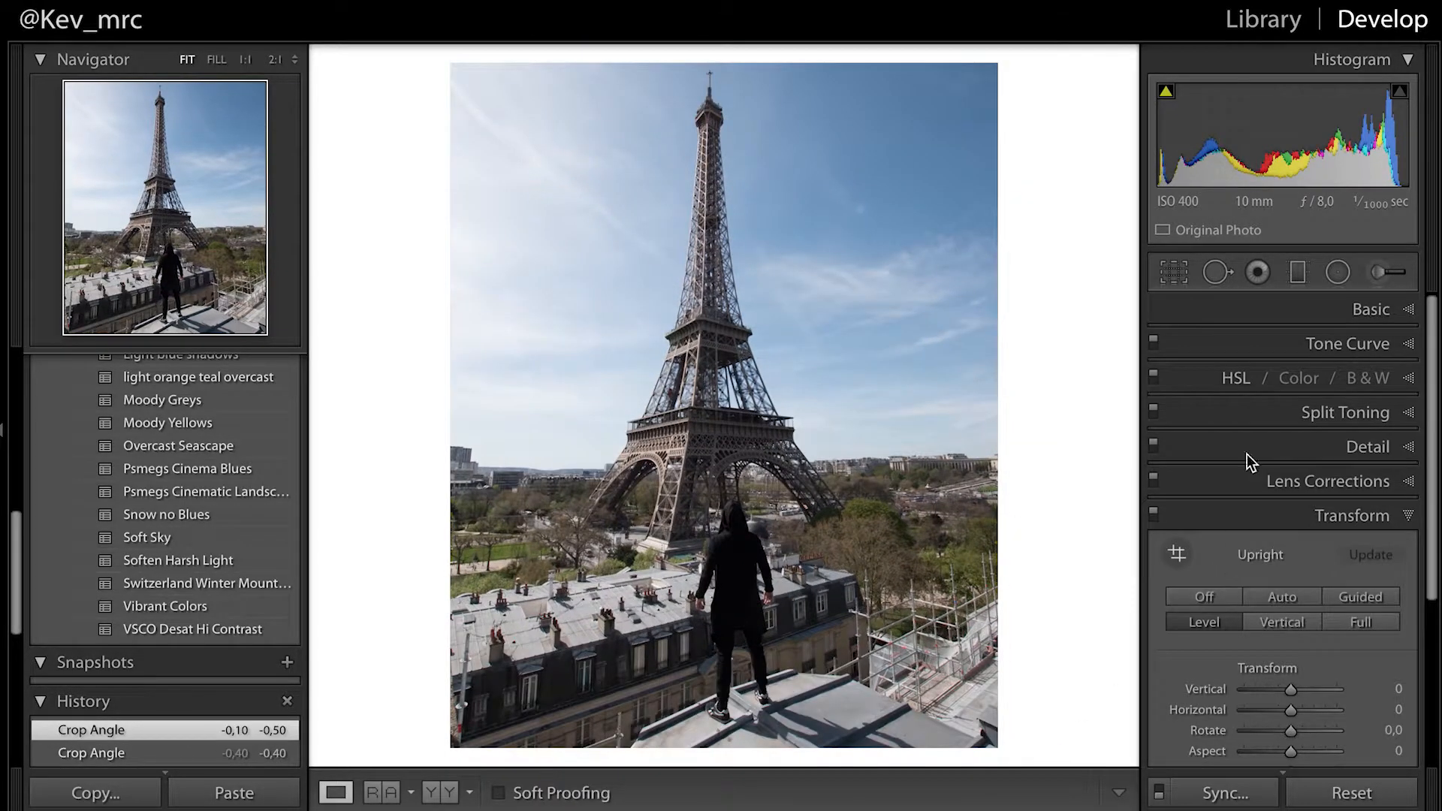
# Step: Set the basic tones to Highlights -100, Shadows +100 and Blacks -16
pyautogui.click(1367, 304)
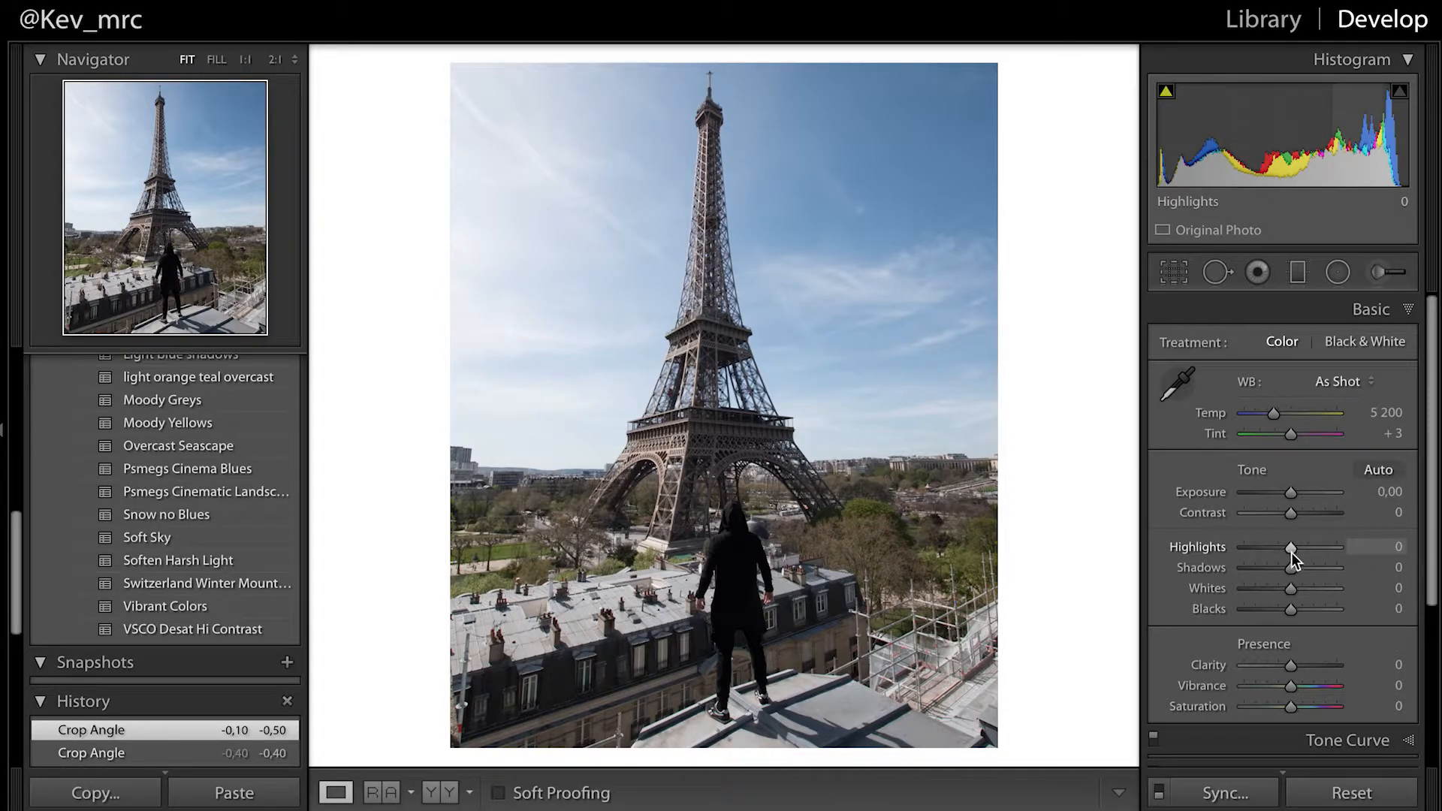
pyautogui.moveTo(1227, 552); pyautogui.dragTo(1204, 555)
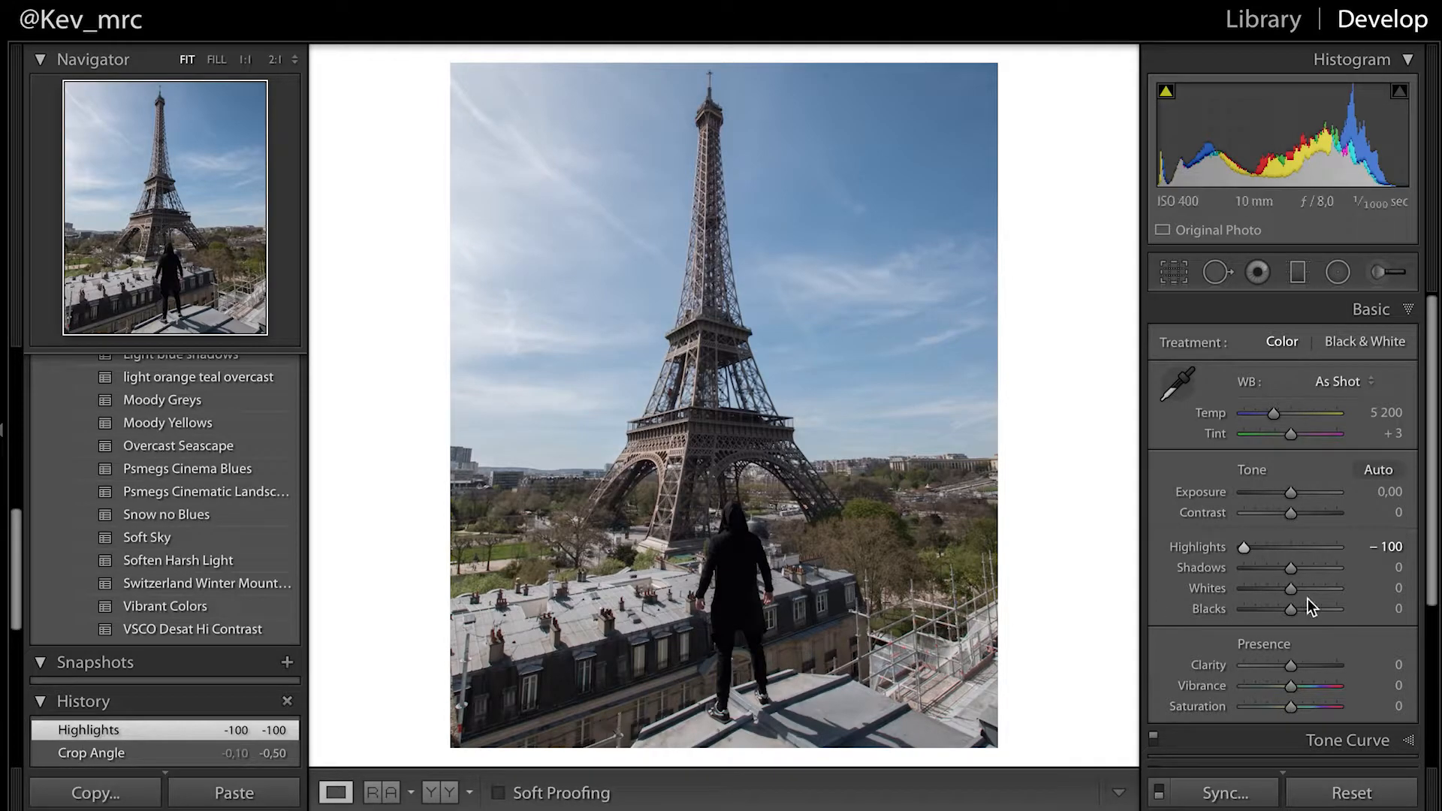
pyautogui.moveTo(1288, 577); pyautogui.dragTo(1354, 565)
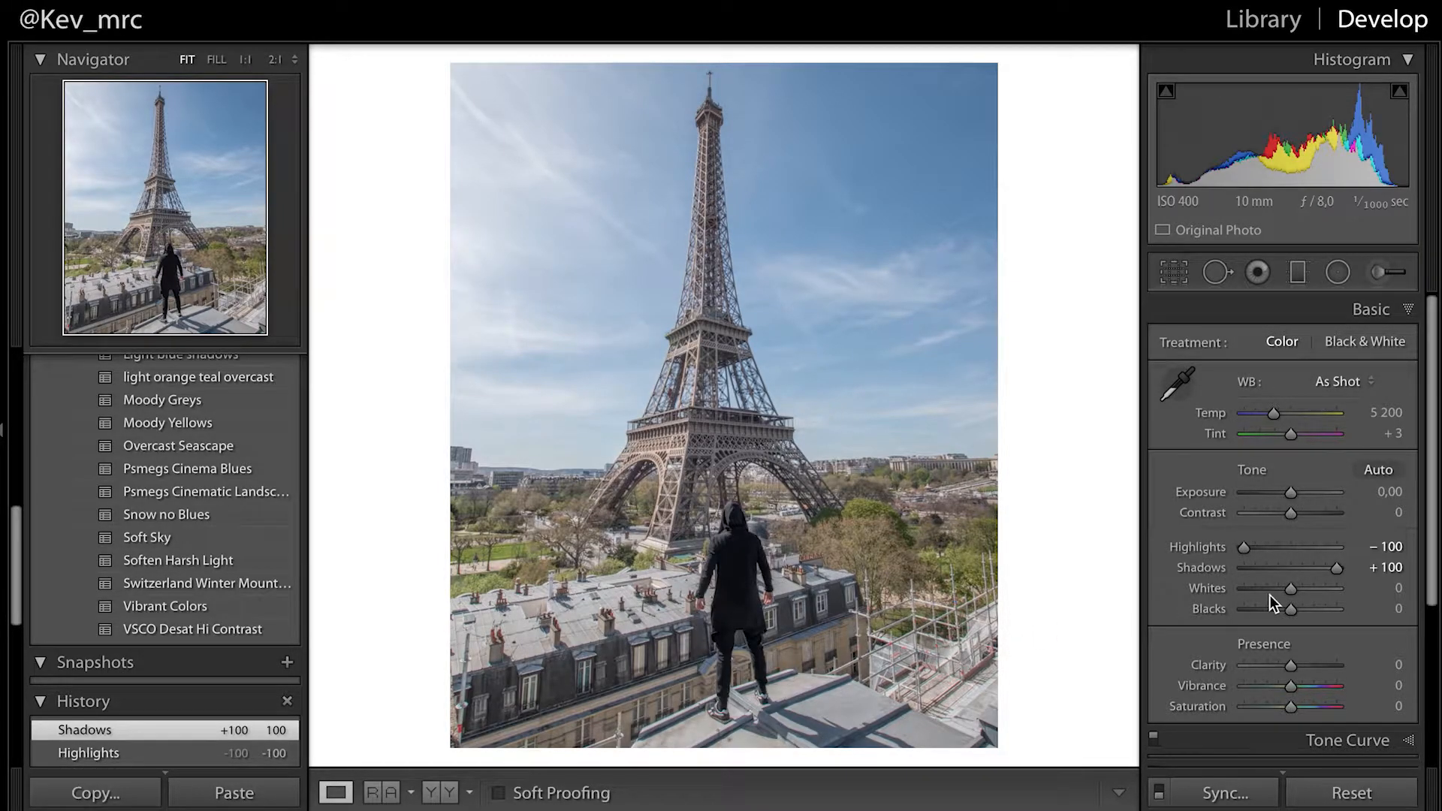
pyautogui.moveTo(1290, 611)
pyautogui.mouseDown()
pyautogui.moveTo(1273, 612)
pyautogui.moveTo(1286, 610)
pyautogui.mouseUp()
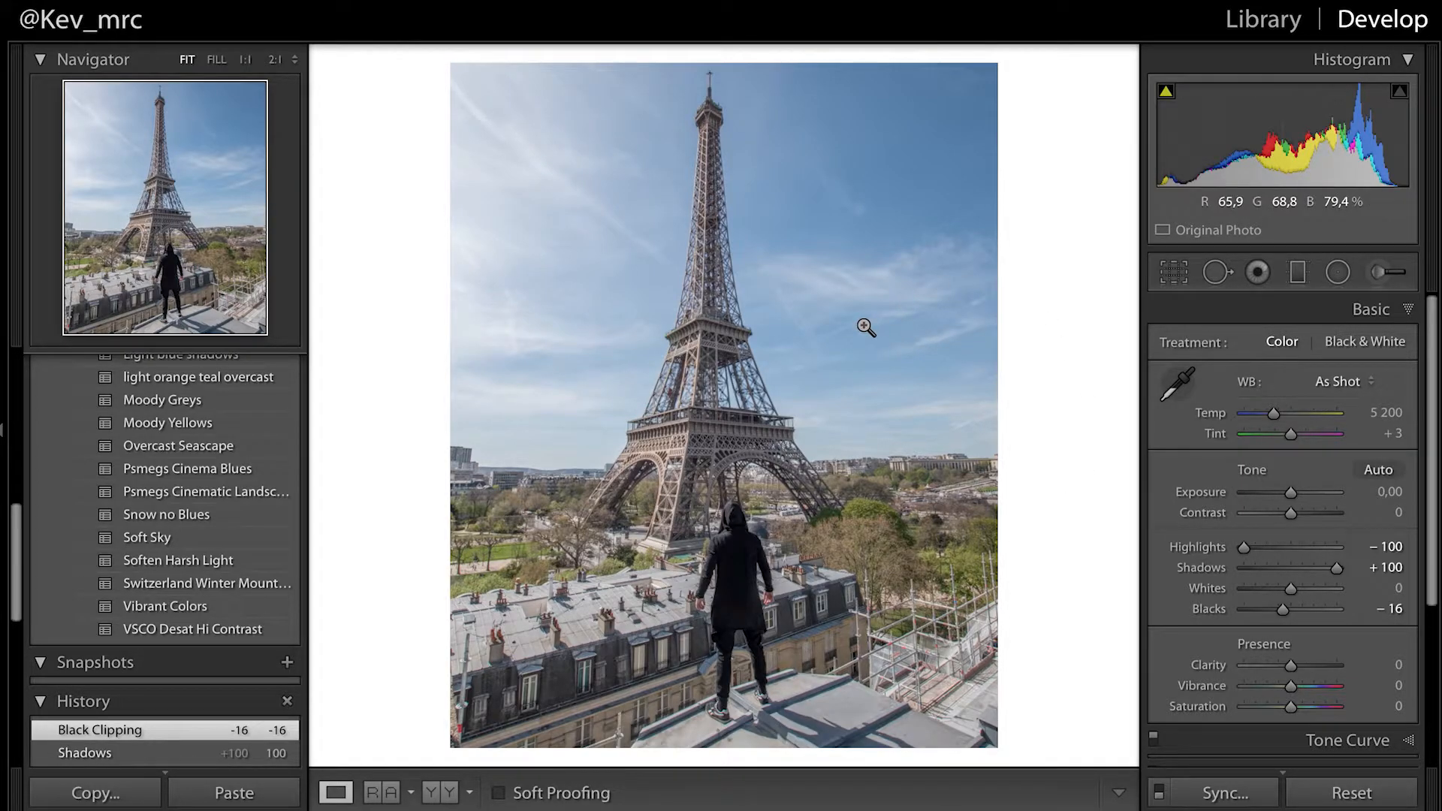
# Step: Set the photo's Vibrance to +81 and overall Saturation to -11
pyautogui.scroll(-1, 1270, 528)
pyautogui.moveTo(1292, 644); pyautogui.dragTo(1327, 646)
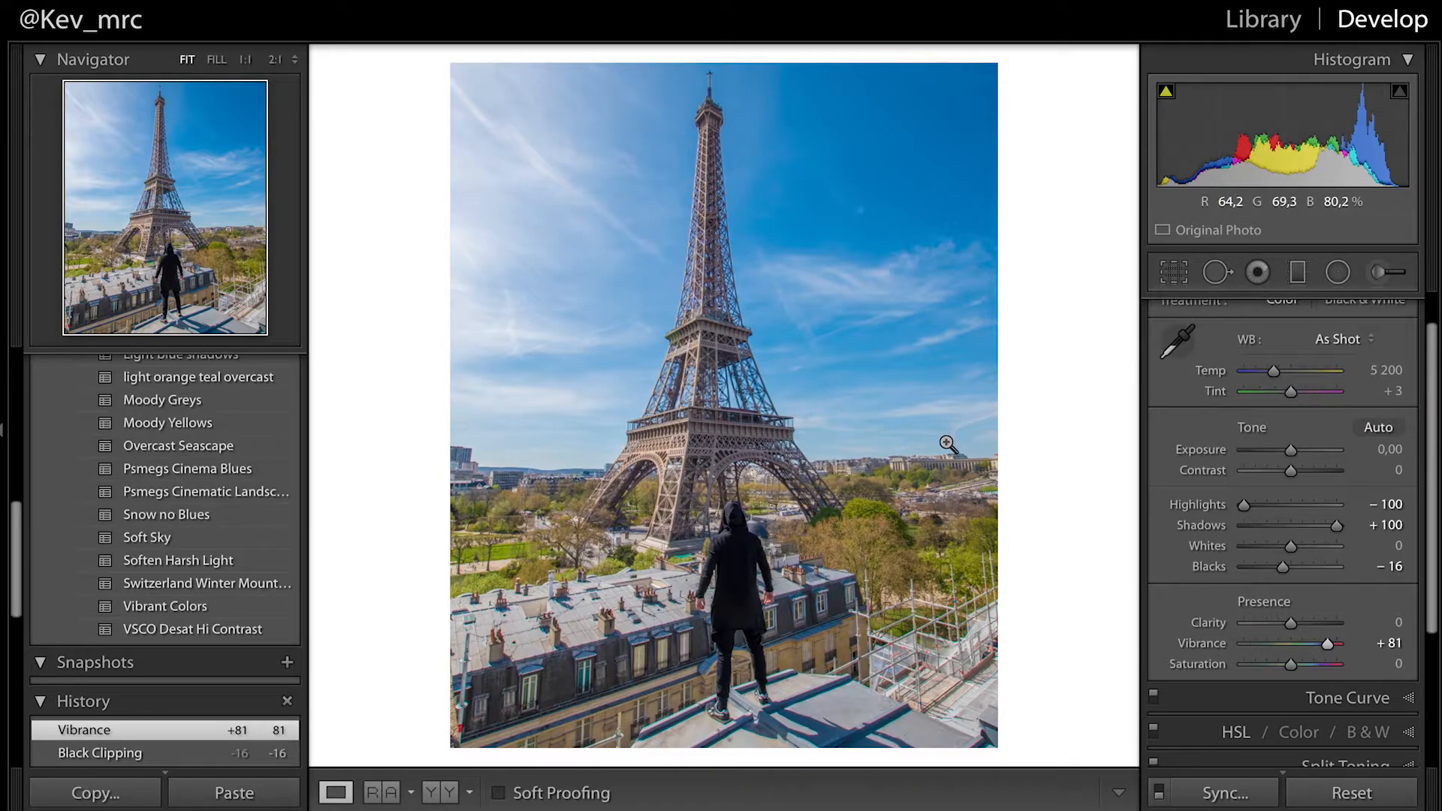
pyautogui.moveTo(1294, 662); pyautogui.dragTo(1289, 662)
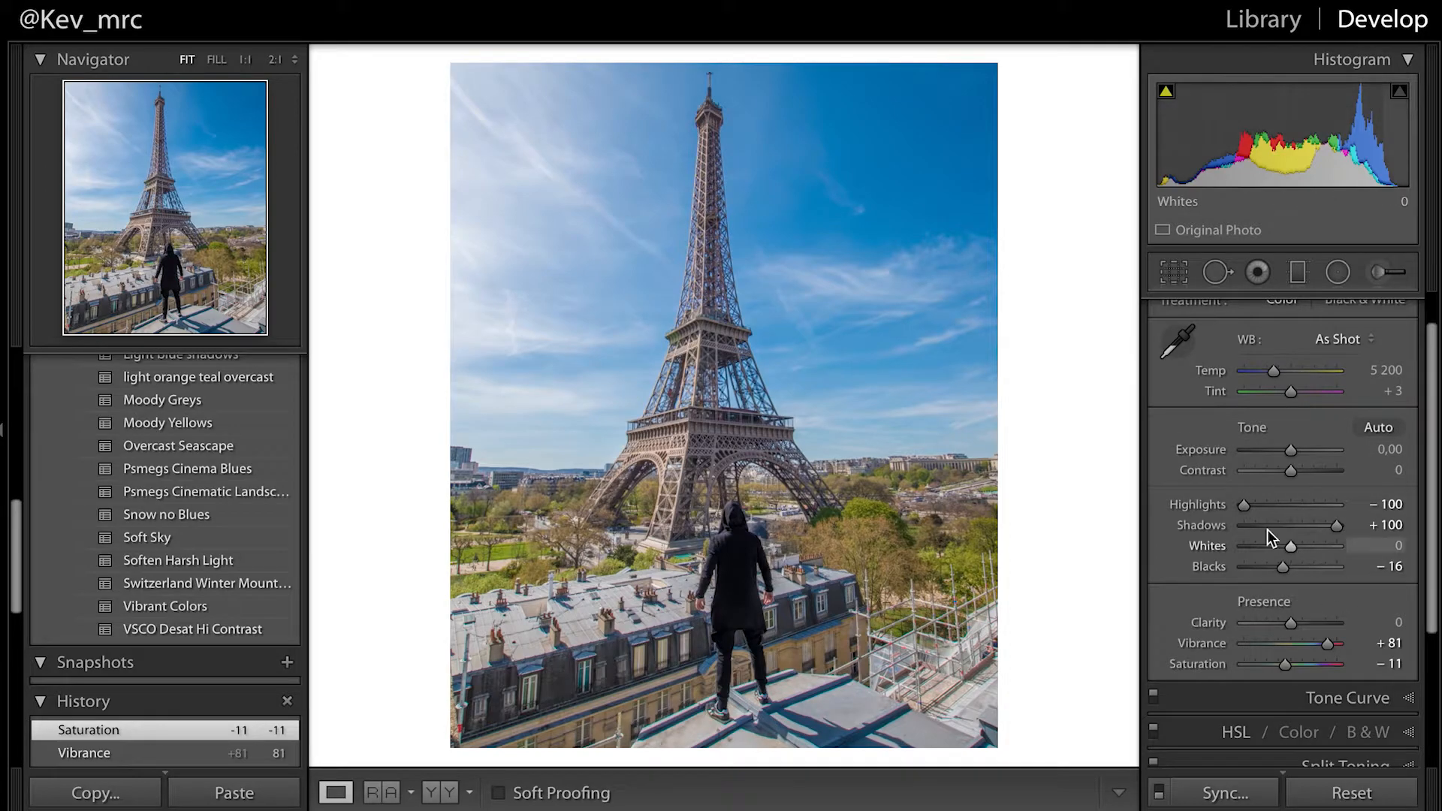
# Step: Set the HSL saturation of Blue to -100 and of Green to +36
pyautogui.scroll(-3, 1212, 570)
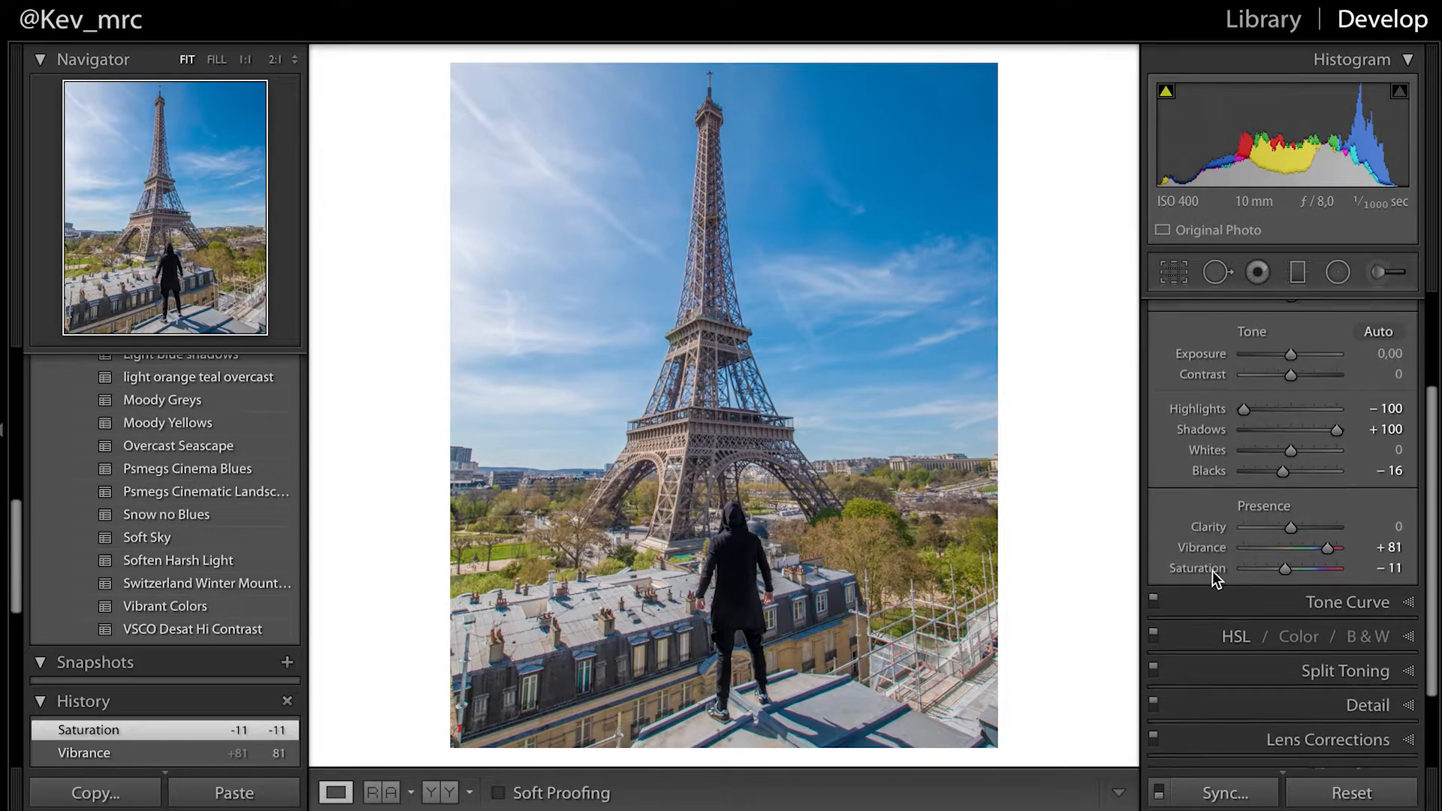
pyautogui.click(1201, 623)
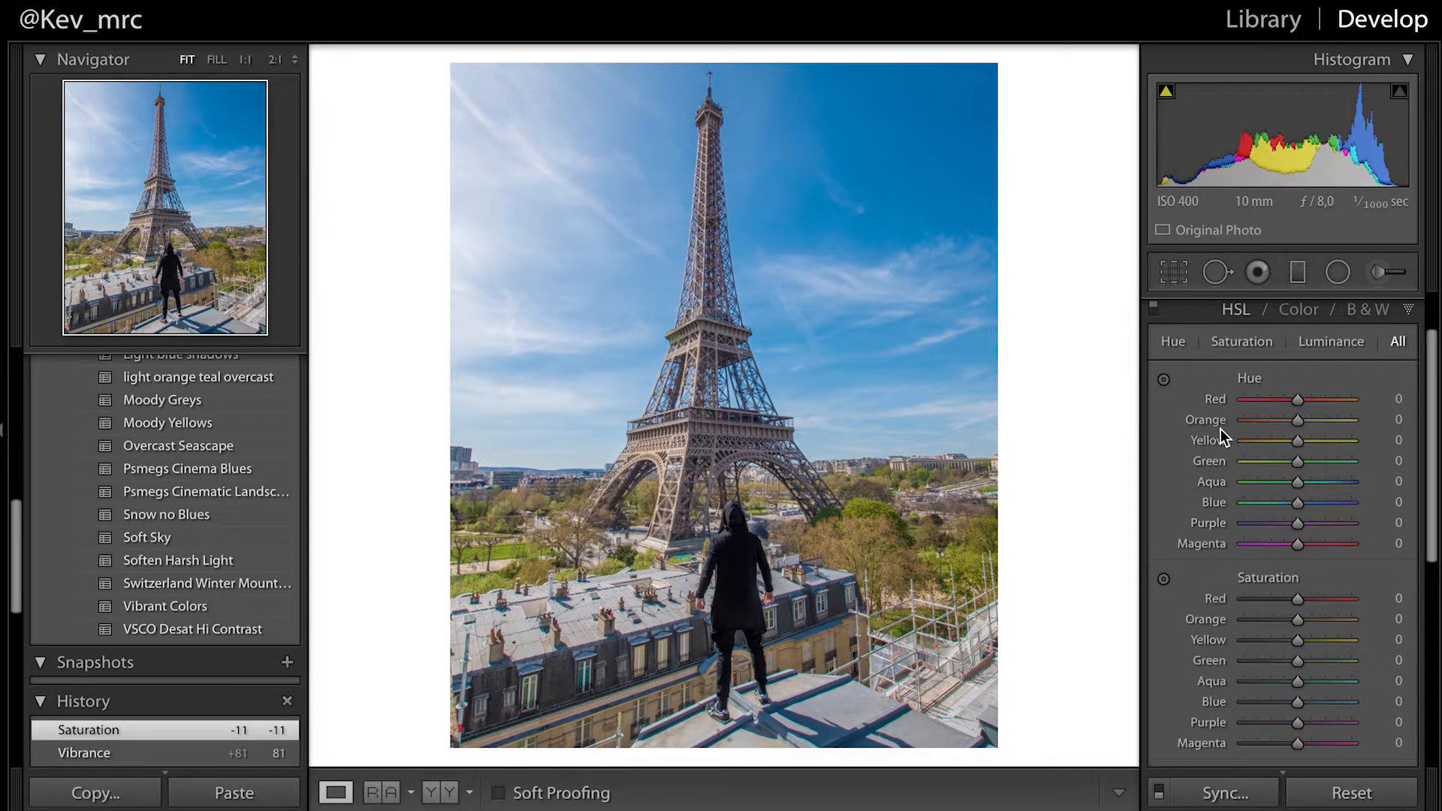
pyautogui.scroll(-3, 1220, 429)
pyautogui.scroll(1, 1219, 430)
pyautogui.scroll(3, 1238, 441)
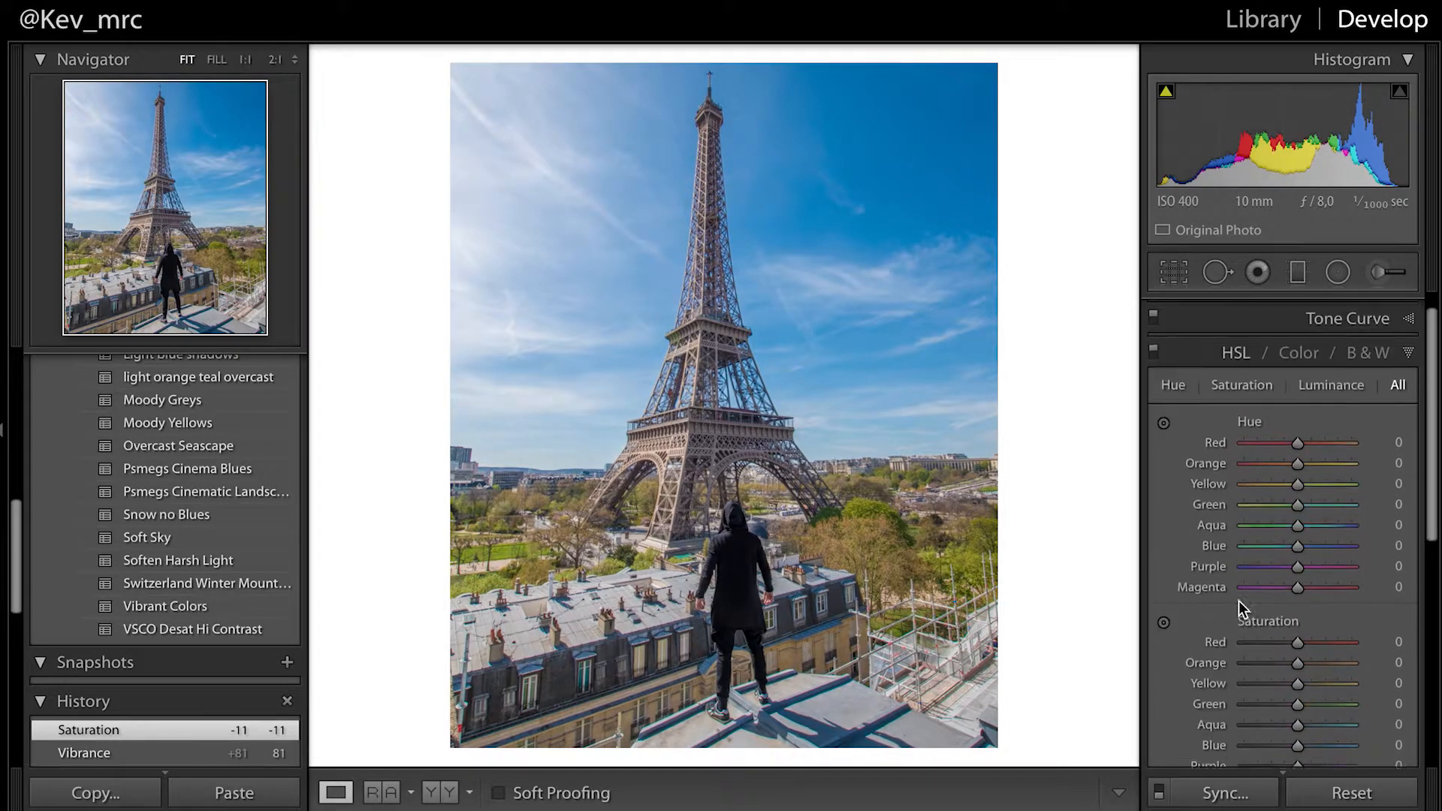
pyautogui.scroll(1, 1260, 597)
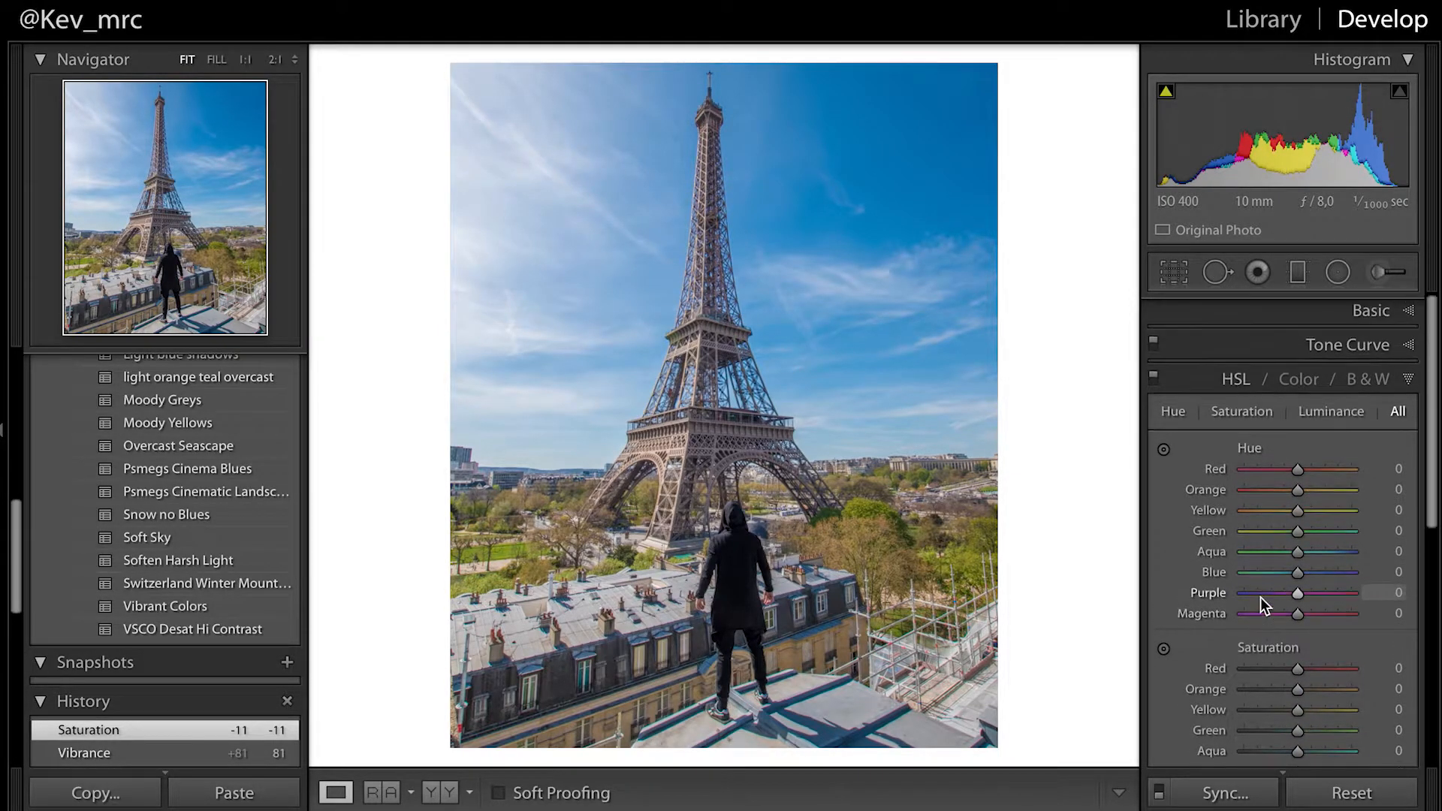
pyautogui.scroll(-3, 1259, 597)
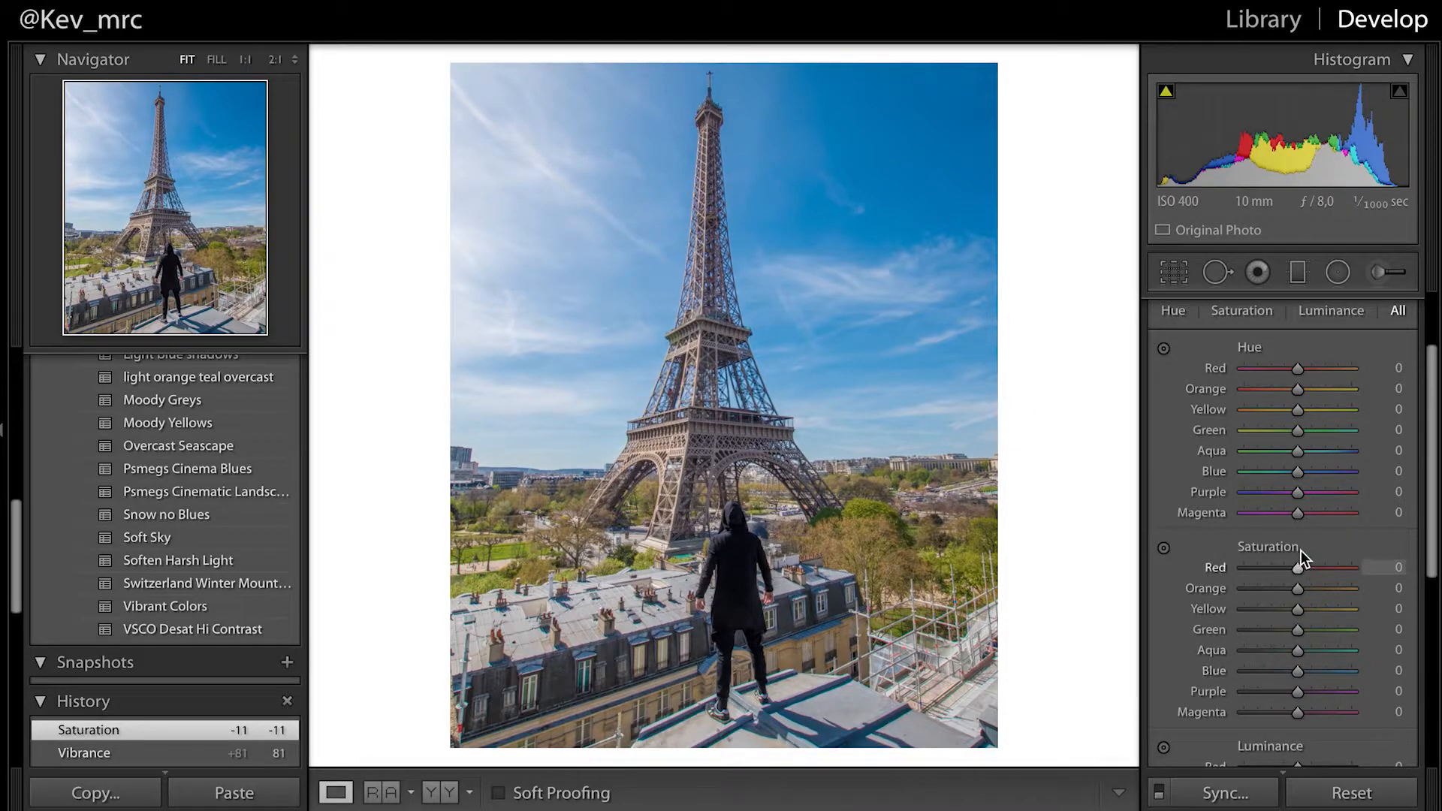
pyautogui.scroll(-1, 1246, 673)
pyautogui.moveTo(1299, 660); pyautogui.dragTo(1154, 660)
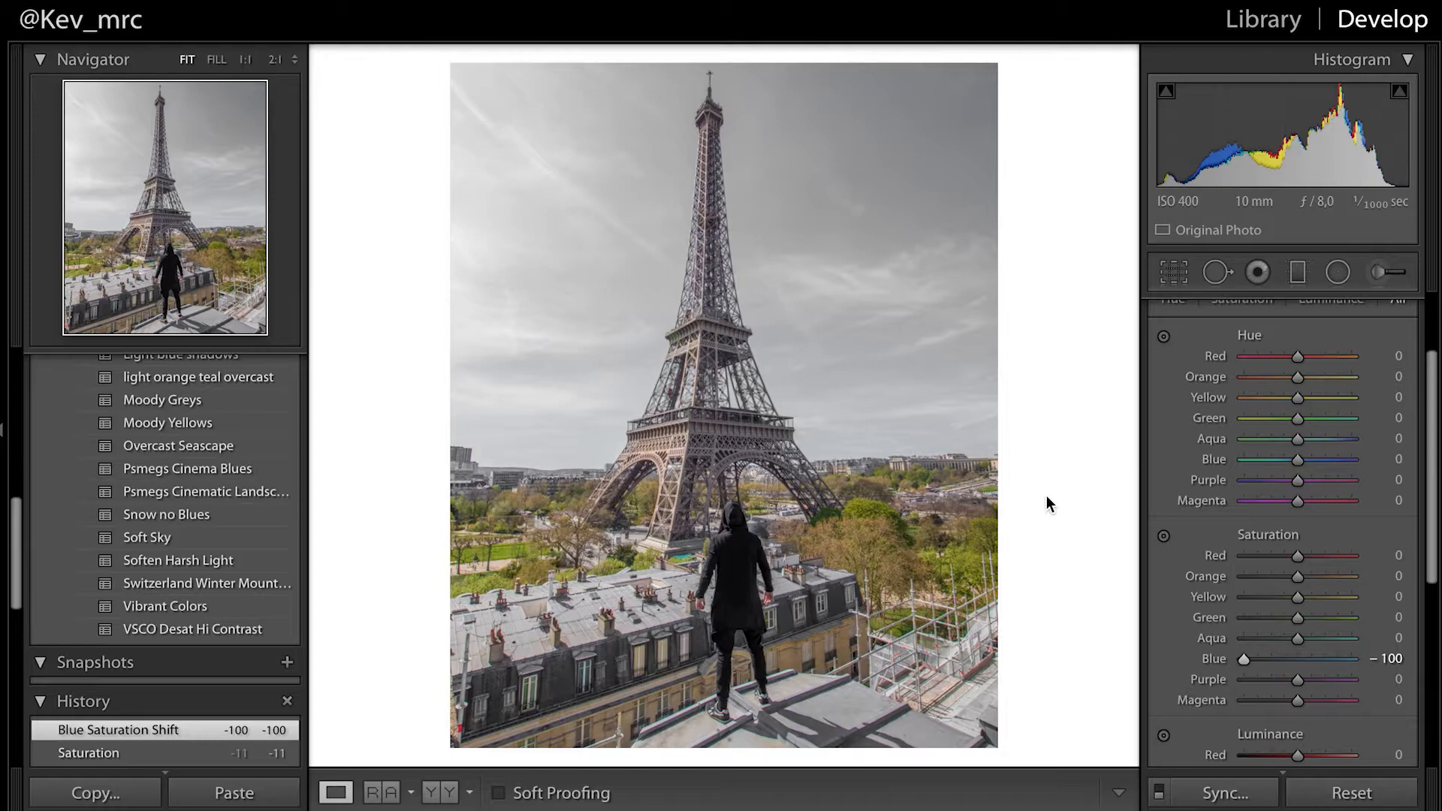
pyautogui.moveTo(1300, 620)
pyautogui.mouseDown()
pyautogui.moveTo(1335, 617)
pyautogui.moveTo(1321, 619)
pyautogui.mouseUp()
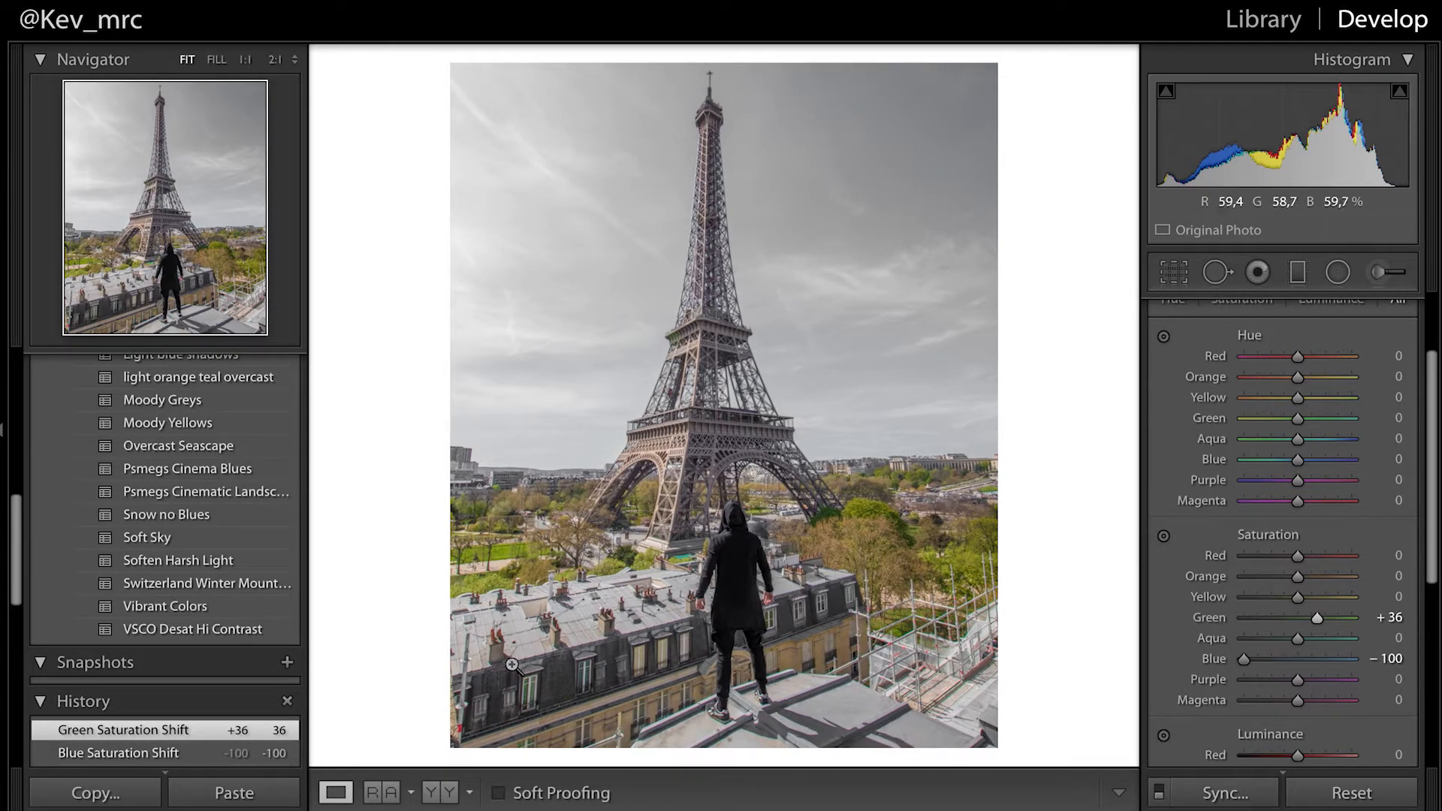
# Step: Set the HSL Purple saturation to -6 and inspect the tower's lower ironwork at 1:1 zoom
pyautogui.moveTo(1303, 679); pyautogui.dragTo(1362, 700)
pyautogui.moveTo(1330, 704)
pyautogui.mouseDown()
pyautogui.moveTo(1233, 705)
pyautogui.moveTo(1385, 714)
pyautogui.moveTo(1251, 704)
pyautogui.moveTo(1303, 703)
pyautogui.mouseUp()
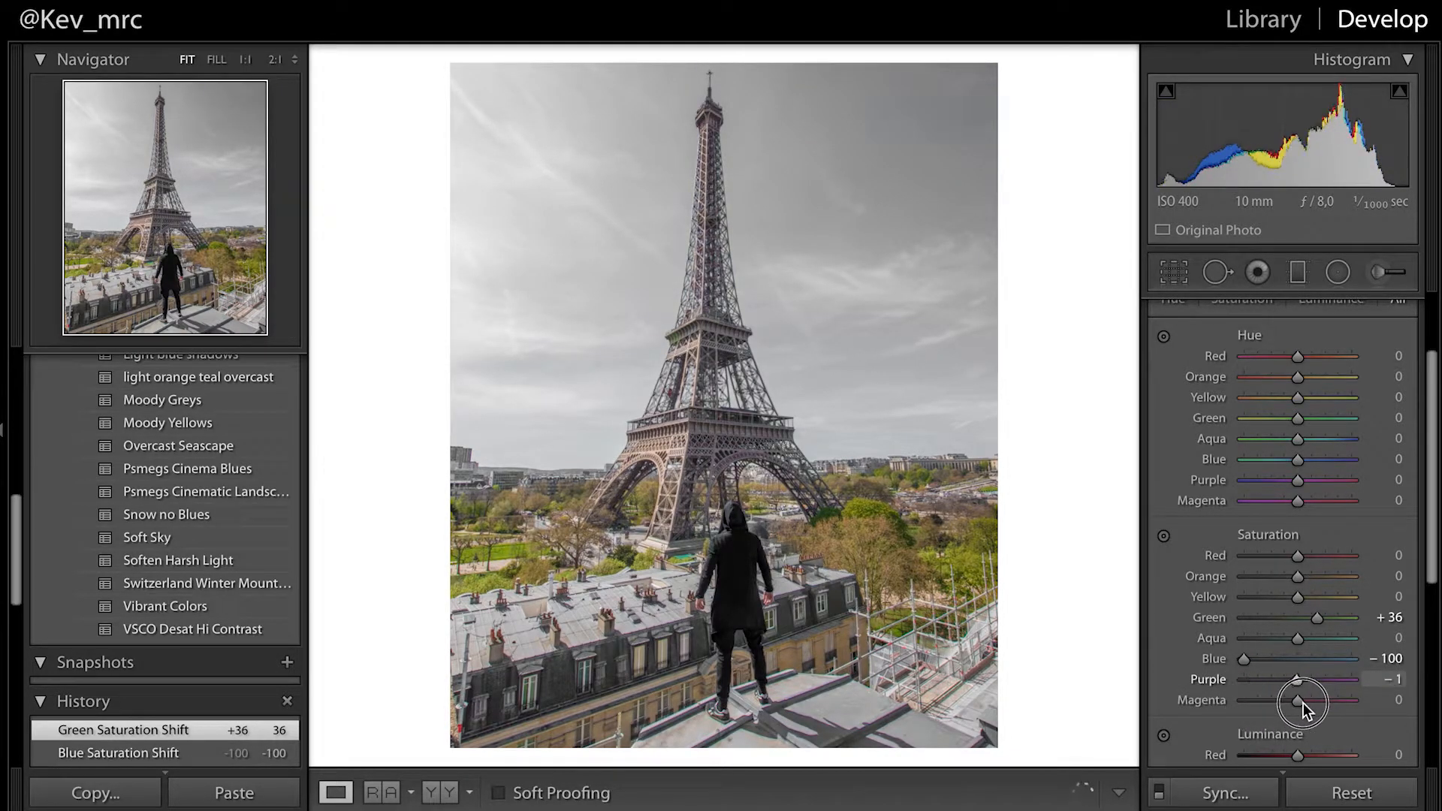
pyautogui.click(741, 459)
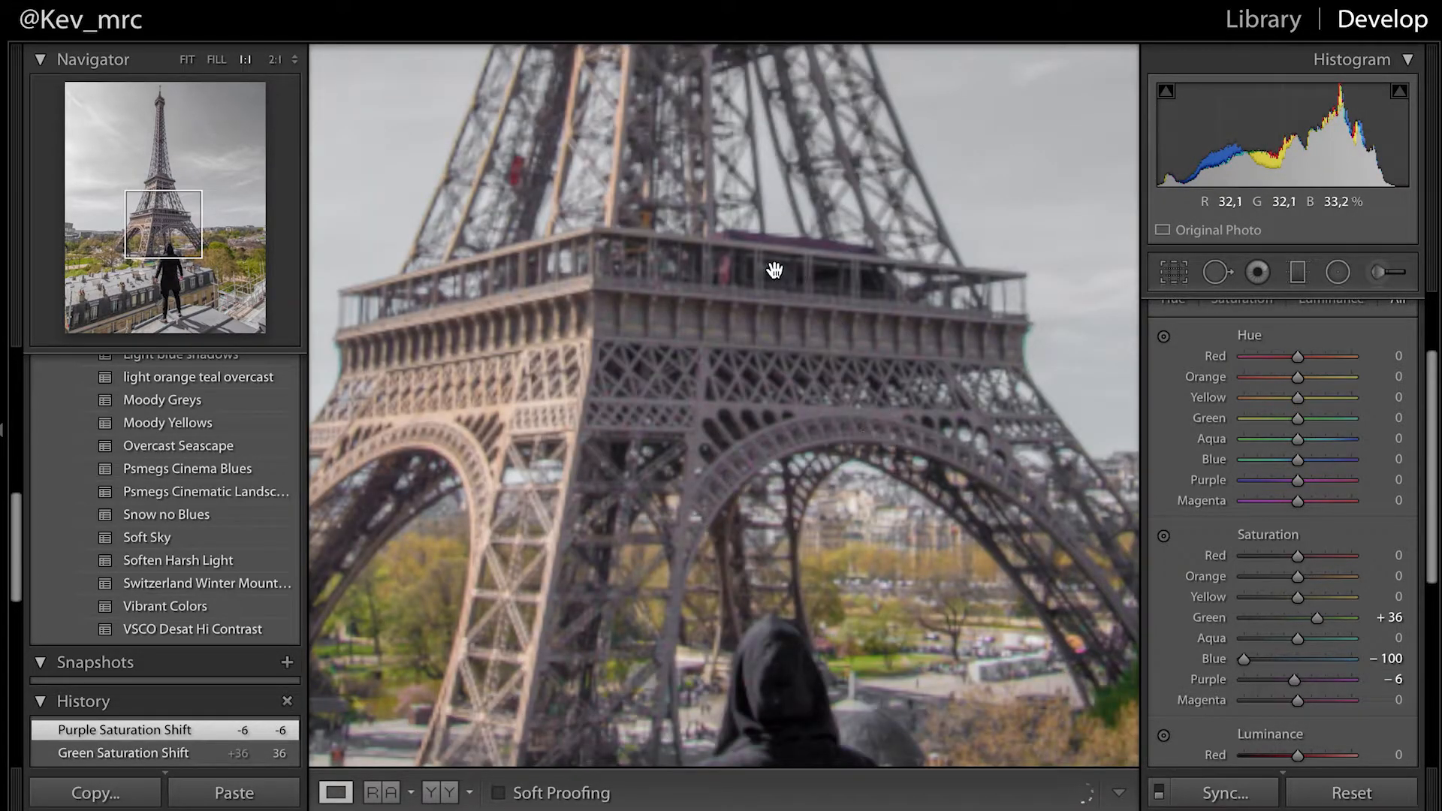
pyautogui.click(789, 406)
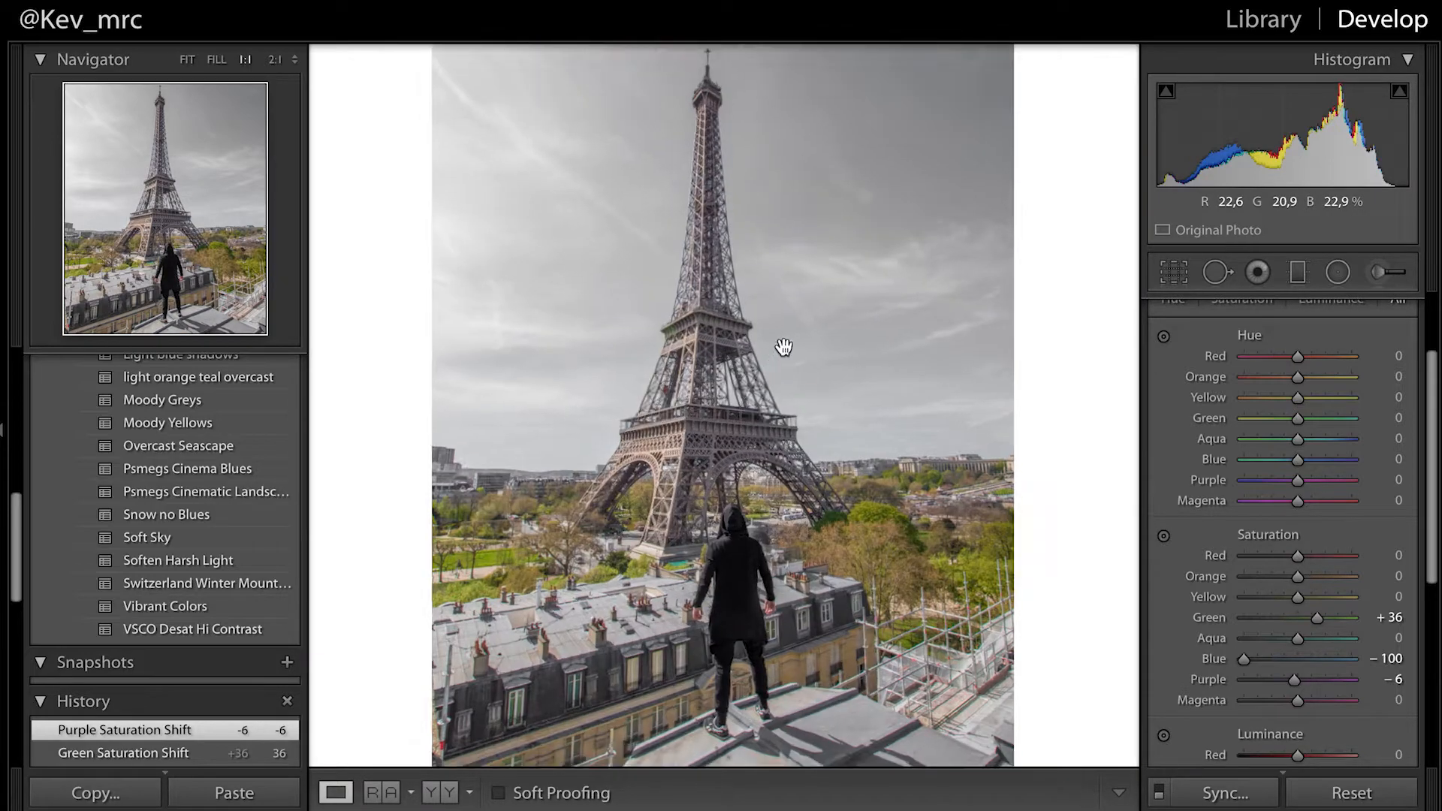
pyautogui.click(783, 347)
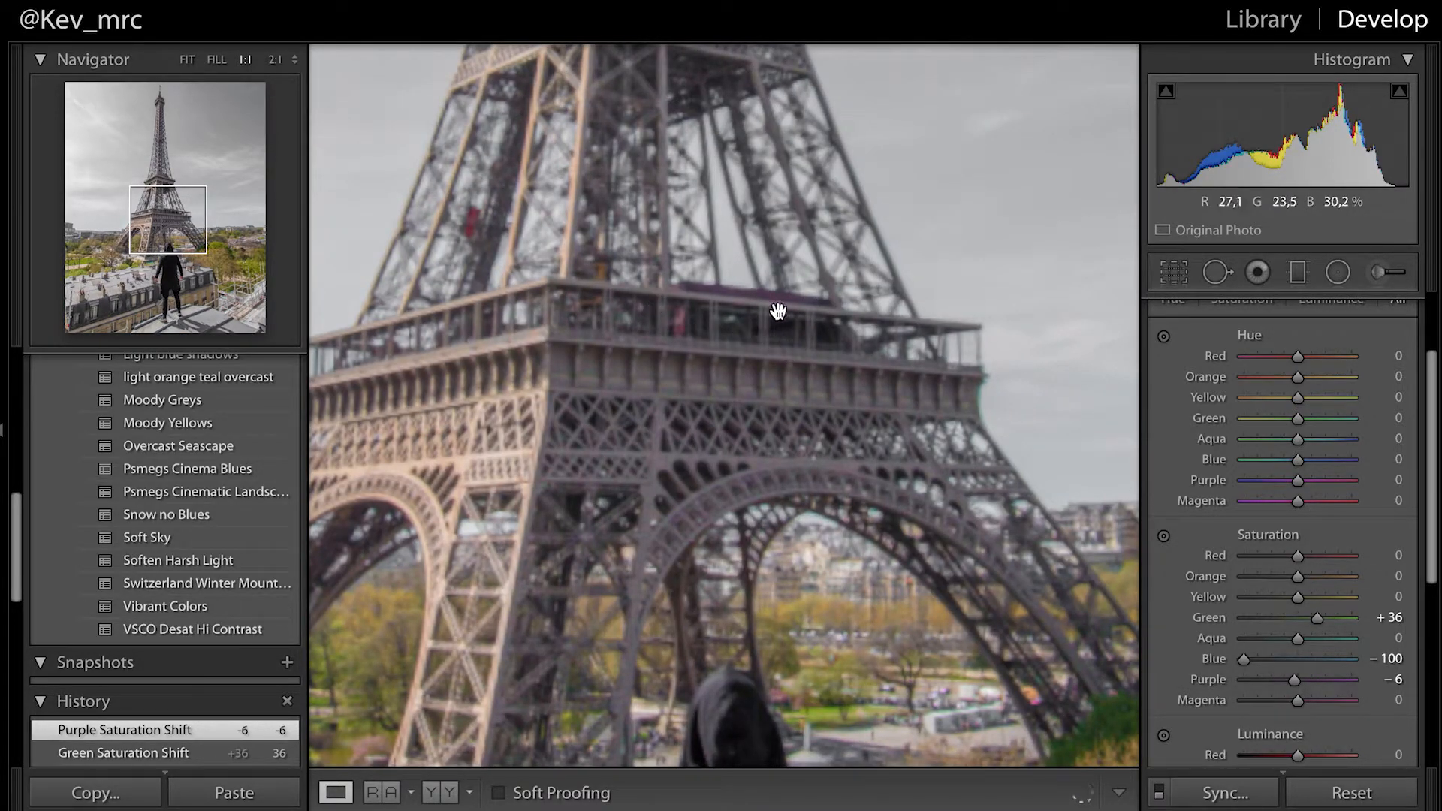
pyautogui.click(737, 441)
# Step: Enable Remove Chromatic Aberration for the lens and check the tower's edges at 1:1 zoom
pyautogui.scroll(-5, 1255, 538)
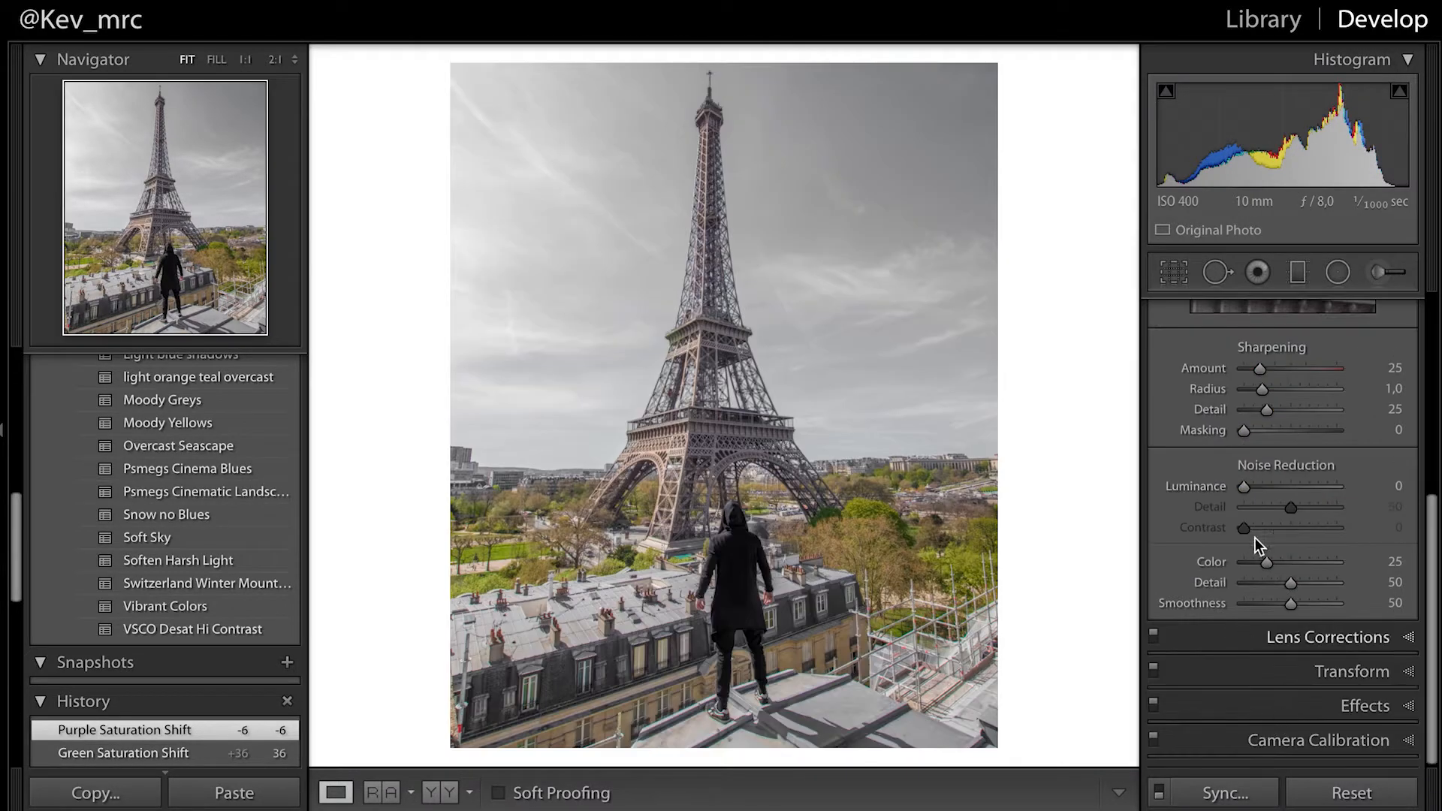
pyautogui.click(1254, 643)
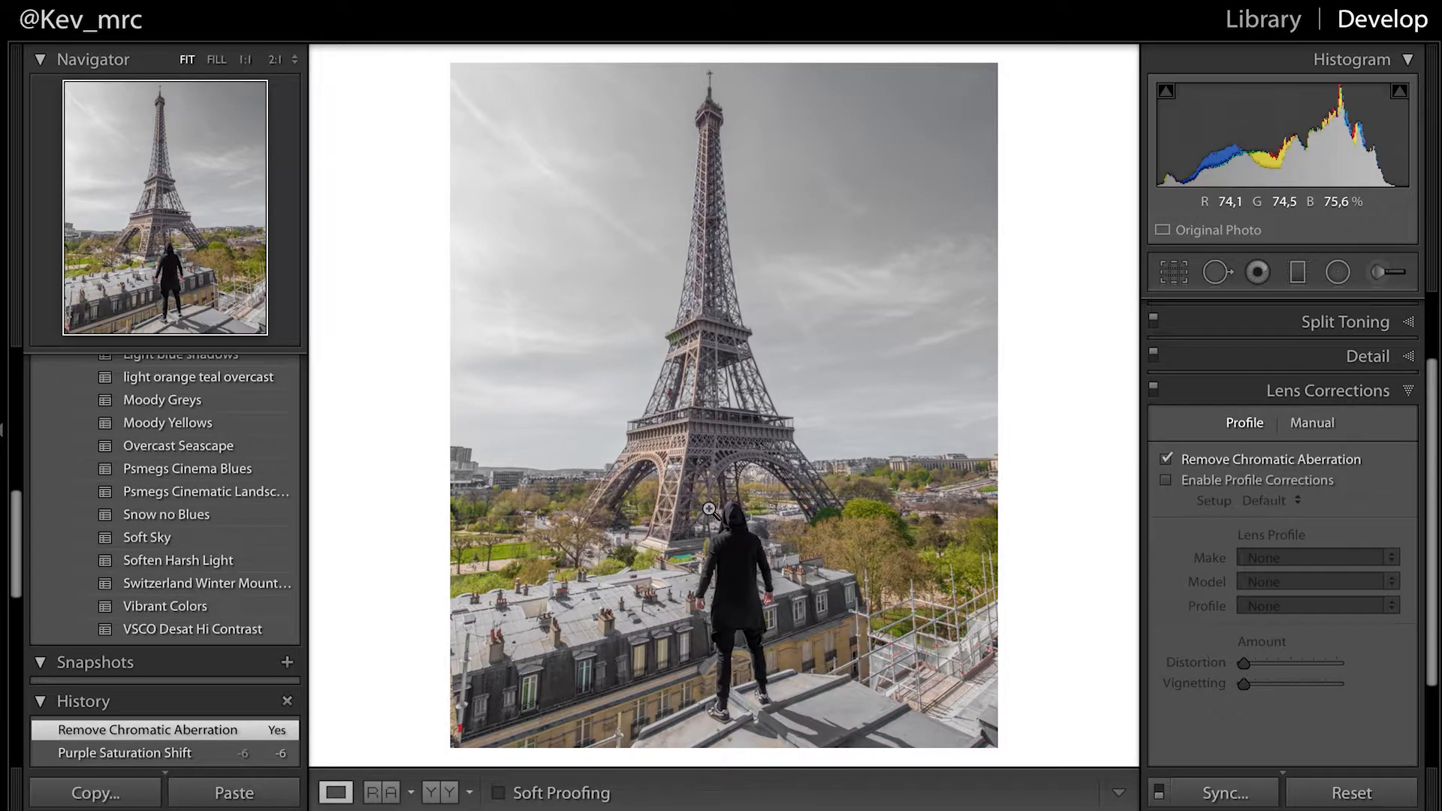
pyautogui.click(727, 459)
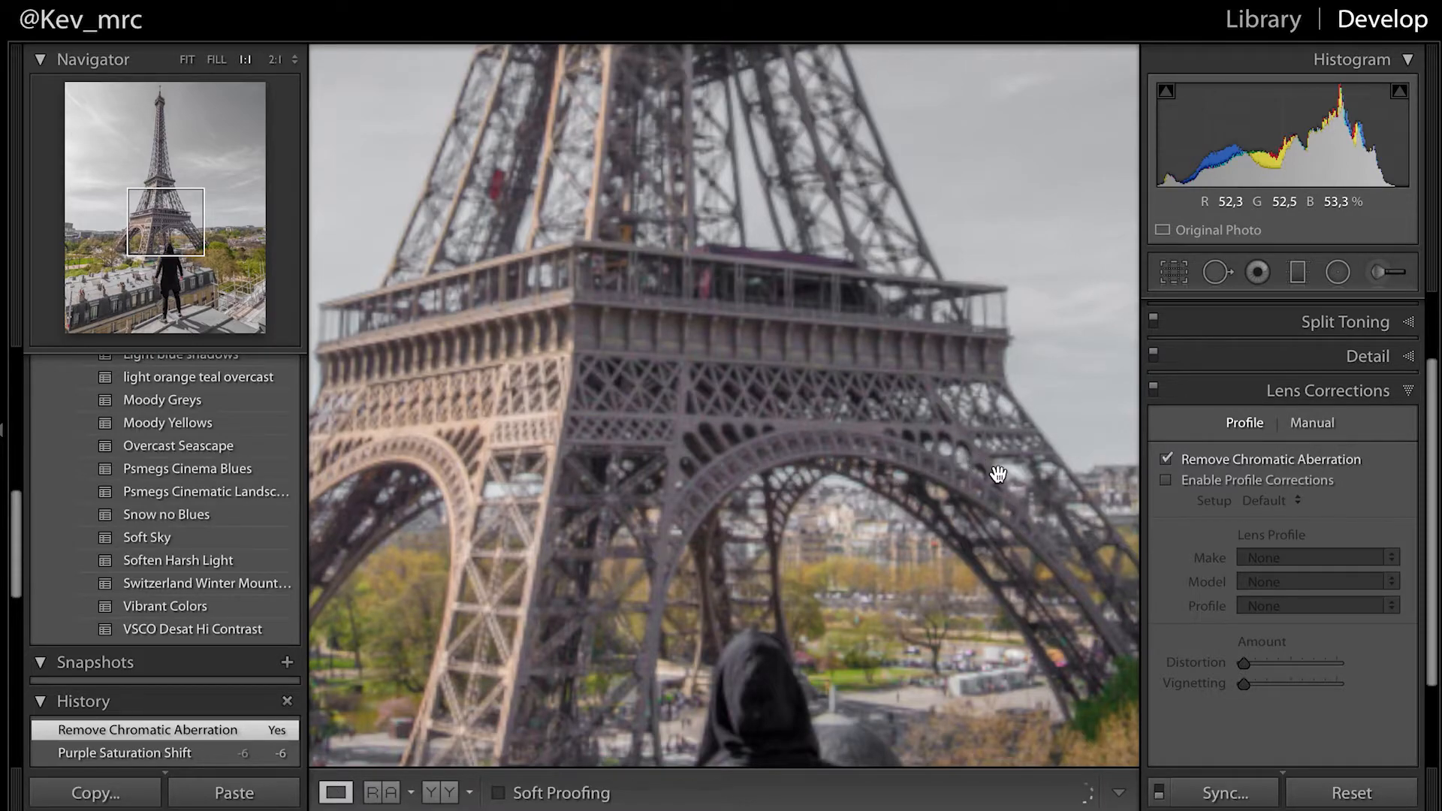
# Step: Set the HSL saturation of Purple to -58 and of Yellow to -10
pyautogui.scroll(3, 1286, 488)
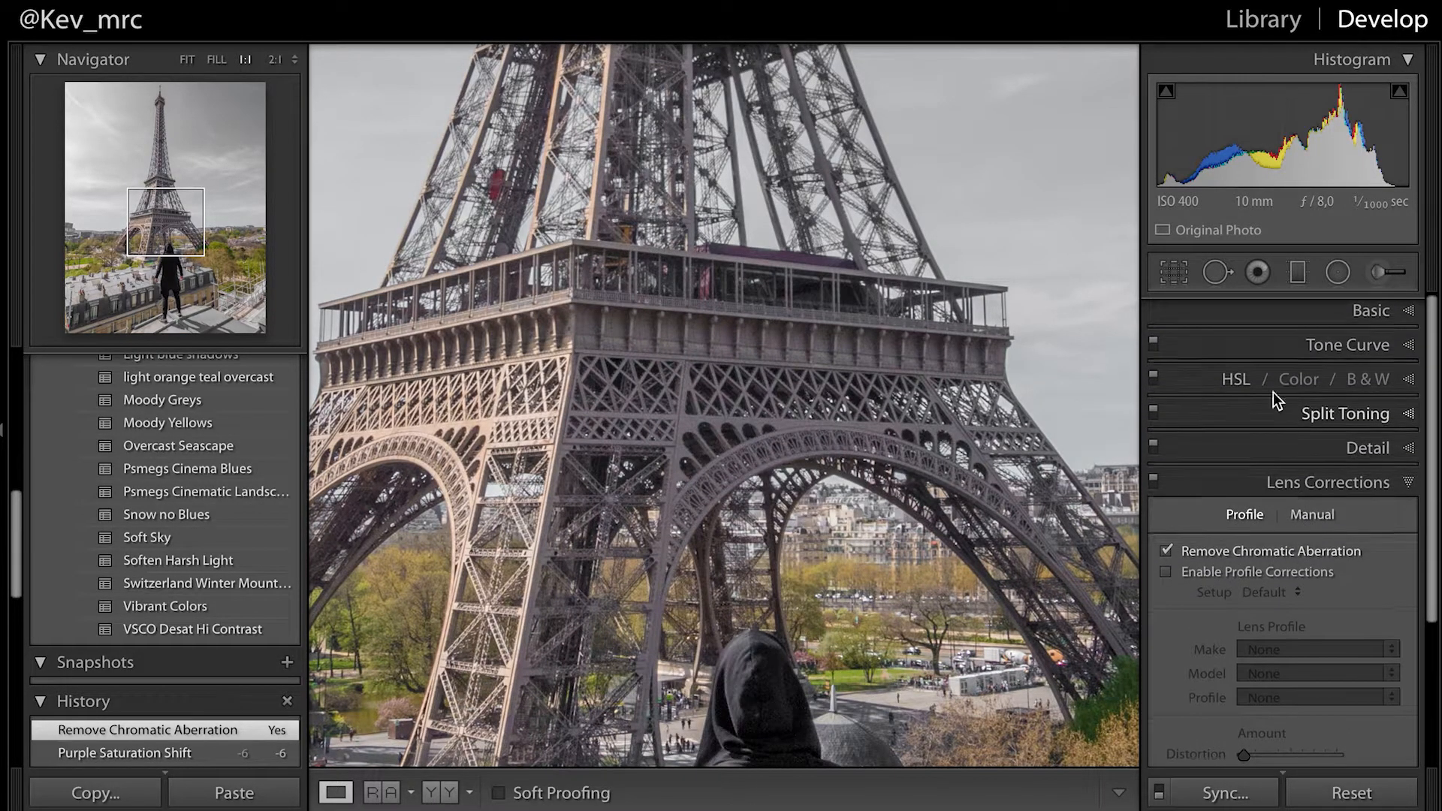
pyautogui.click(1233, 378)
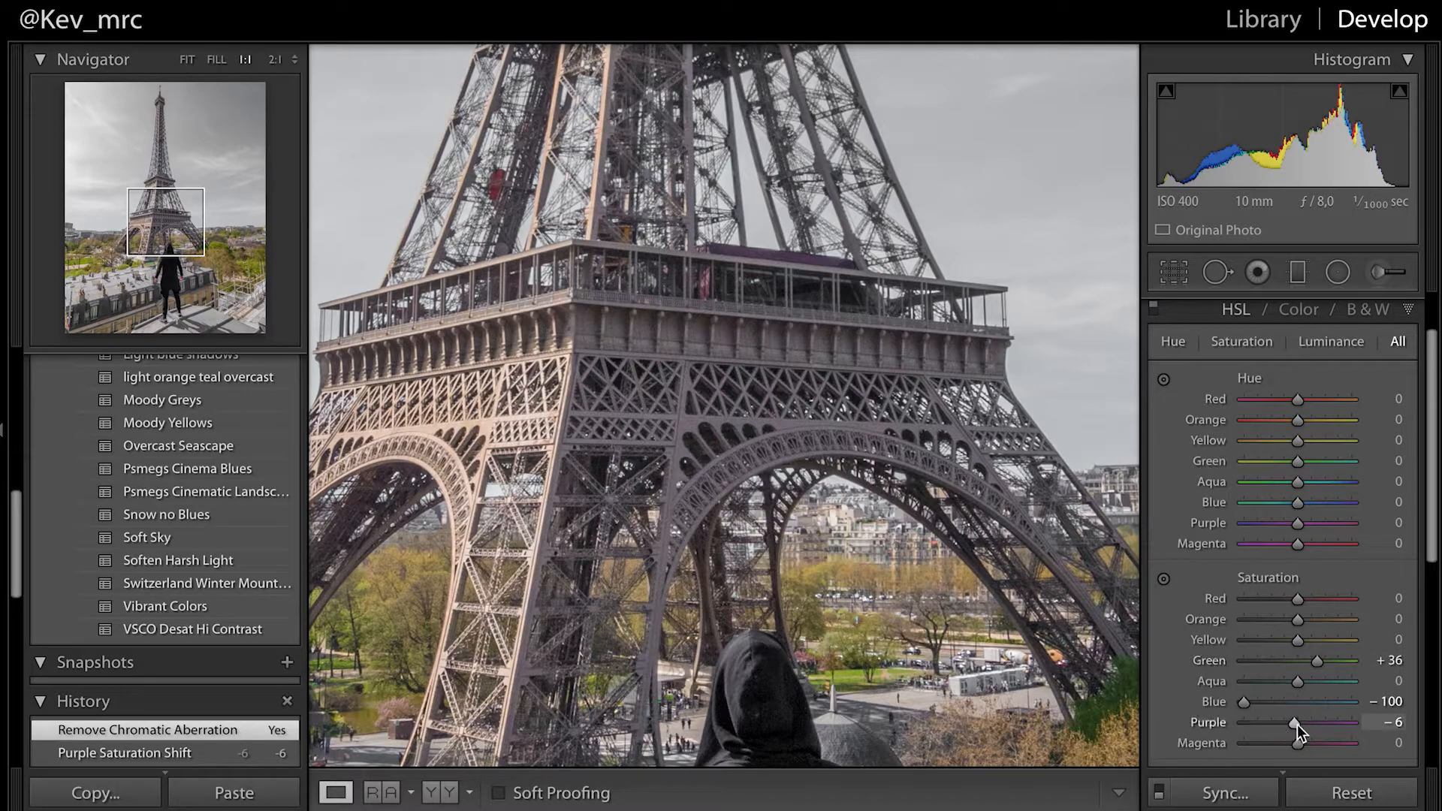
pyautogui.moveTo(1294, 723)
pyautogui.mouseDown()
pyautogui.moveTo(1257, 722)
pyautogui.moveTo(1314, 719)
pyautogui.moveTo(1267, 722)
pyautogui.mouseUp()
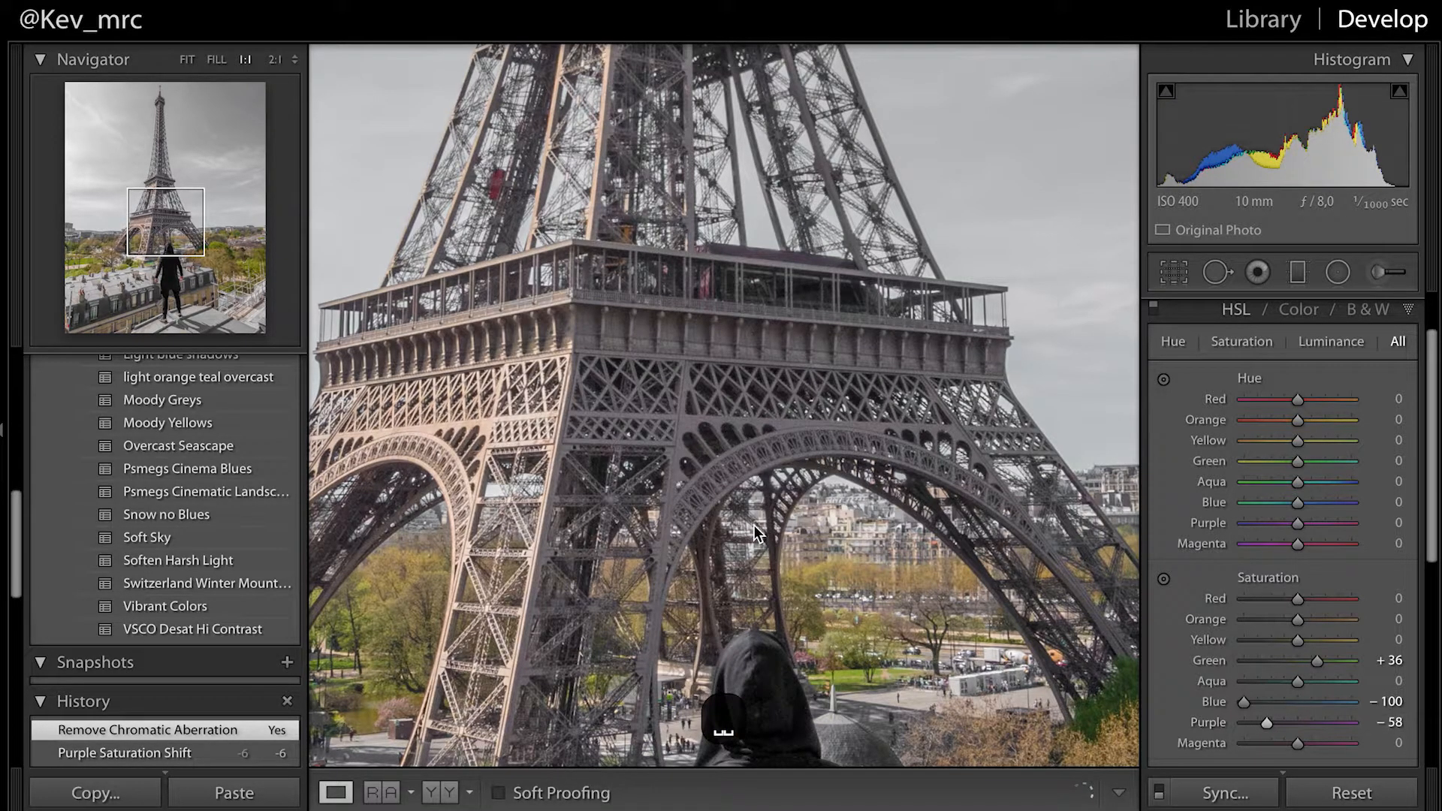
pyautogui.click(1051, 432)
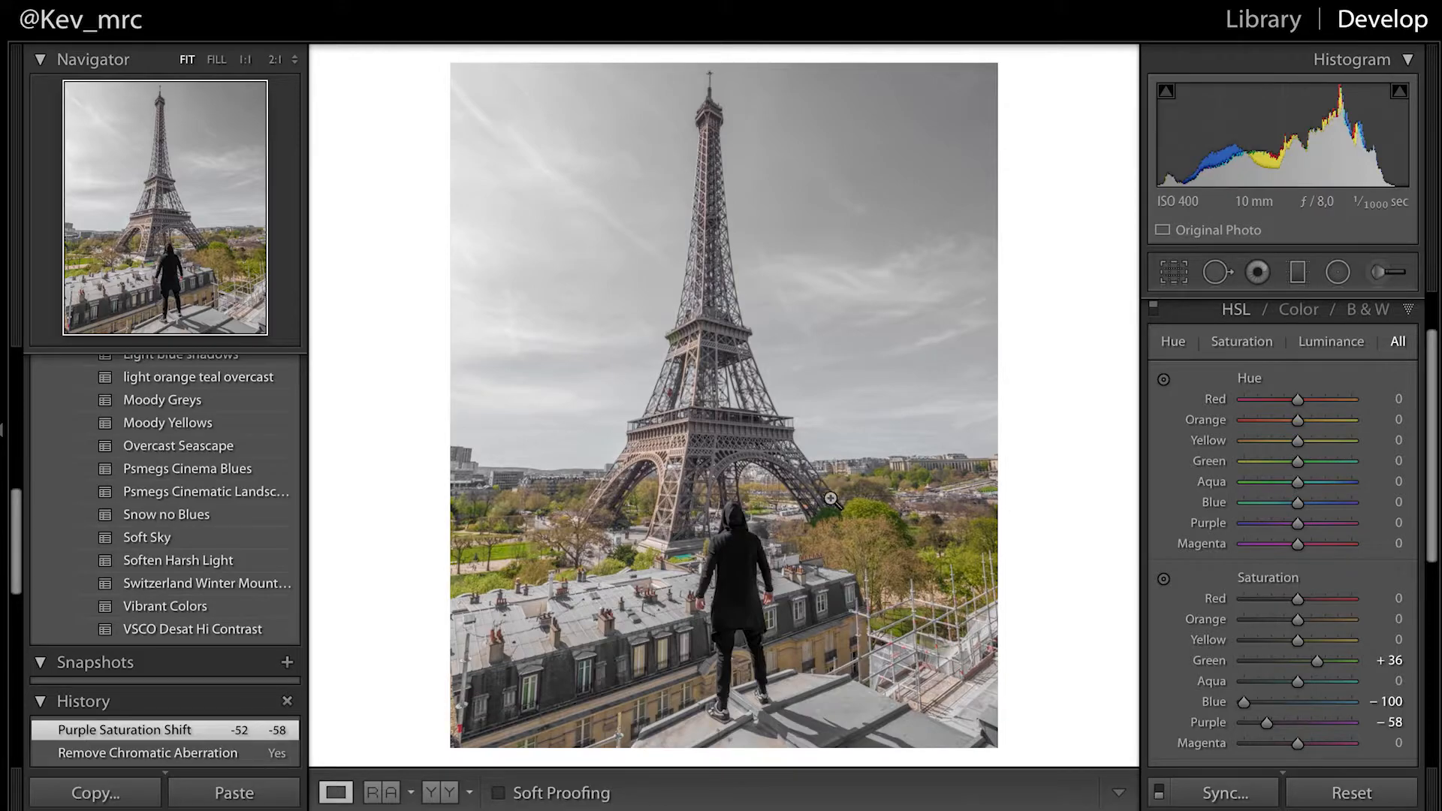
pyautogui.click(1163, 578)
pyautogui.moveTo(1301, 644)
pyautogui.mouseDown()
pyautogui.moveTo(1236, 645)
pyautogui.moveTo(1295, 646)
pyautogui.mouseUp()
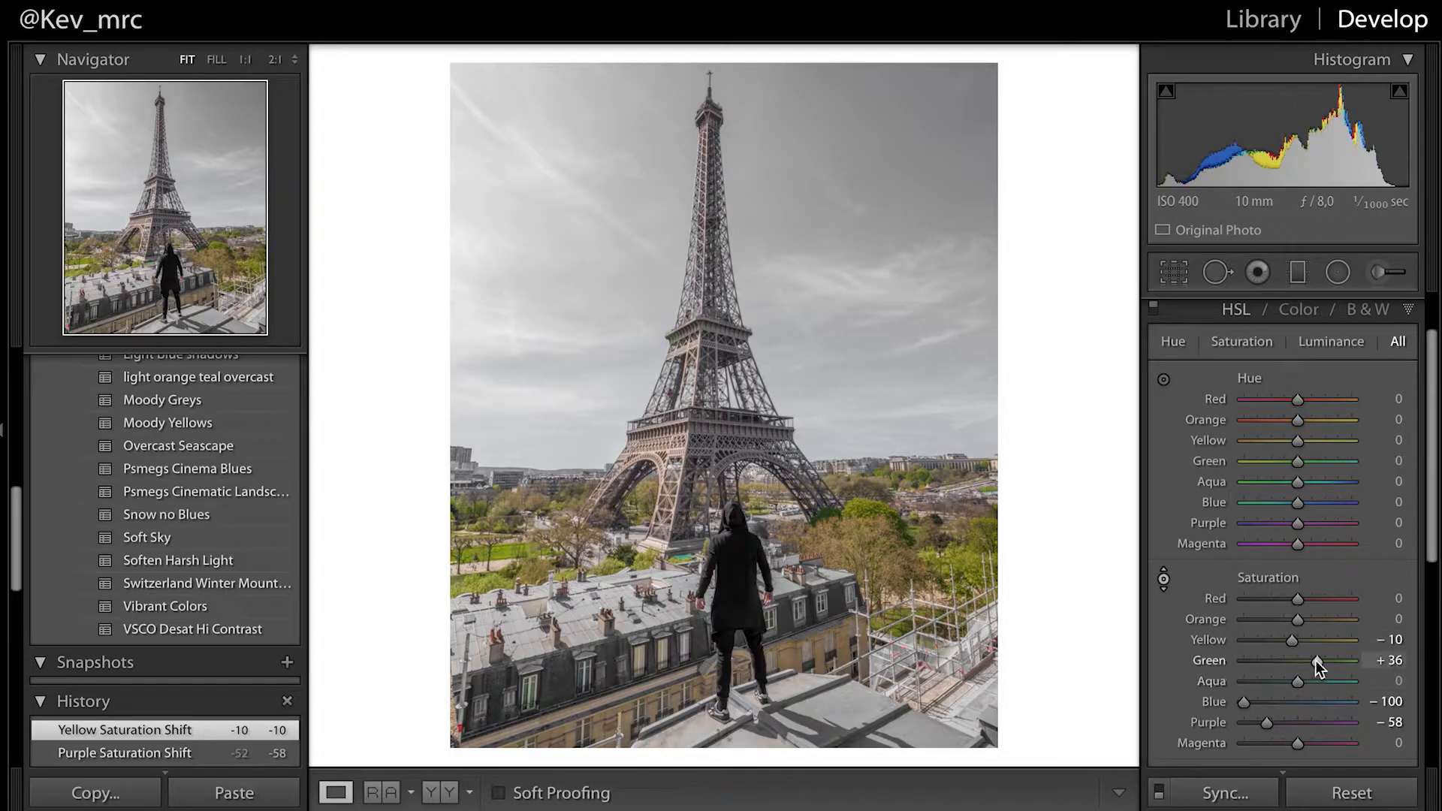
# Step: Set the HSL saturation of Yellow to +31, of Orange to +16 and of Red to -44
pyautogui.moveTo(1296, 646); pyautogui.dragTo(1318, 645)
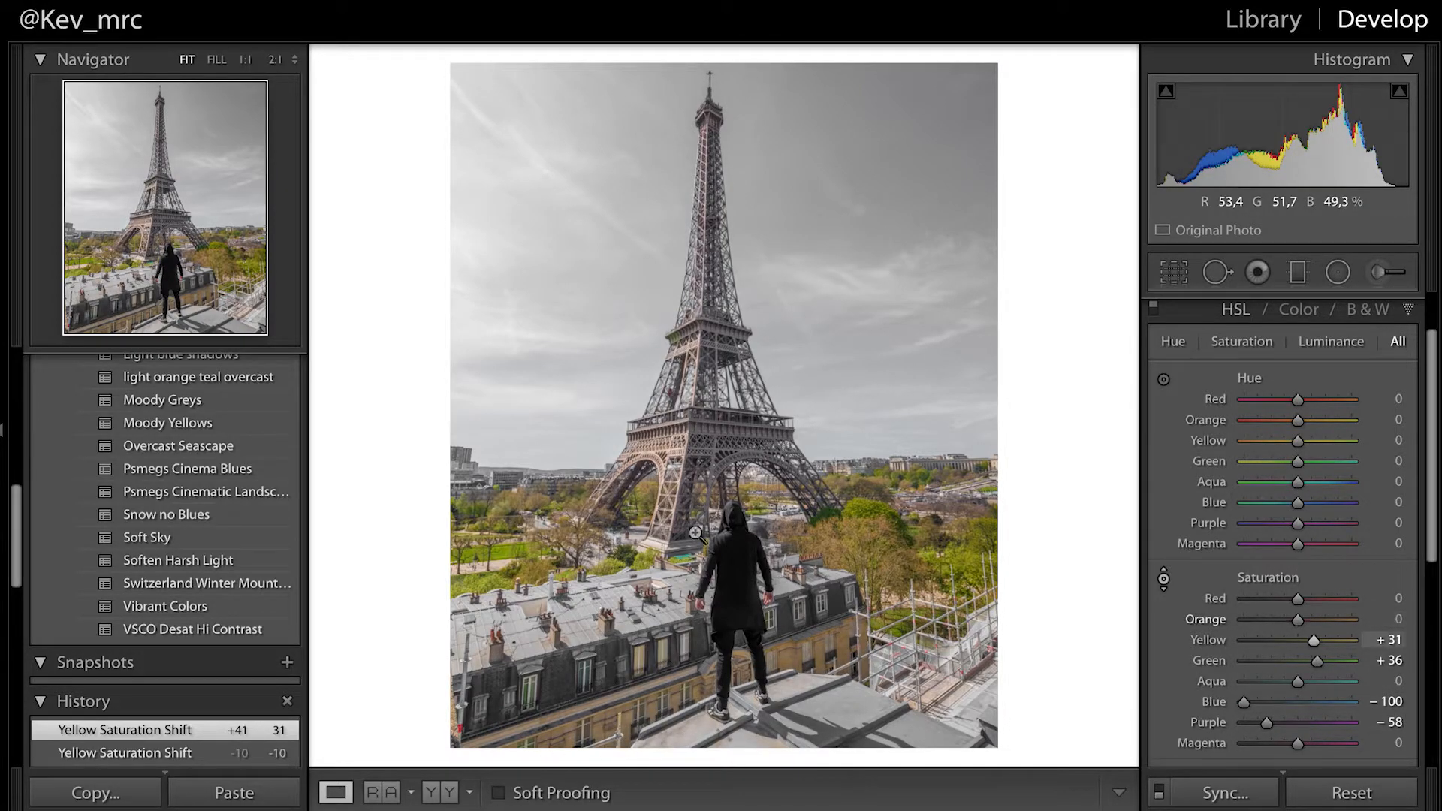
pyautogui.moveTo(1297, 620)
pyautogui.mouseDown()
pyautogui.moveTo(1260, 623)
pyautogui.moveTo(1335, 612)
pyautogui.moveTo(1254, 620)
pyautogui.moveTo(1306, 632)
pyautogui.mouseUp()
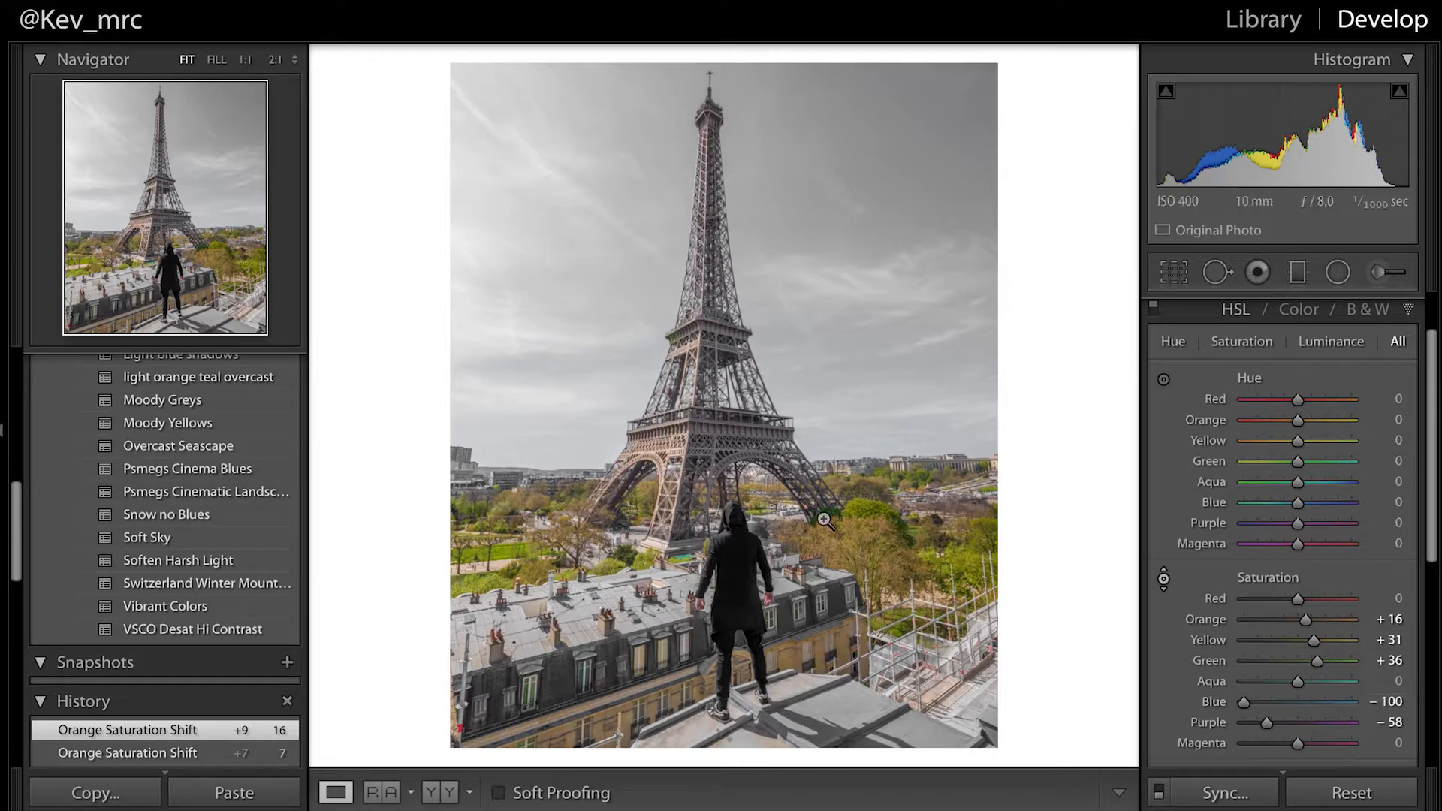
pyautogui.moveTo(1296, 598); pyautogui.dragTo(1359, 600)
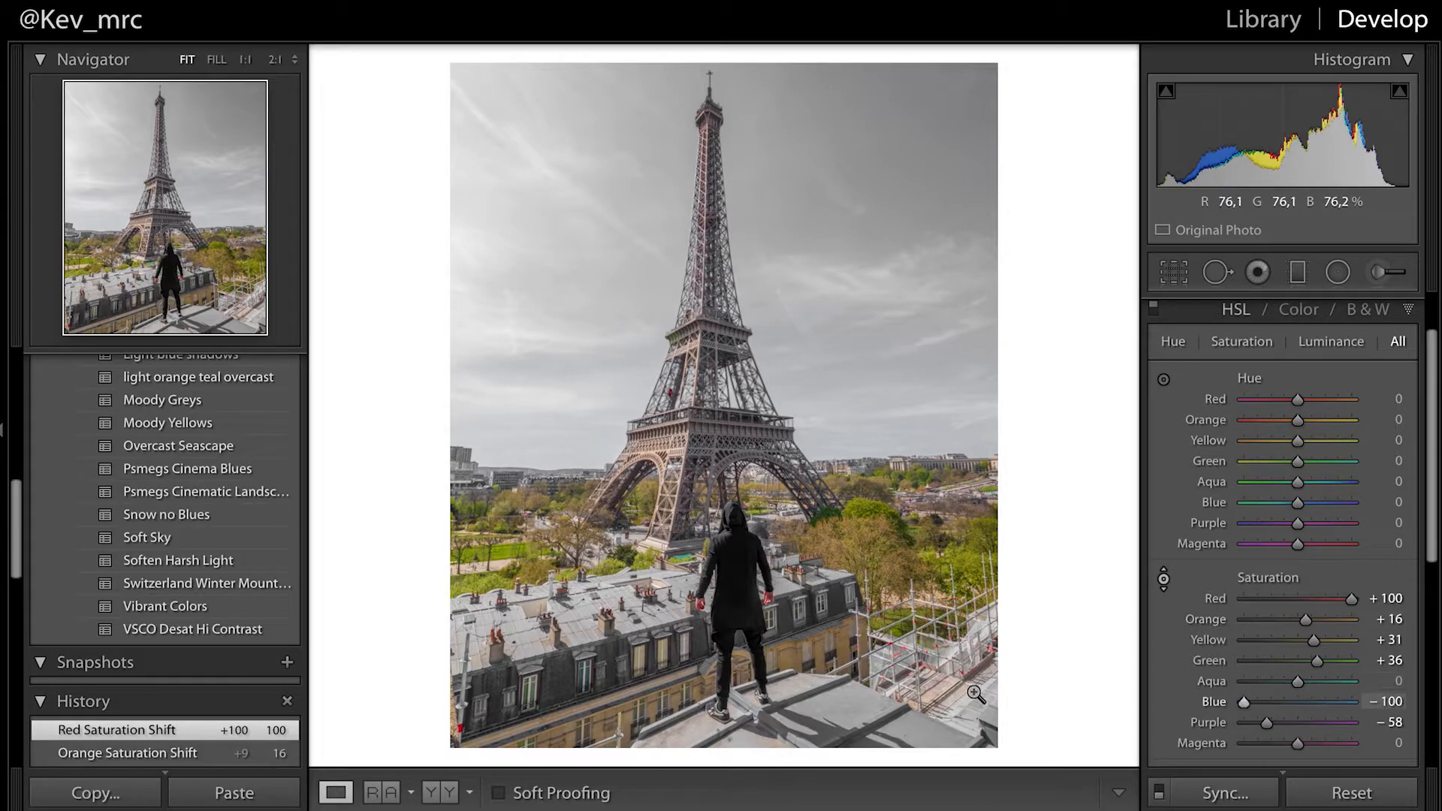
pyautogui.moveTo(1349, 595); pyautogui.dragTo(1393, 598)
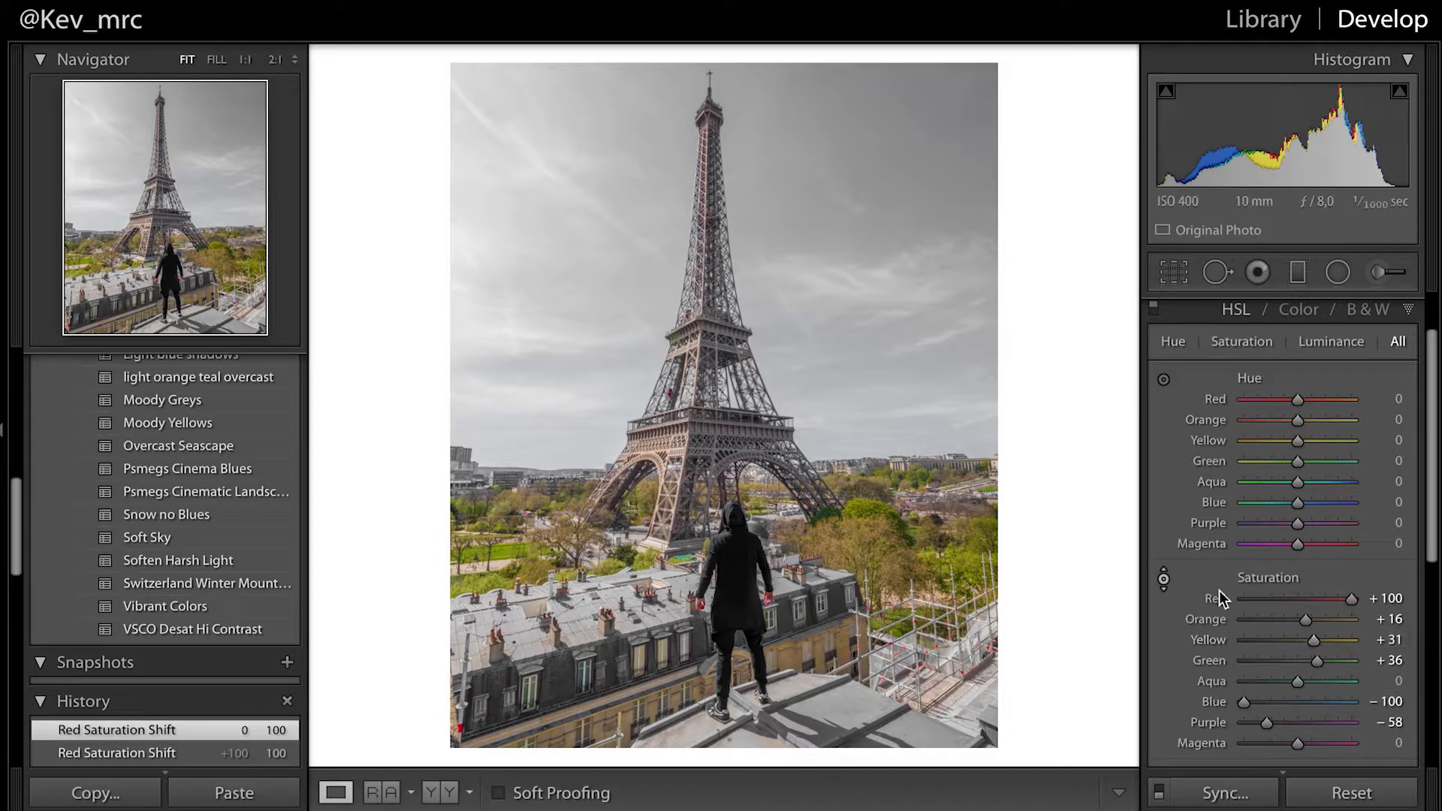
pyautogui.moveTo(1352, 597); pyautogui.dragTo(1277, 597)
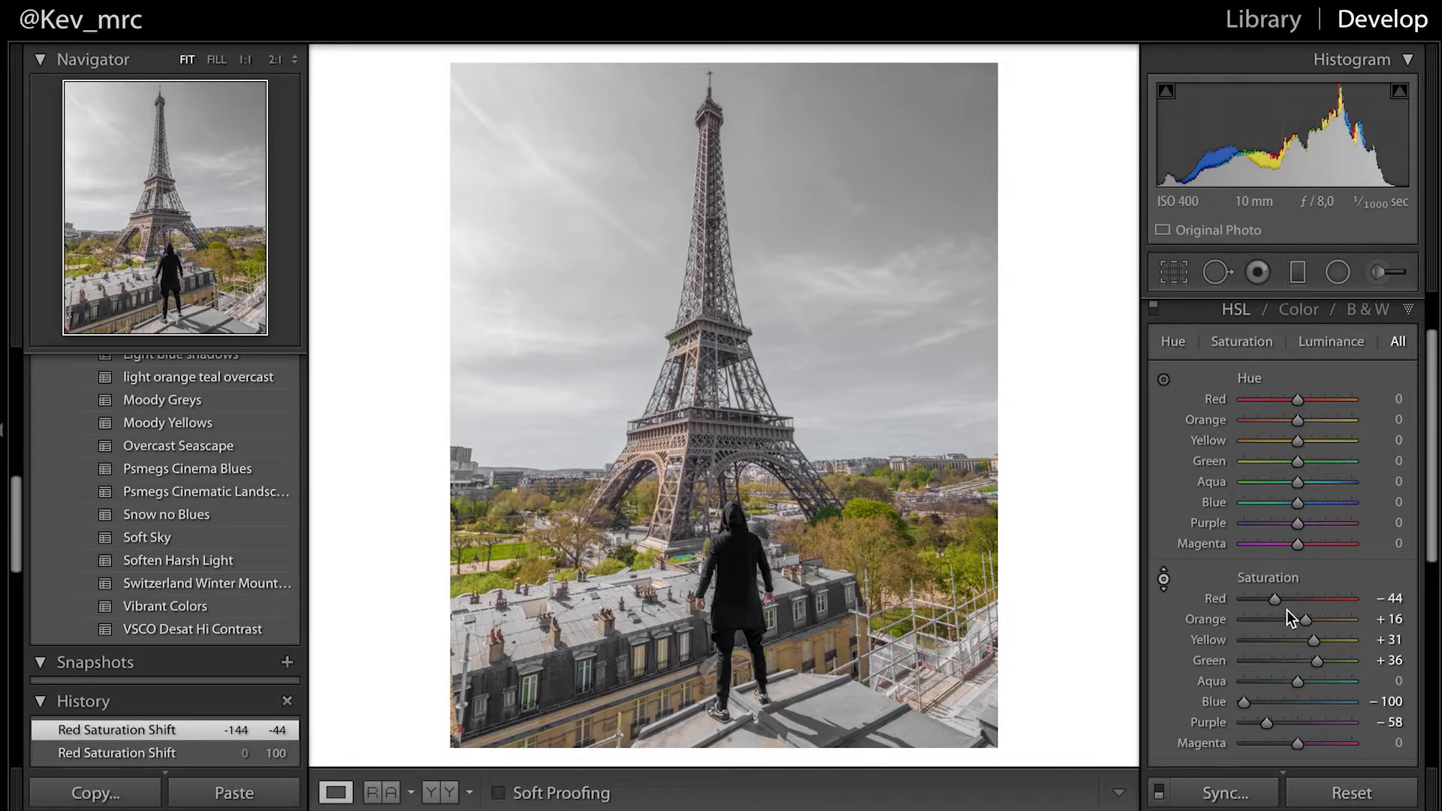
# Step: Try the HSL Red hue at -67, then settle it at +47
pyautogui.scroll(2, 1356, 398)
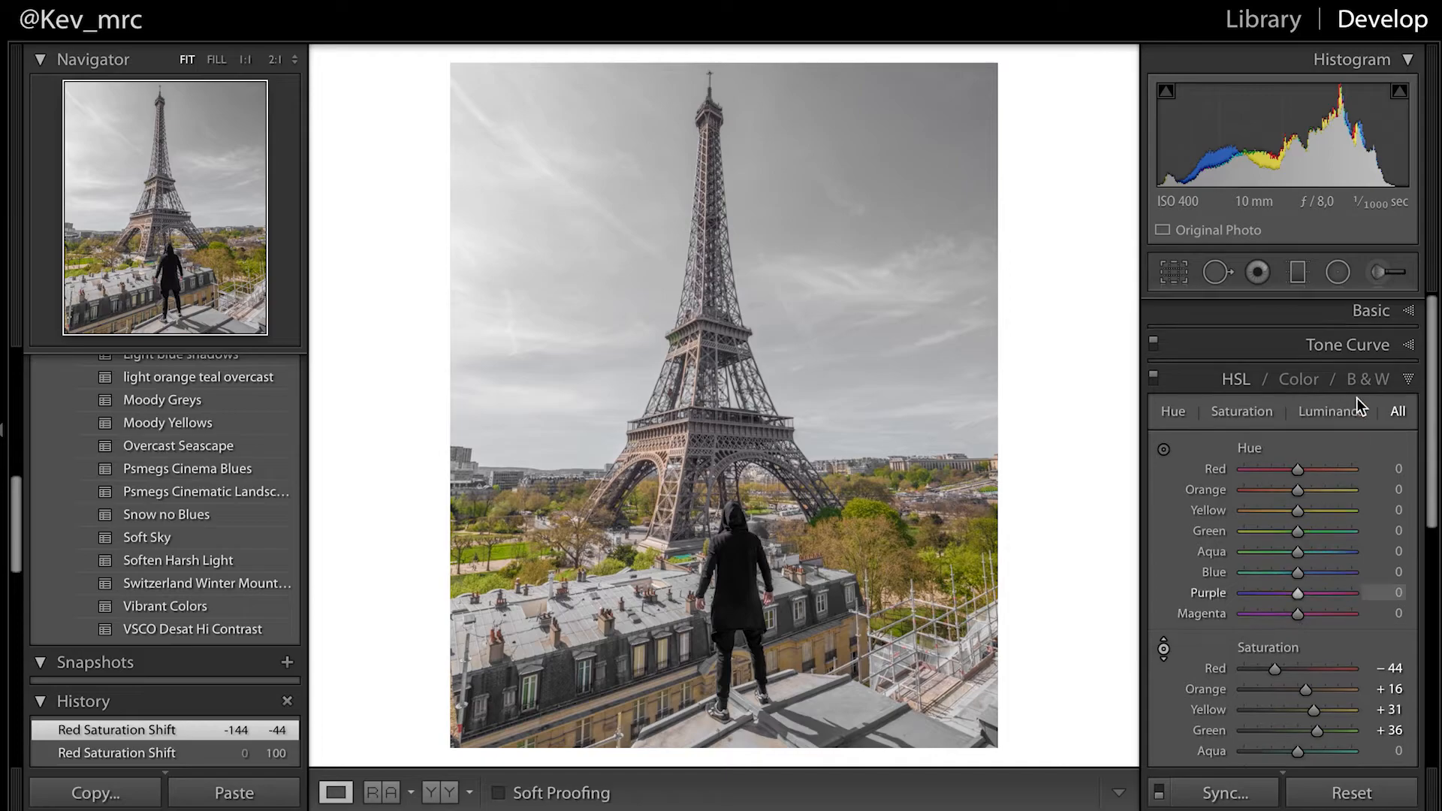
pyautogui.scroll(-1, 1293, 457)
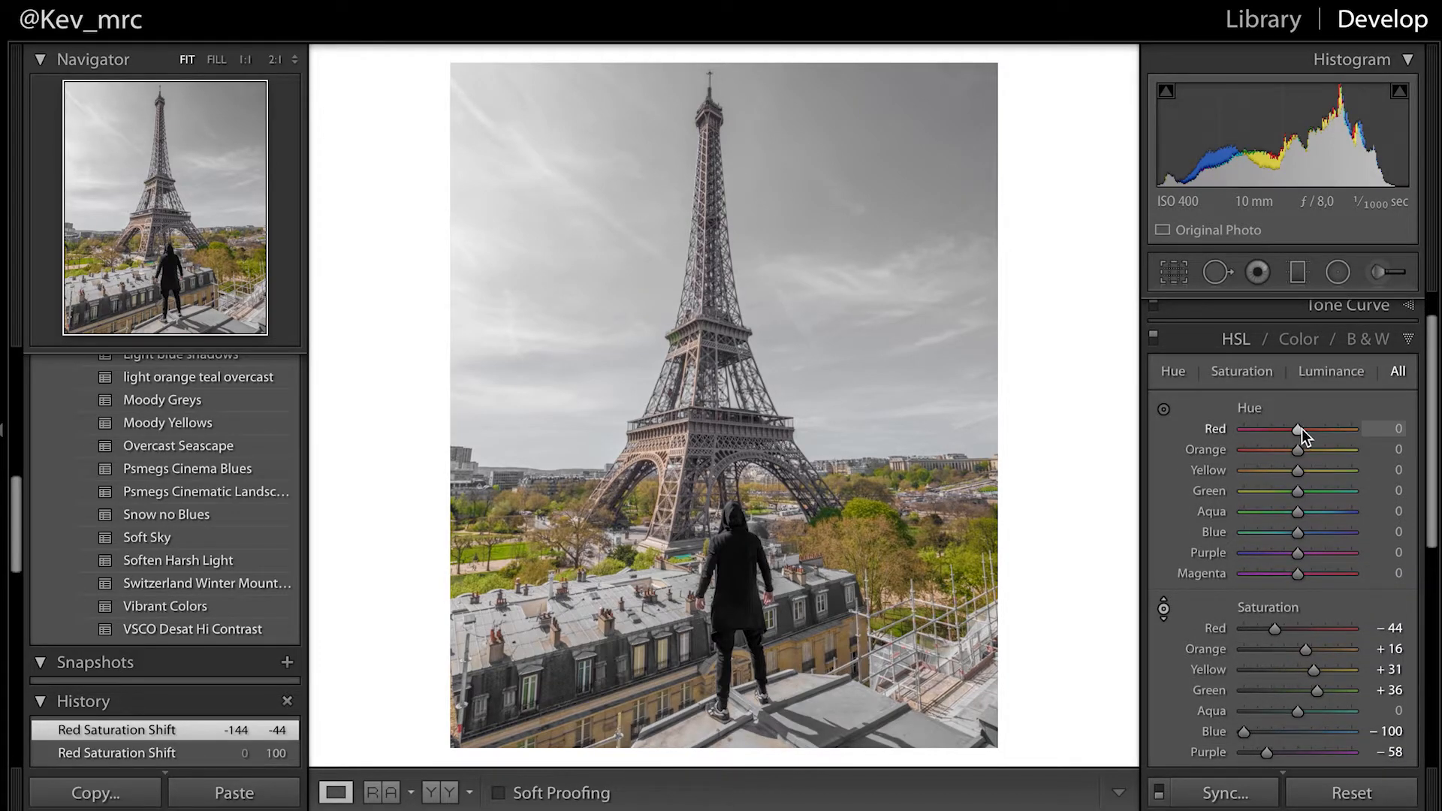
pyautogui.moveTo(1300, 430); pyautogui.dragTo(1267, 431)
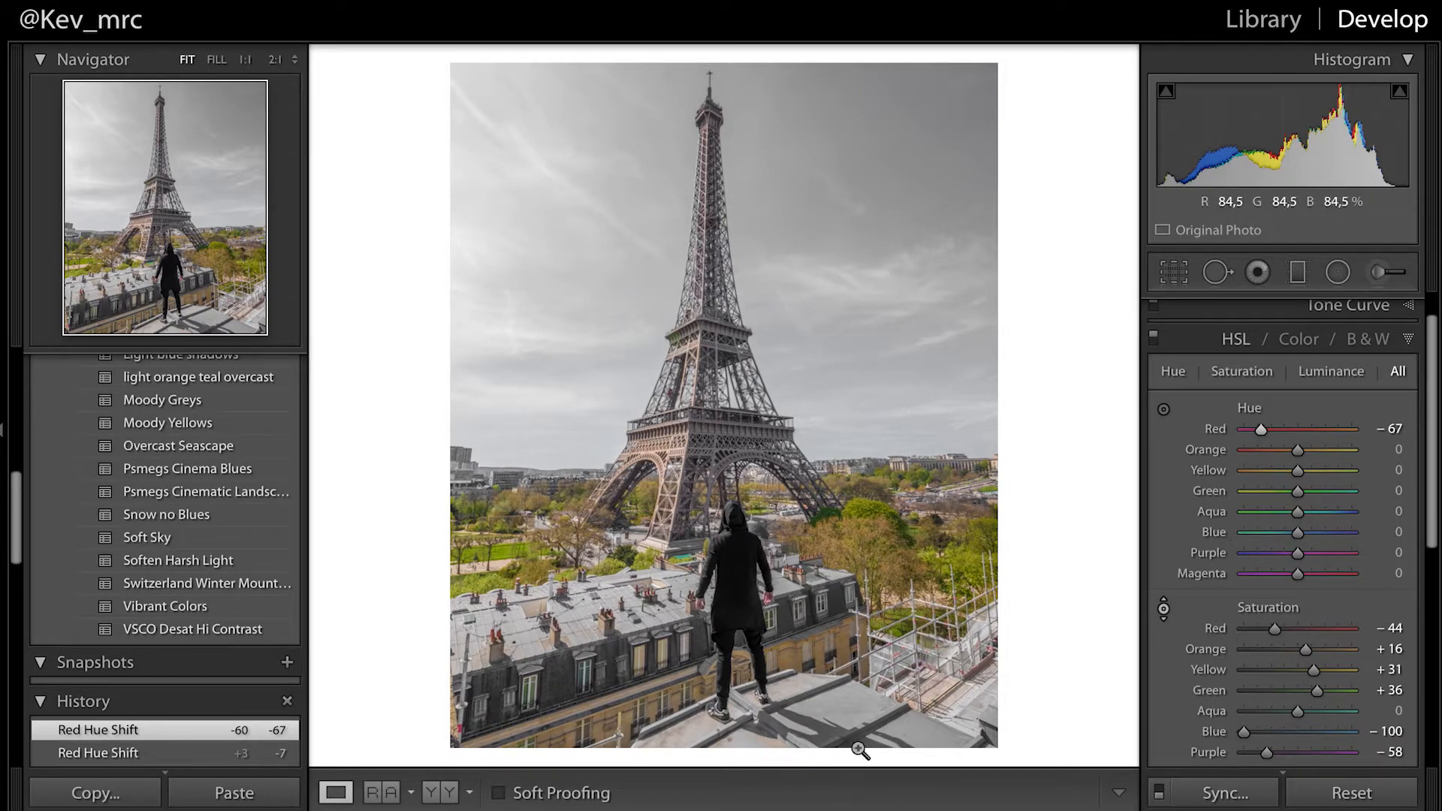
pyautogui.moveTo(1263, 434); pyautogui.dragTo(1326, 431)
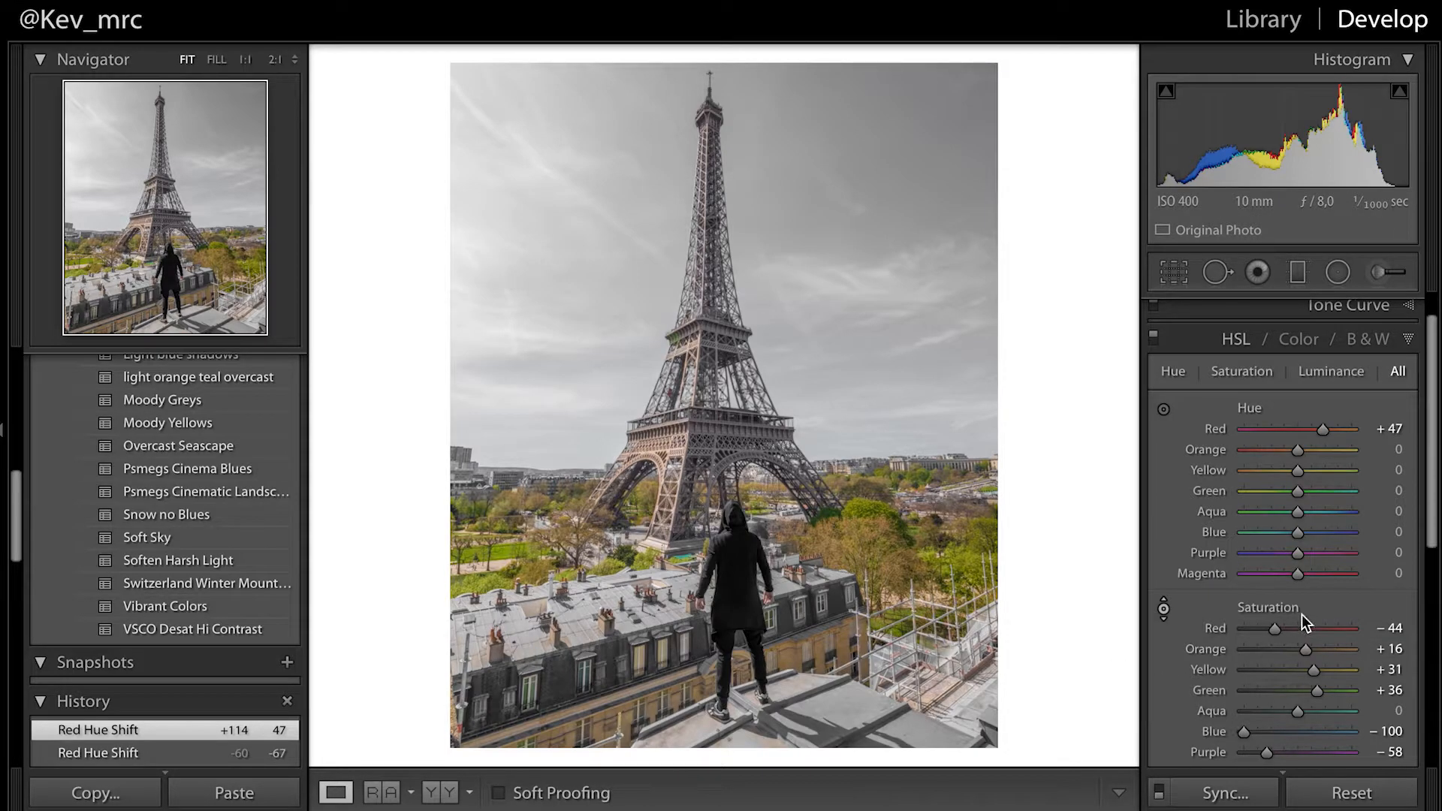
# Step: Set the HSL luminance of Yellow to +36 and of Green to -60, comparing them briefly with the reset luminance values
pyautogui.scroll(-5, 1300, 614)
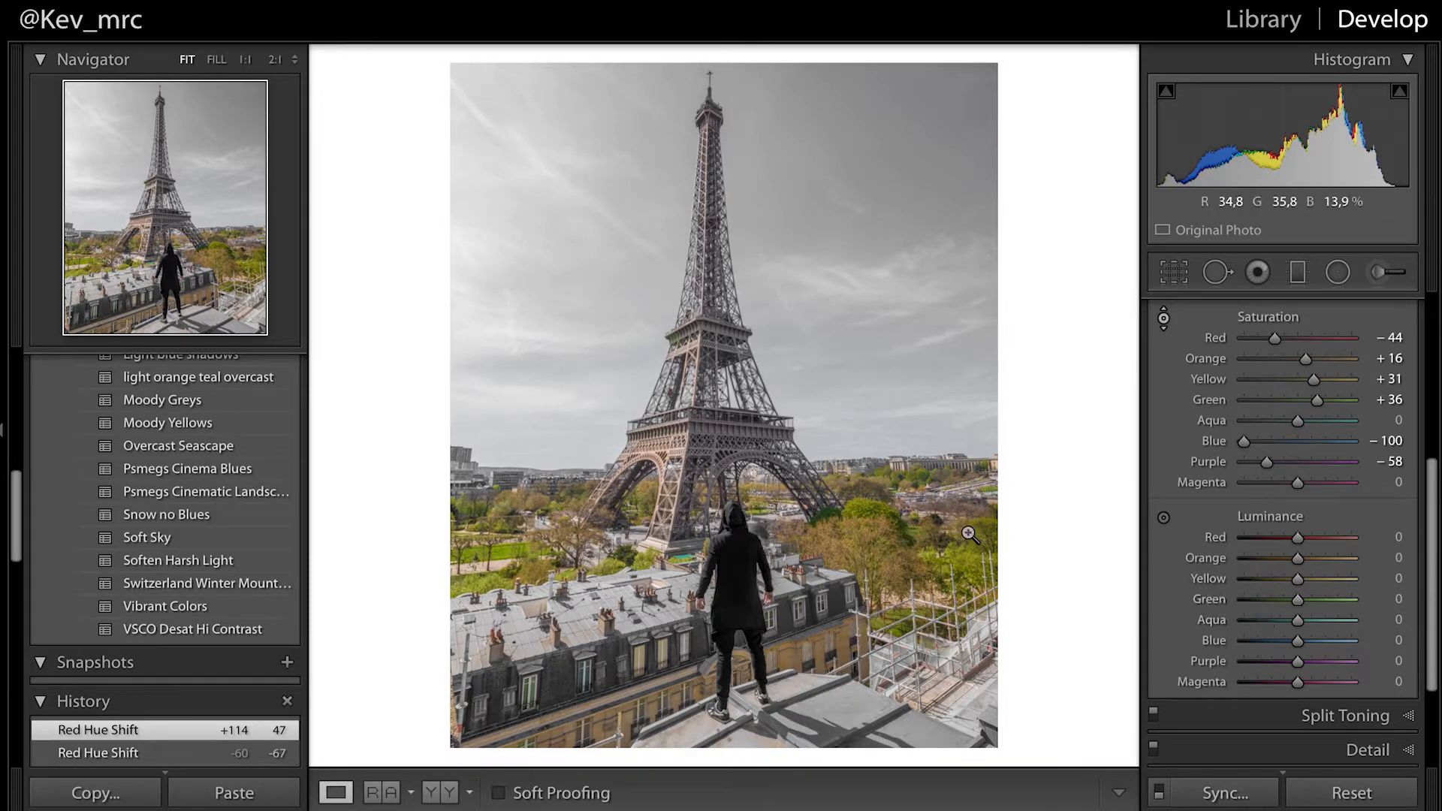
pyautogui.click(1163, 518)
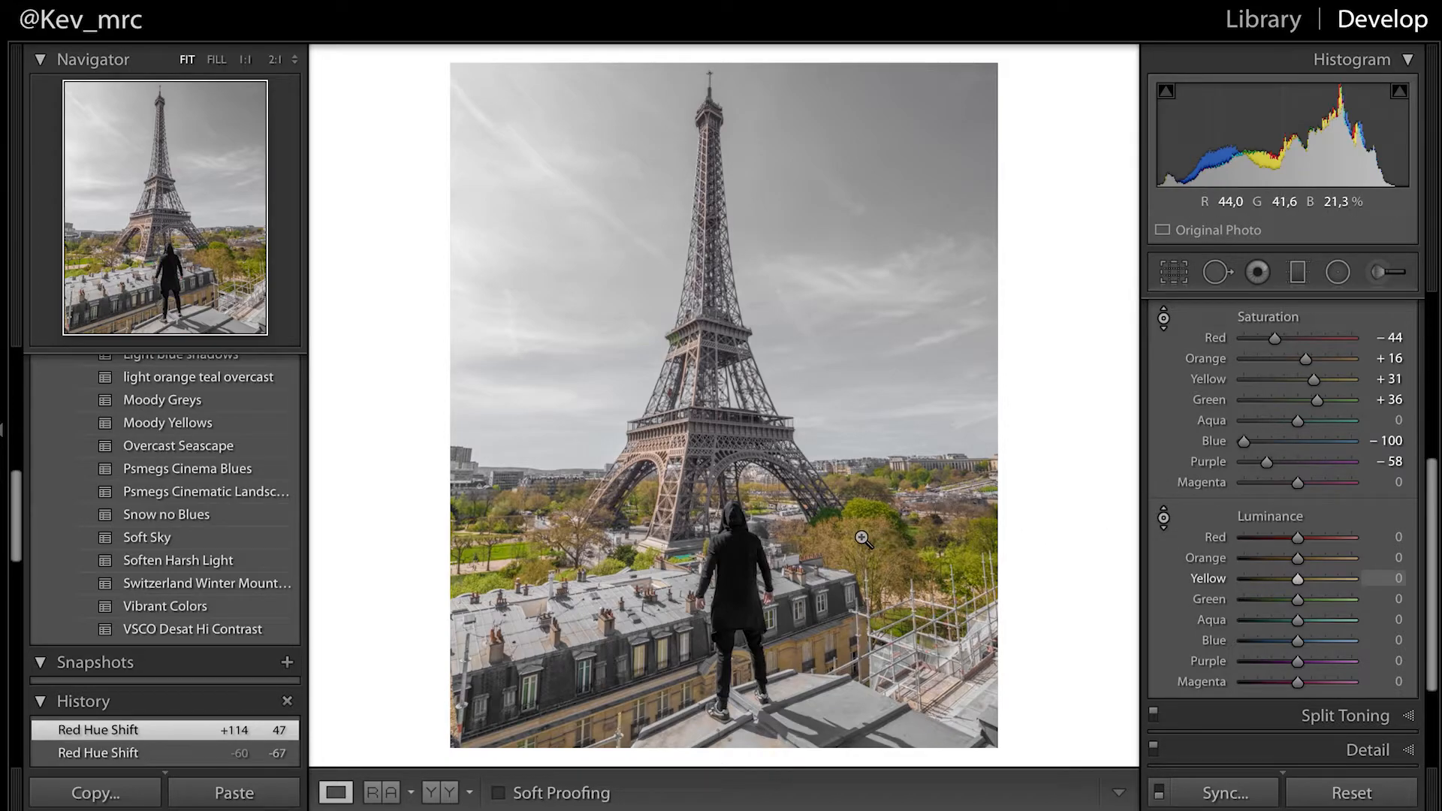
pyautogui.click(1163, 518)
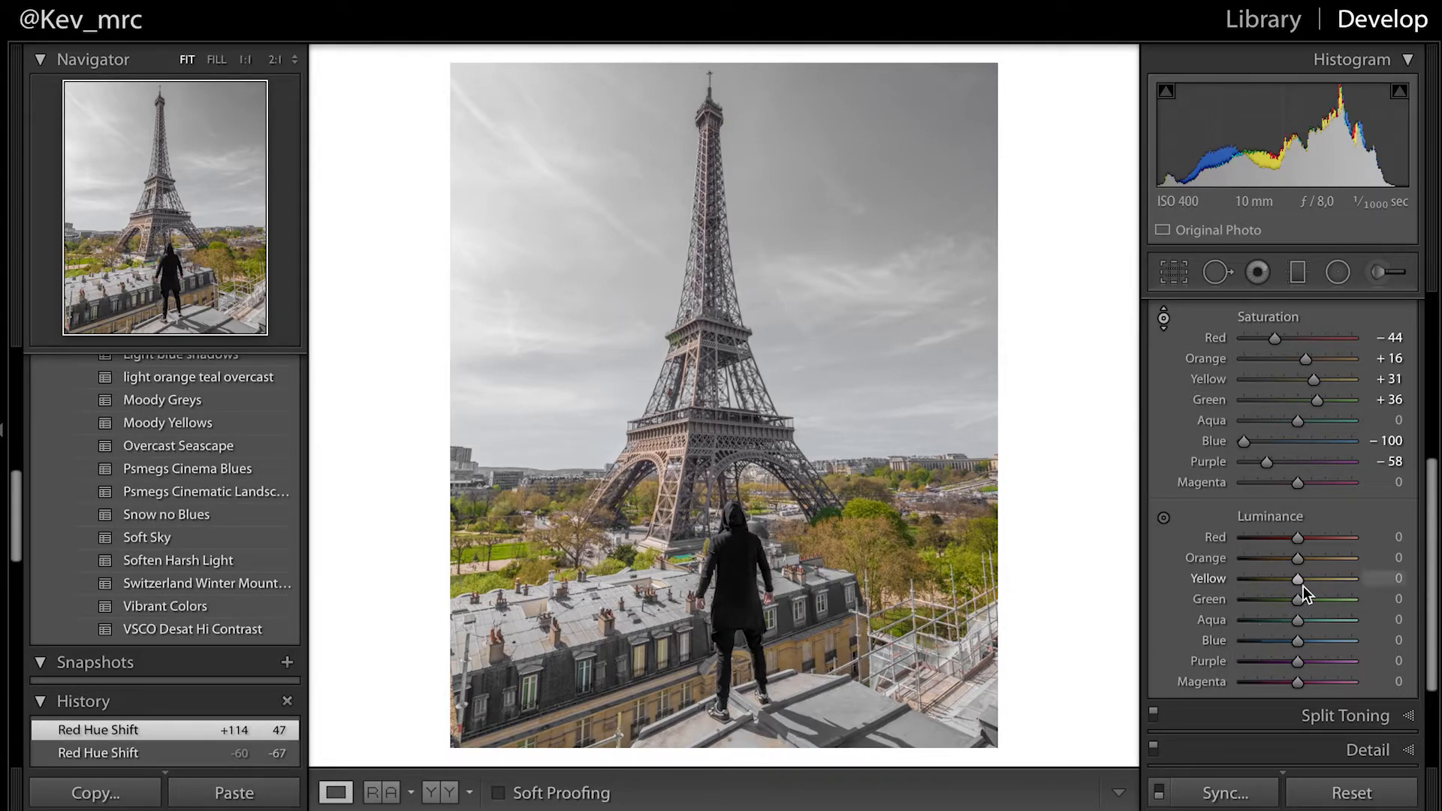
pyautogui.moveTo(1300, 584); pyautogui.dragTo(1314, 581)
pyautogui.moveTo(1296, 577); pyautogui.dragTo(1263, 595)
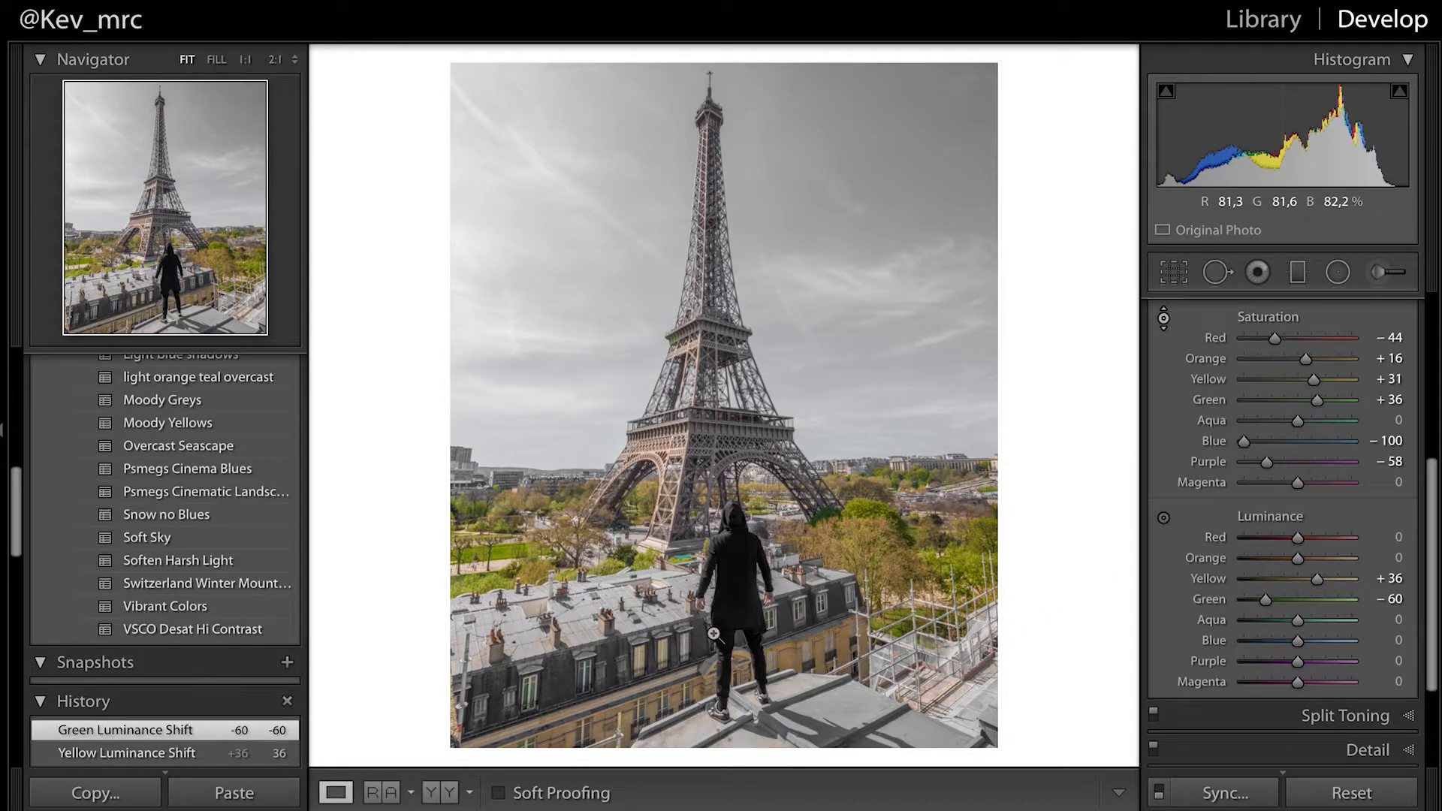
pyautogui.doubleClick(1275, 516)
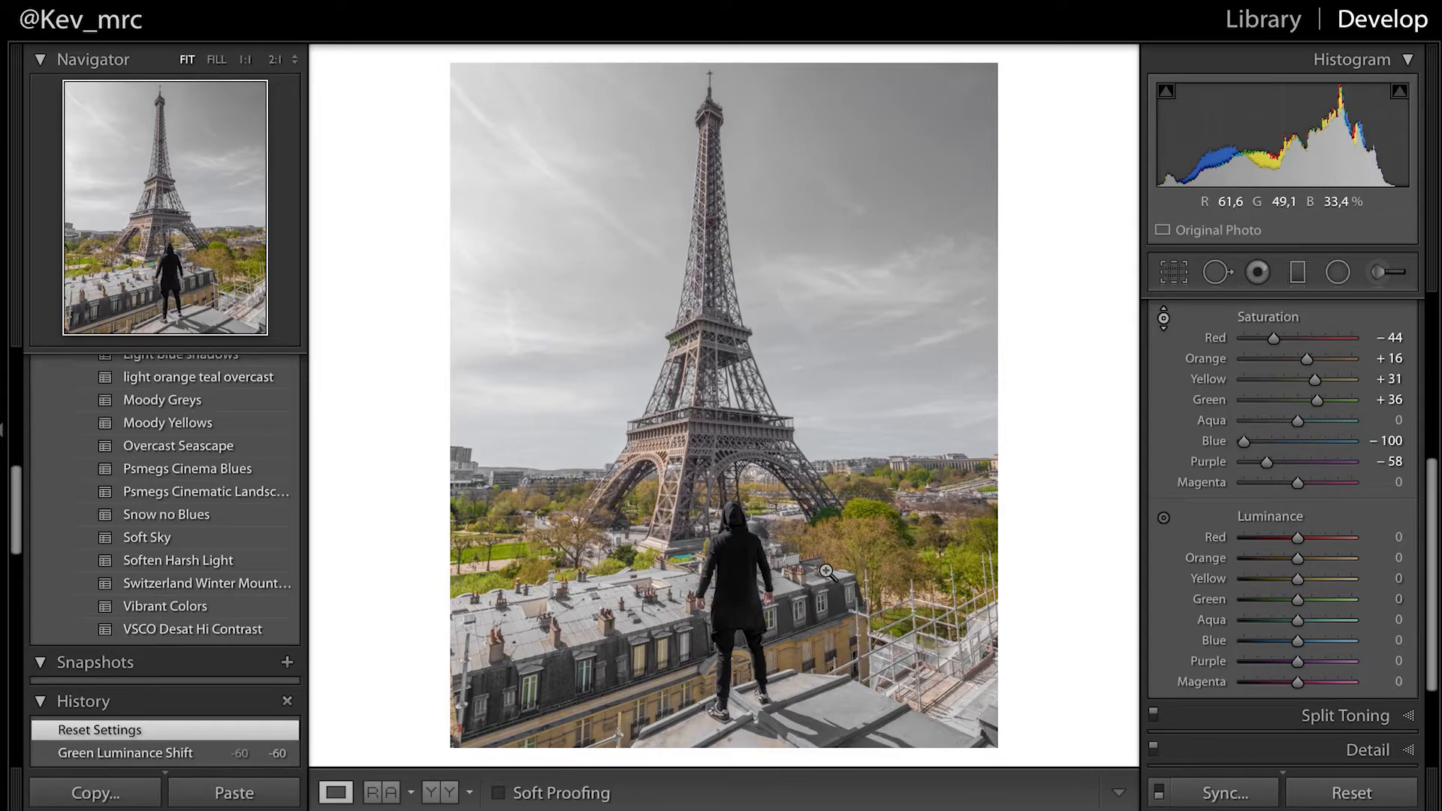
pyautogui.press('super+z')
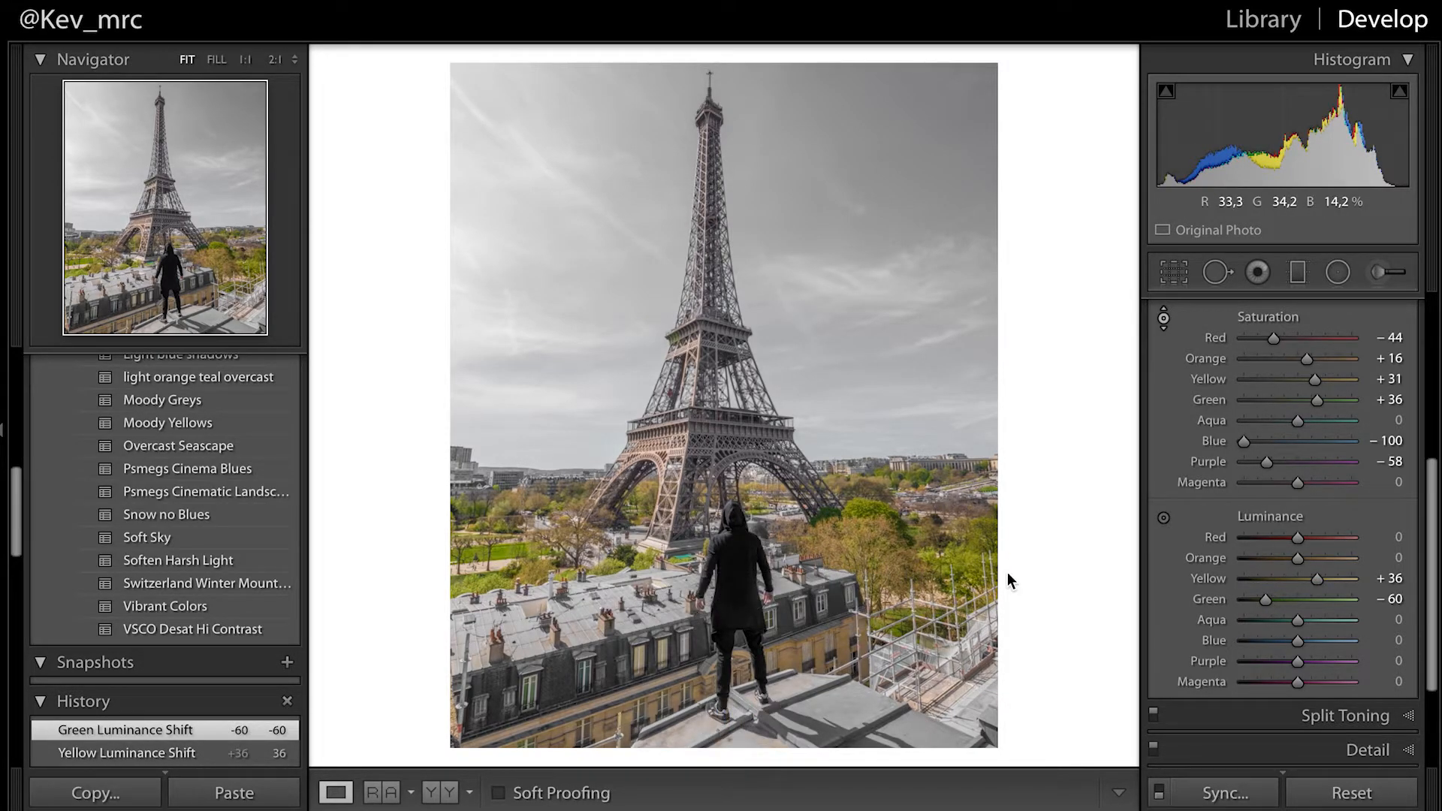
# Step: Raise the HSL luminance of Orange and set that of Red to -92
pyautogui.click(1298, 559)
pyautogui.moveTo(1308, 560)
pyautogui.mouseDown()
pyautogui.moveTo(1322, 557)
pyautogui.moveTo(1299, 552)
pyautogui.moveTo(1347, 556)
pyautogui.moveTo(1296, 558)
pyautogui.mouseUp()
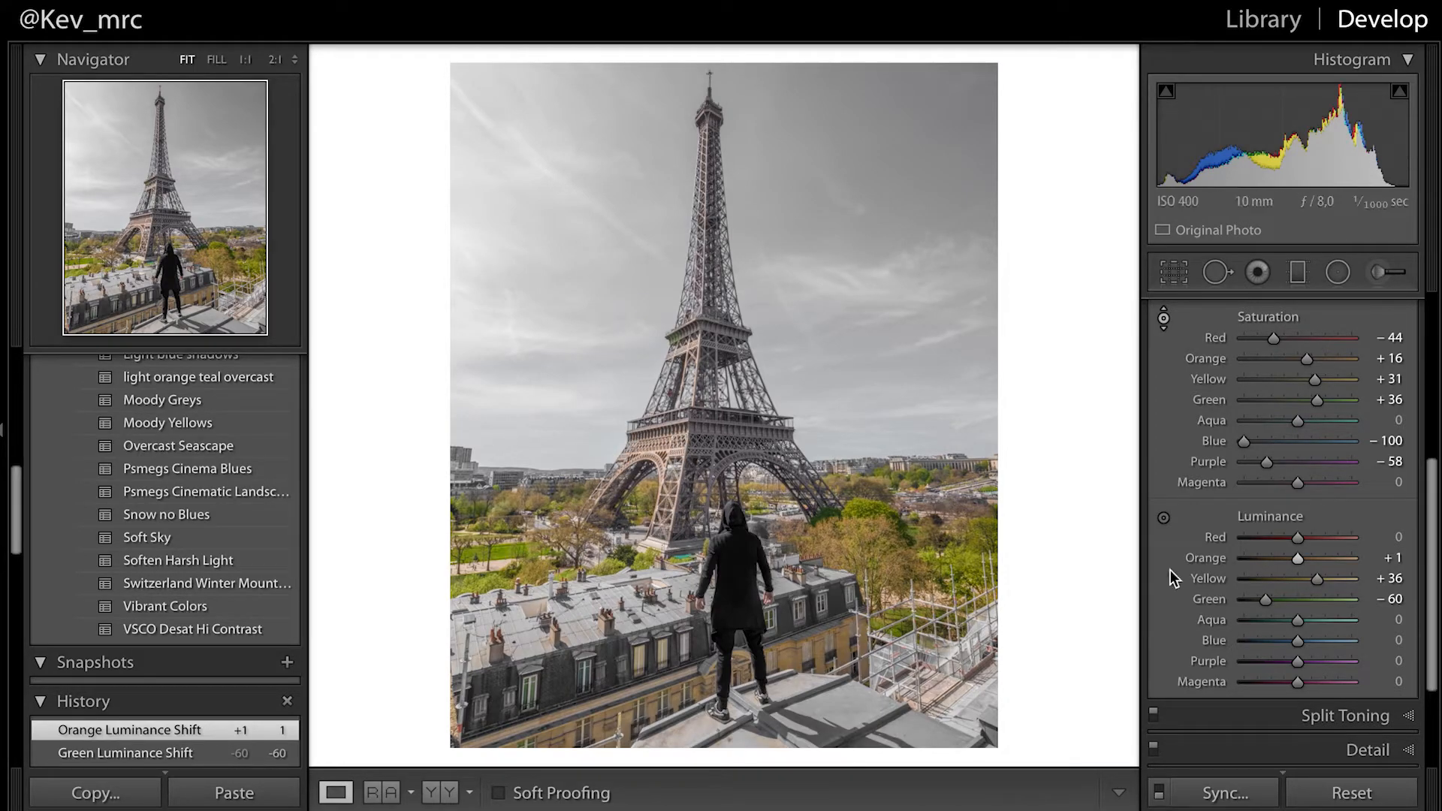
pyautogui.moveTo(1295, 556); pyautogui.dragTo(1308, 562)
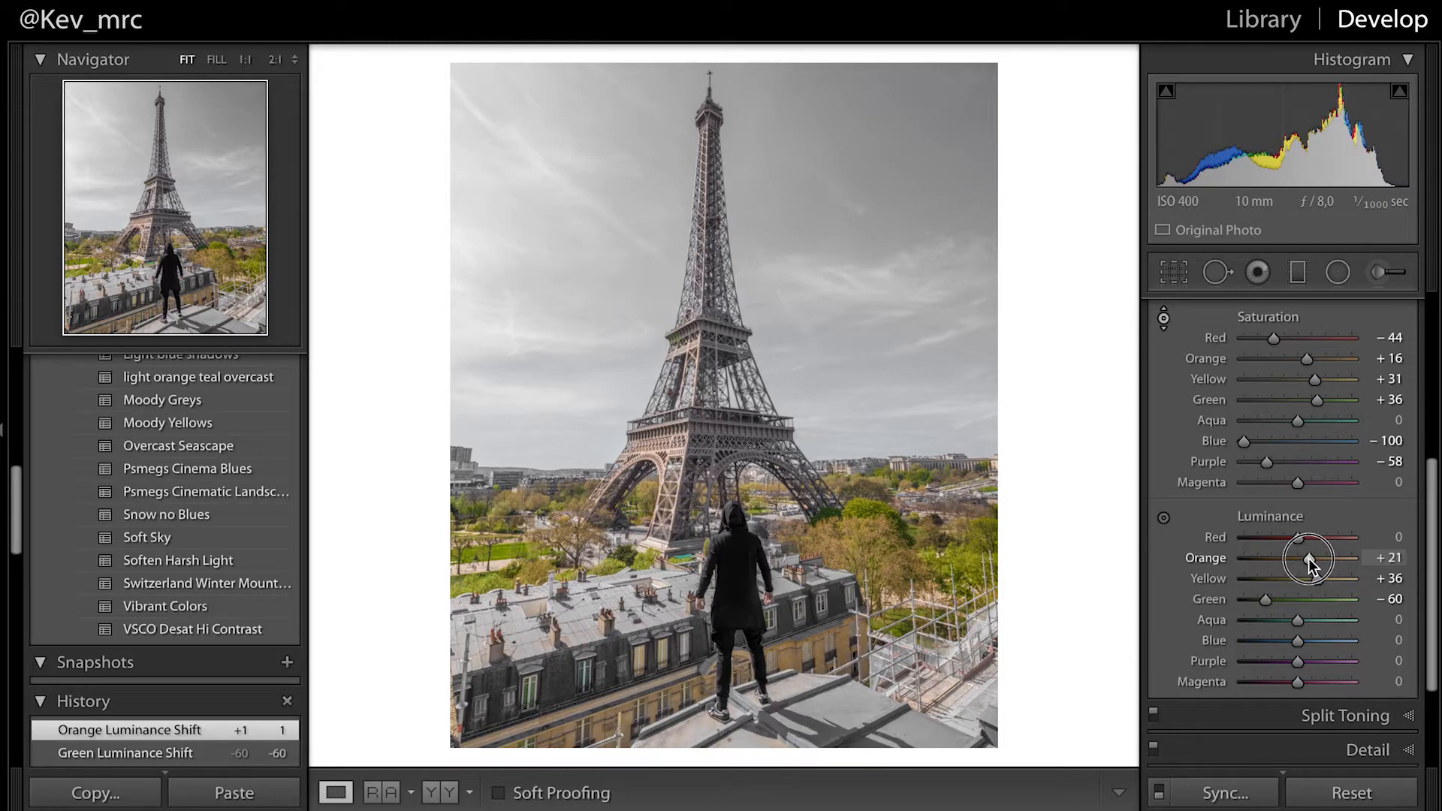
pyautogui.moveTo(1309, 558); pyautogui.dragTo(1314, 557)
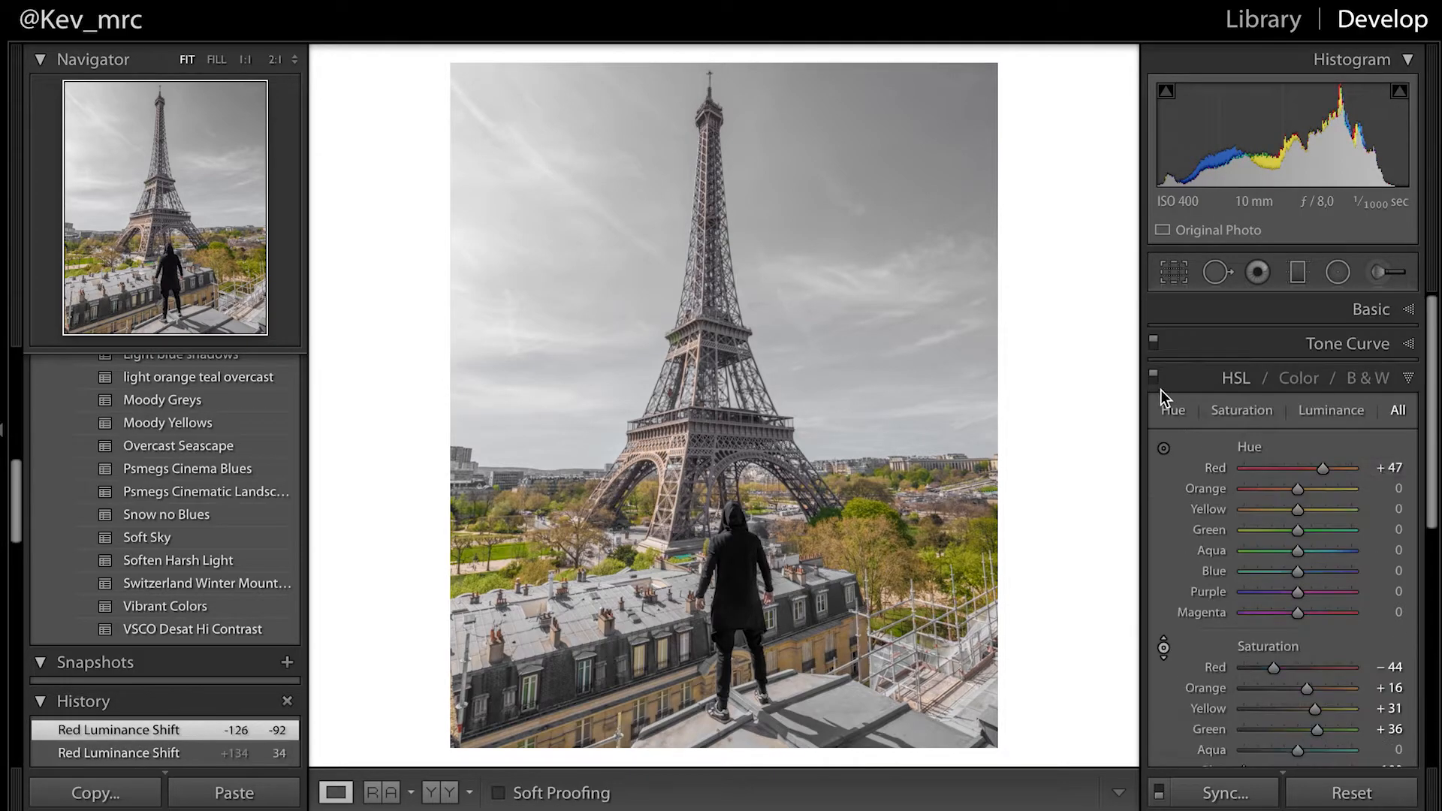
# Step: Compare the photo with the HSL adjustments turned off and on, and collapse the HSL settings
pyautogui.click(1153, 379)
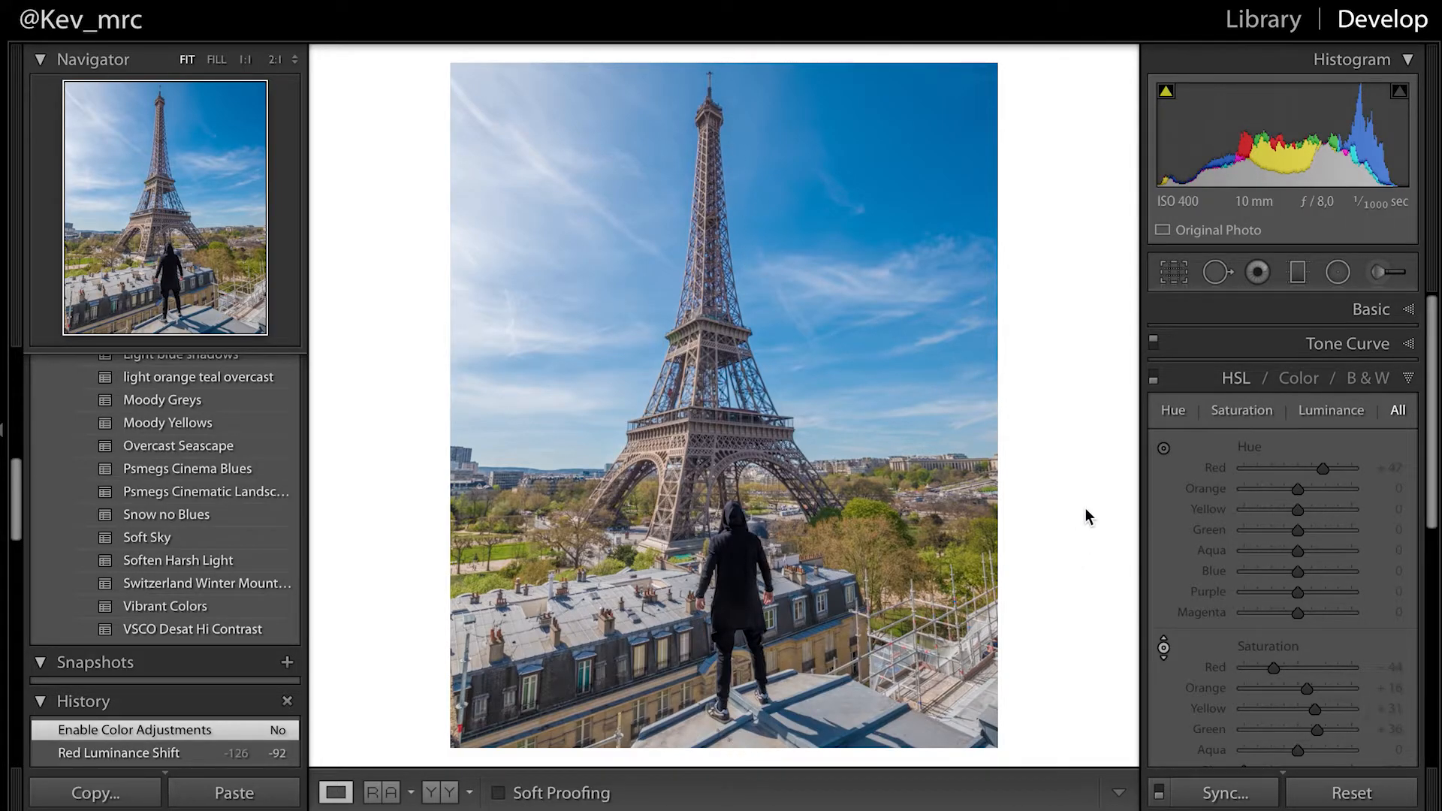
pyautogui.click(1154, 379)
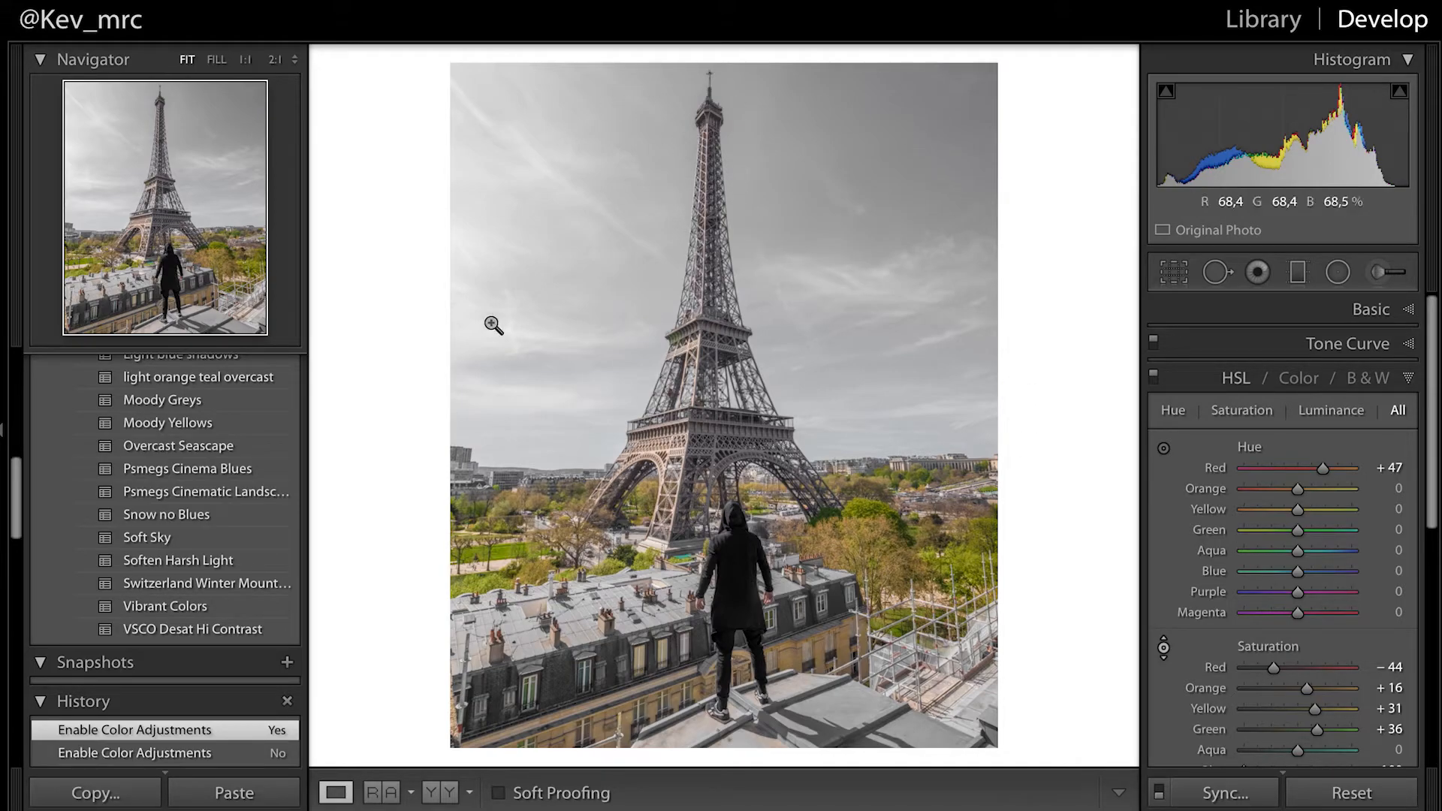
pyautogui.click(1206, 371)
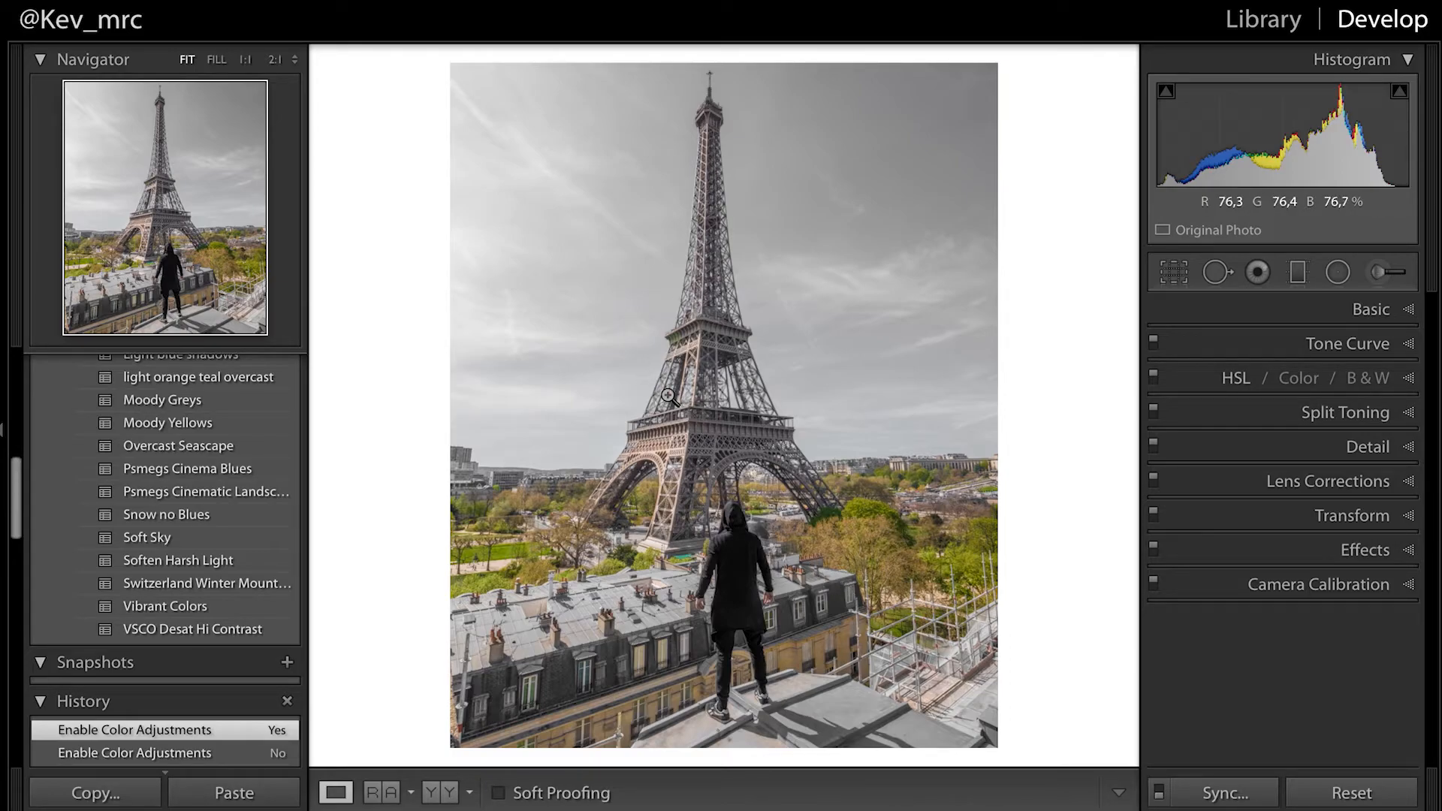
# Step: At 1:1 zoom, paint over the green tint on the tower's upper platform corner with the Adjustment Brush at Saturation -100
pyautogui.click(686, 331)
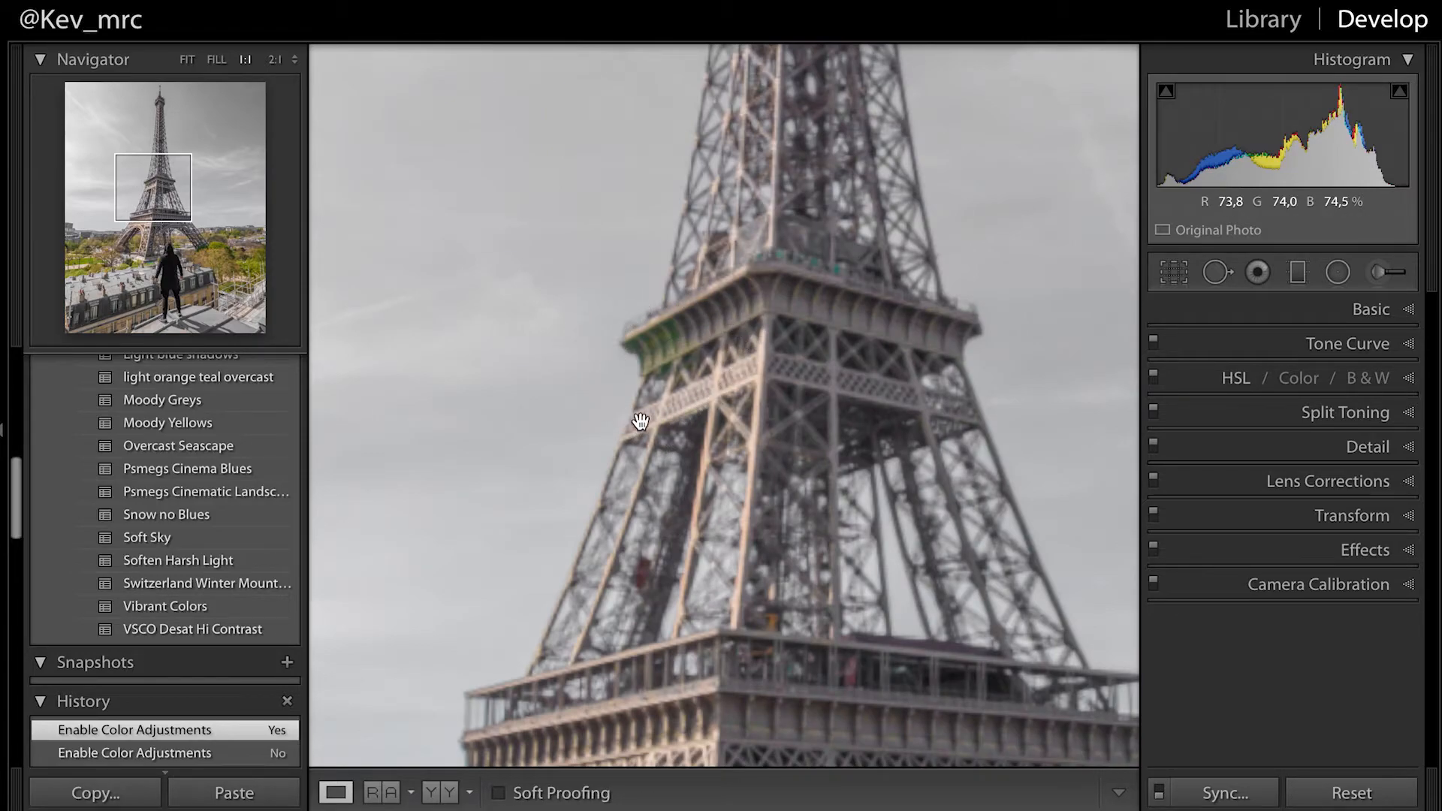
pyautogui.click(639, 270)
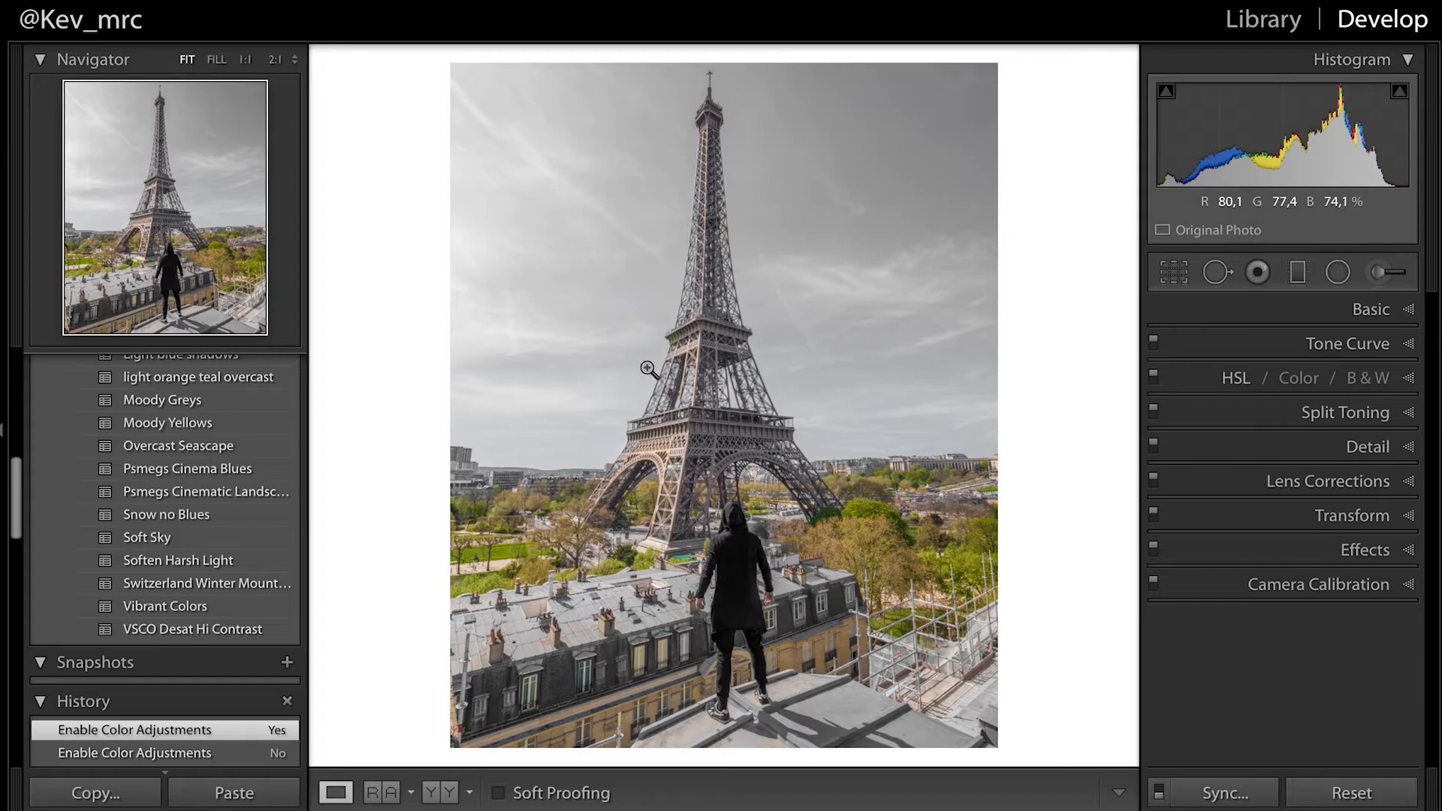
pyautogui.click(680, 340)
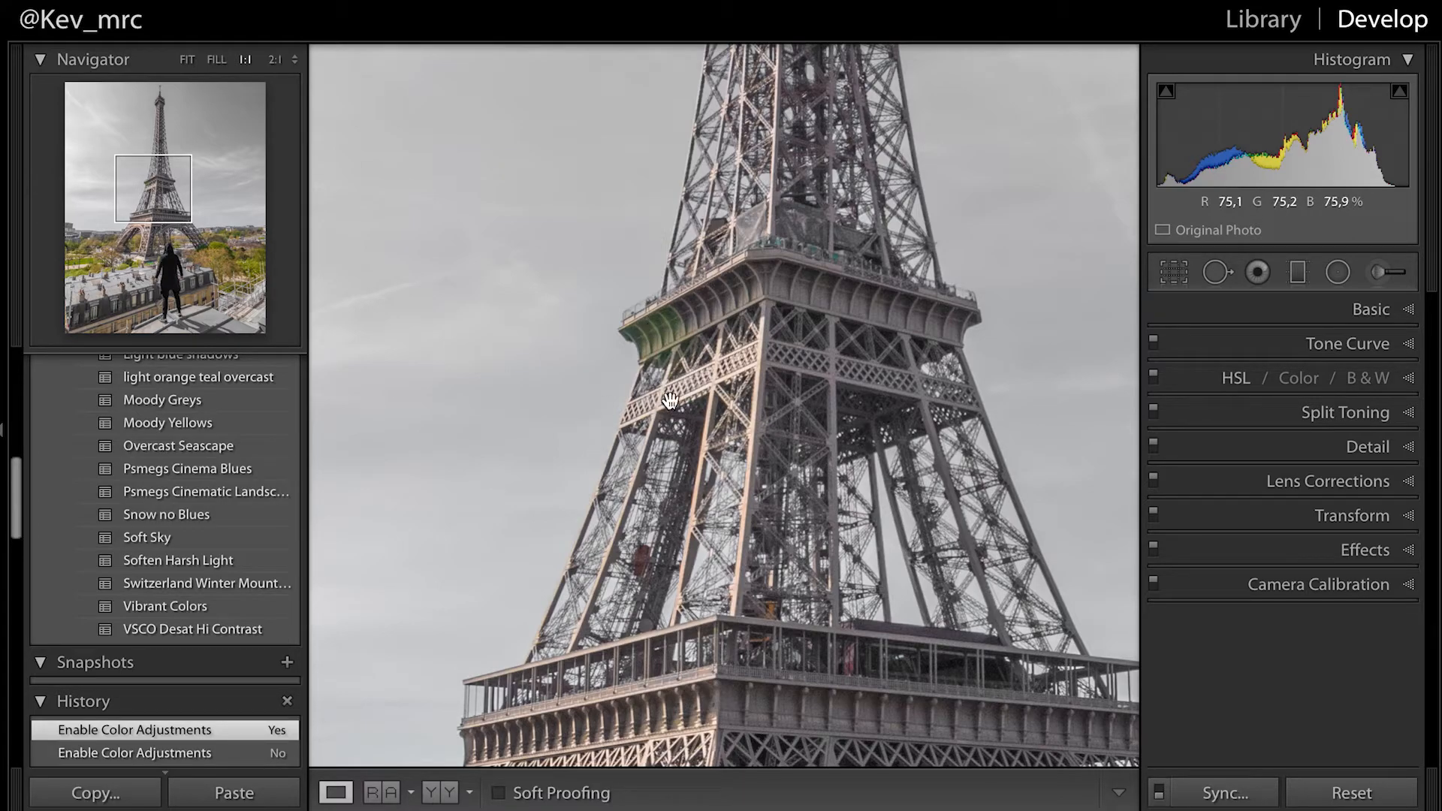
pyautogui.click(1377, 282)
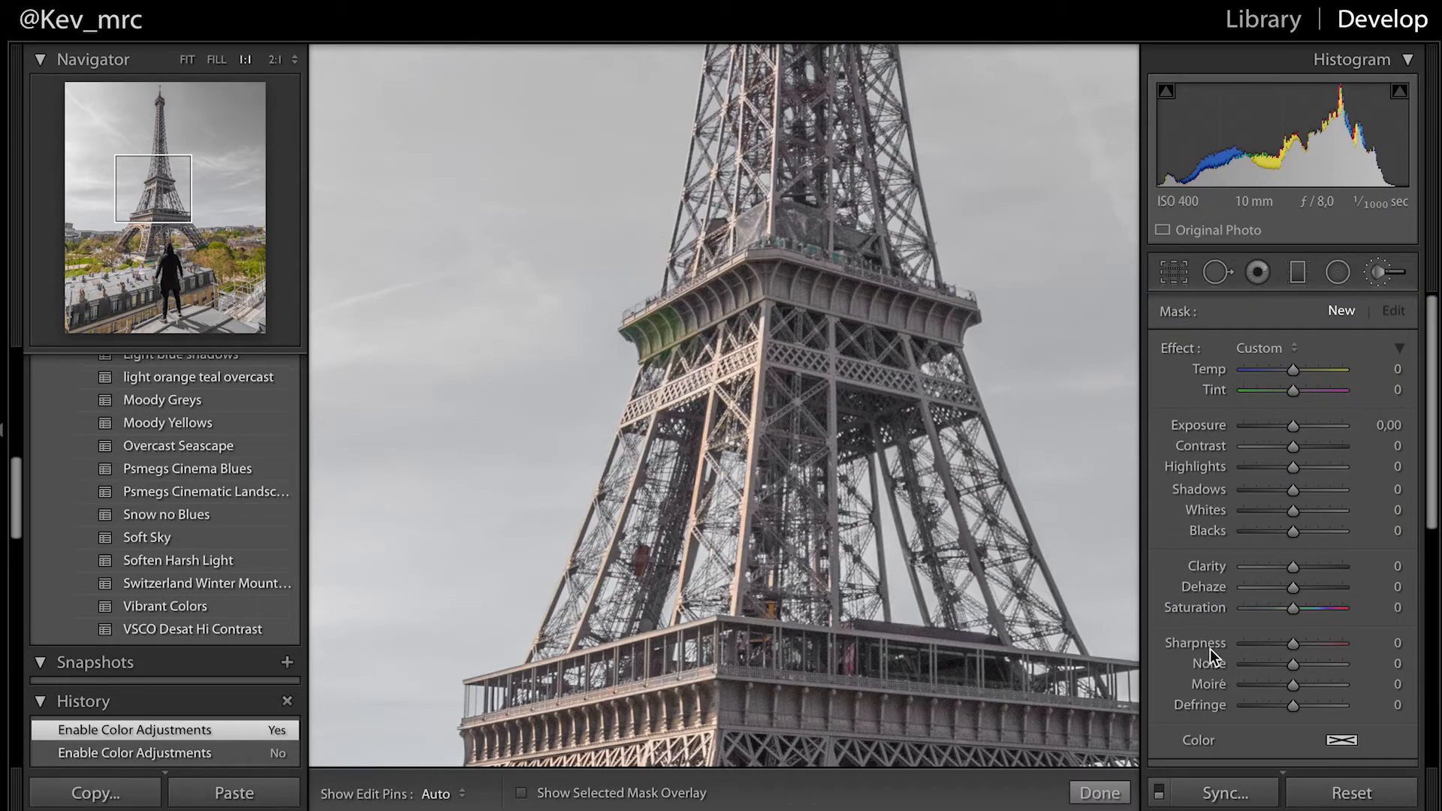
pyautogui.moveTo(1299, 614); pyautogui.dragTo(1222, 622)
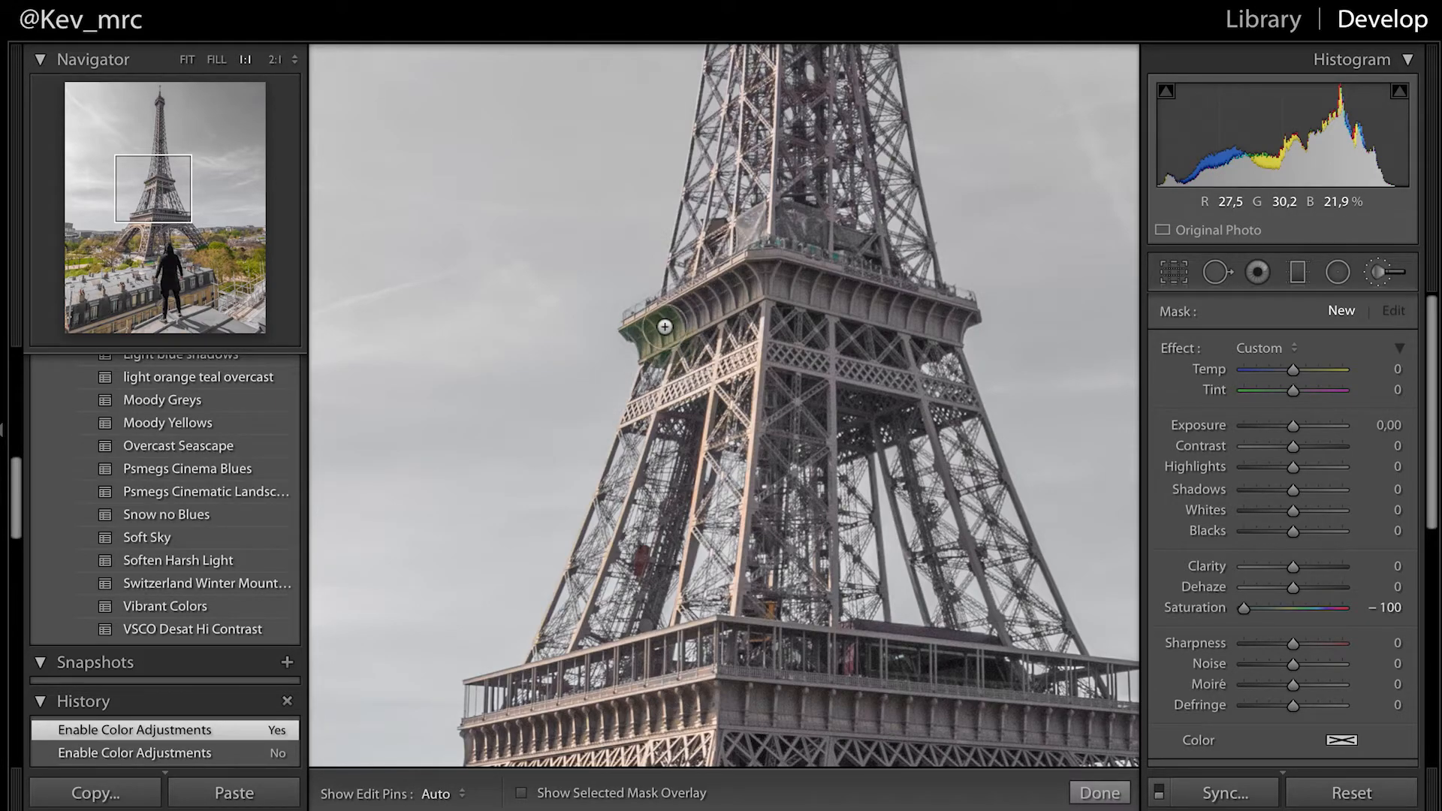
pyautogui.moveTo(665, 327)
pyautogui.mouseDown()
pyautogui.moveTo(644, 348)
pyautogui.moveTo(688, 329)
pyautogui.moveTo(653, 353)
pyautogui.moveTo(648, 336)
pyautogui.moveTo(668, 322)
pyautogui.moveTo(647, 328)
pyautogui.moveTo(659, 352)
pyautogui.moveTo(687, 329)
pyautogui.moveTo(656, 319)
pyautogui.moveTo(680, 315)
pyautogui.moveTo(647, 341)
pyautogui.moveTo(693, 332)
pyautogui.moveTo(638, 339)
pyautogui.moveTo(641, 369)
pyautogui.moveTo(688, 333)
pyautogui.moveTo(653, 316)
pyautogui.moveTo(679, 331)
pyautogui.mouseUp()
pyautogui.press('h')
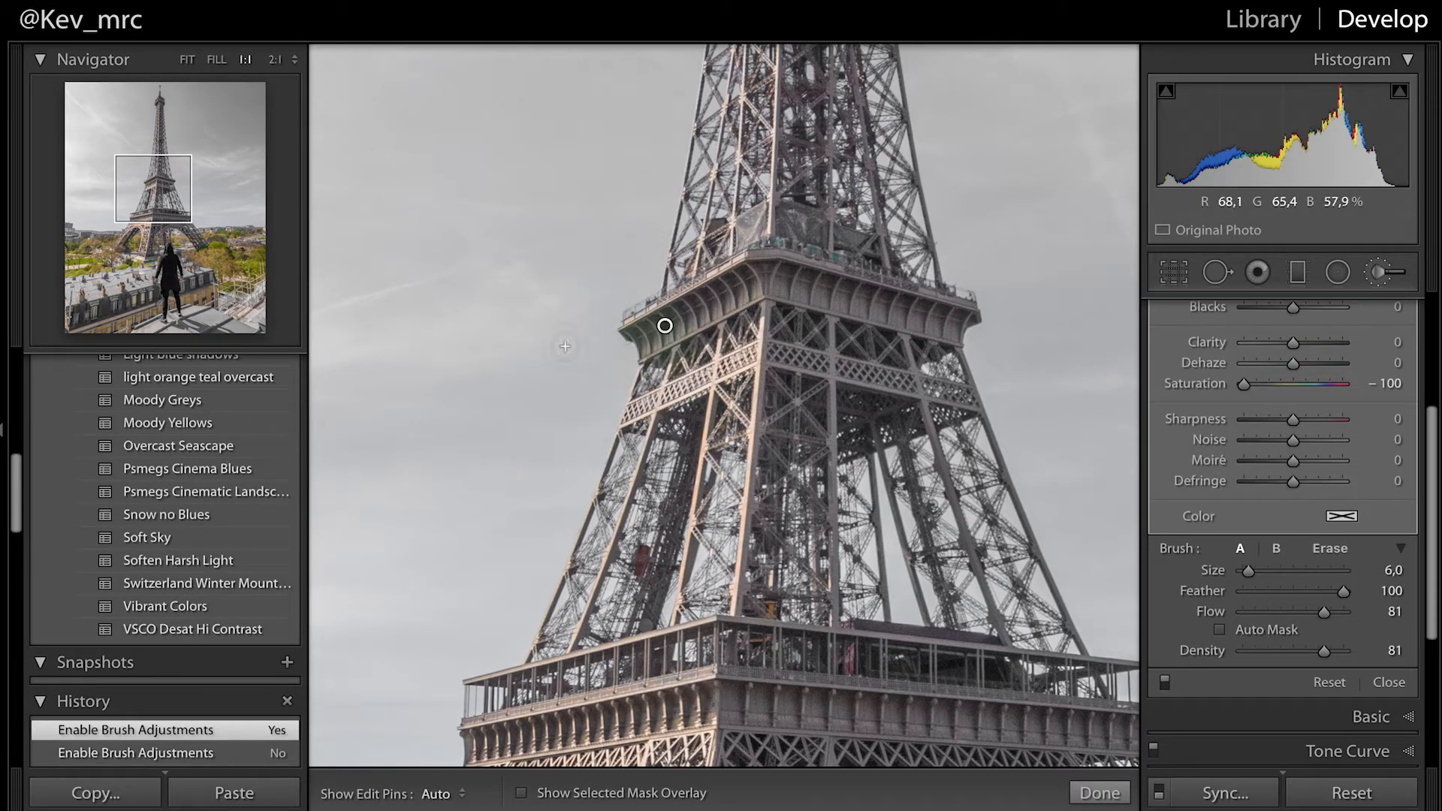
# Step: Add a new Adjustment Brush mask and paint the outer left edge of the tower's upper platform
pyautogui.scroll(3, 1293, 596)
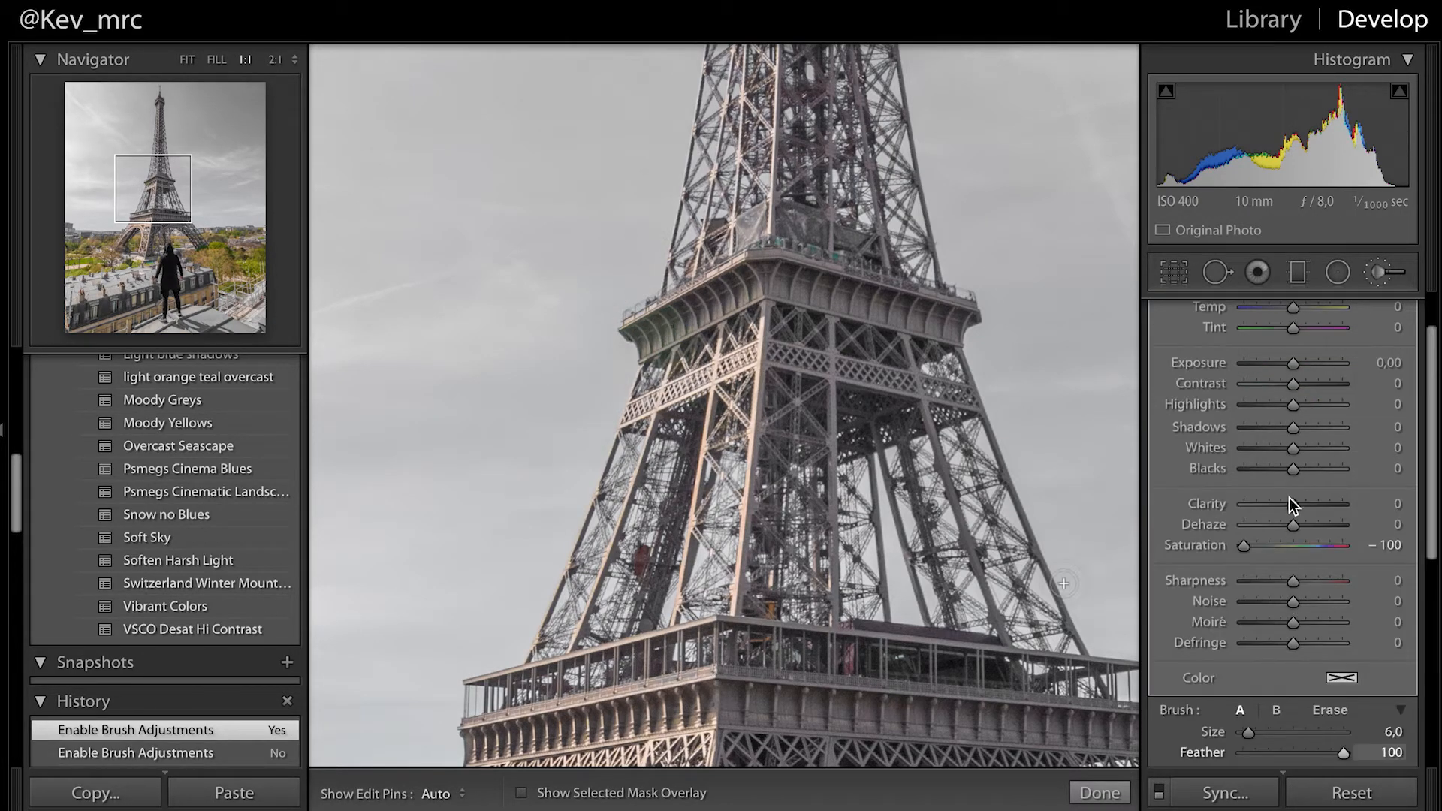
pyautogui.scroll(2, 1250, 700)
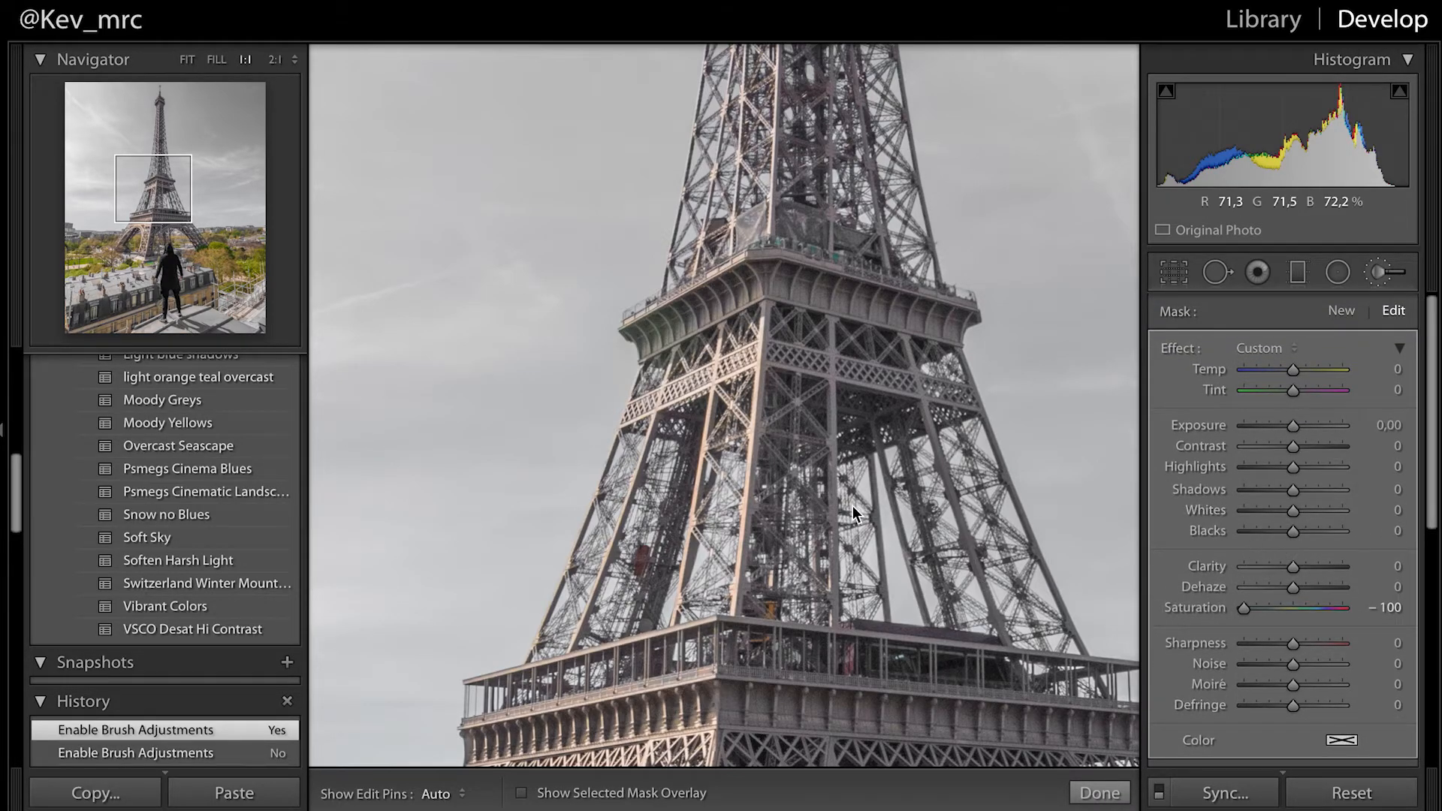
pyautogui.click(1338, 314)
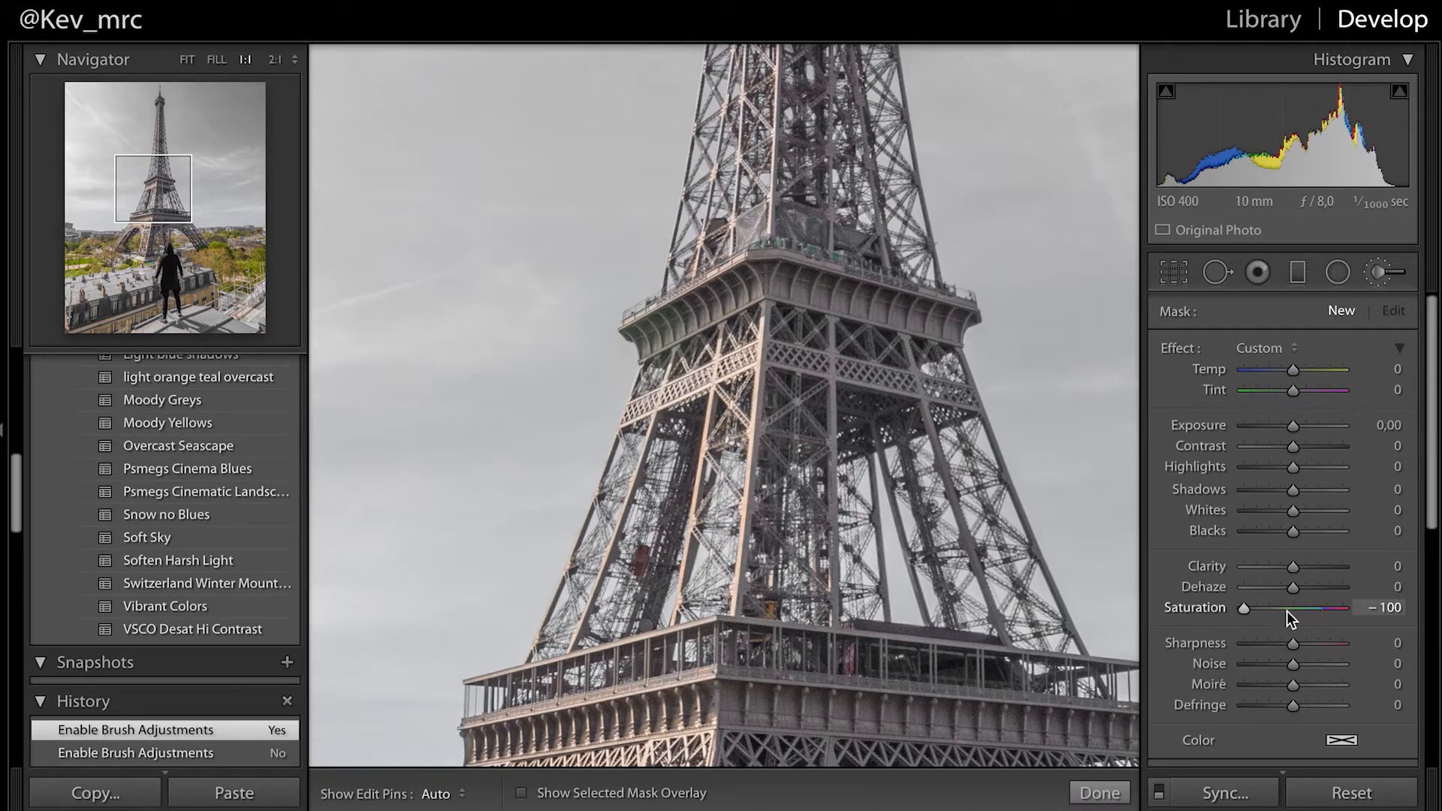
pyautogui.moveTo(642, 345)
pyautogui.mouseDown()
pyautogui.moveTo(659, 343)
pyautogui.moveTo(656, 312)
pyautogui.moveTo(651, 331)
pyautogui.moveTo(666, 327)
pyautogui.mouseUp()
pyautogui.press('h')
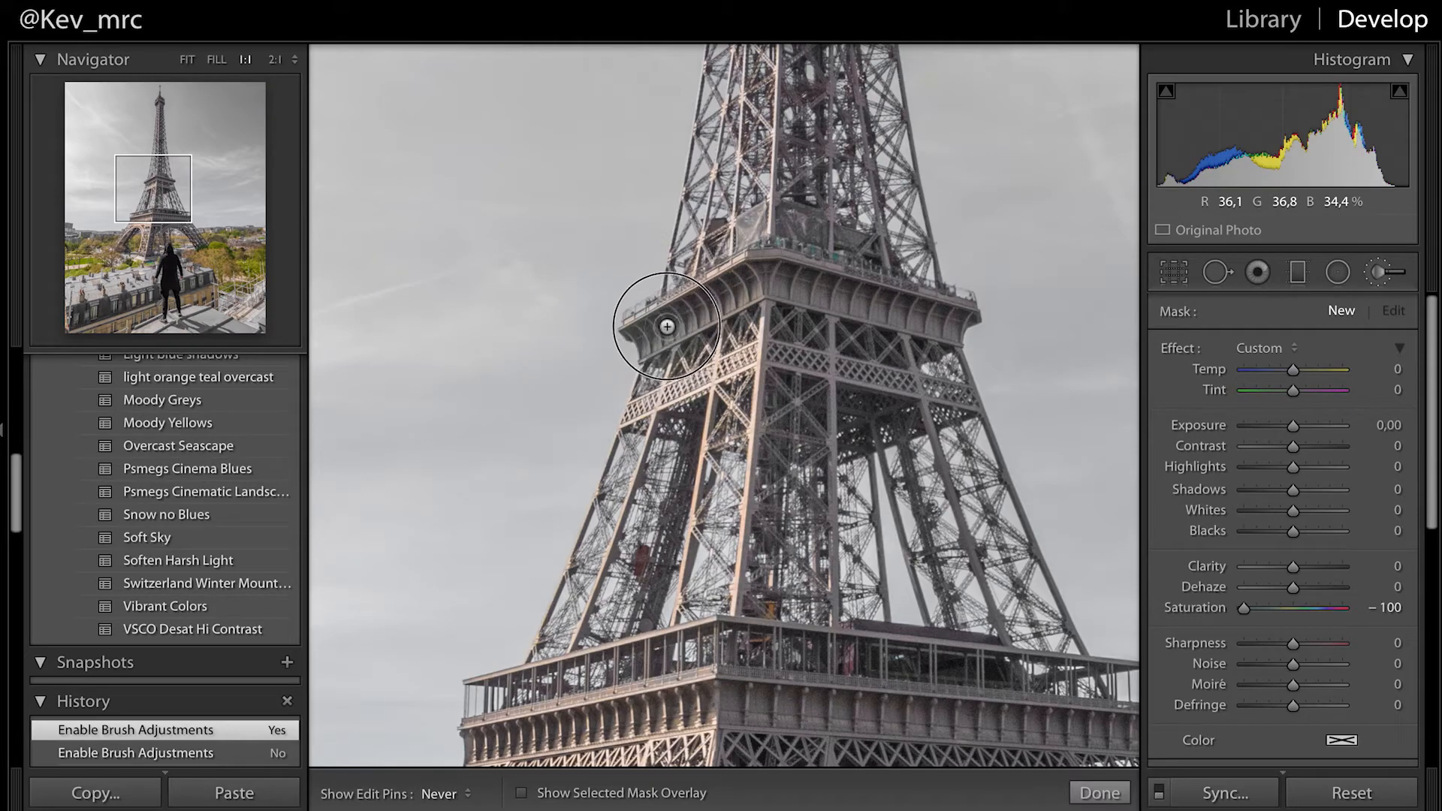
pyautogui.press('h')
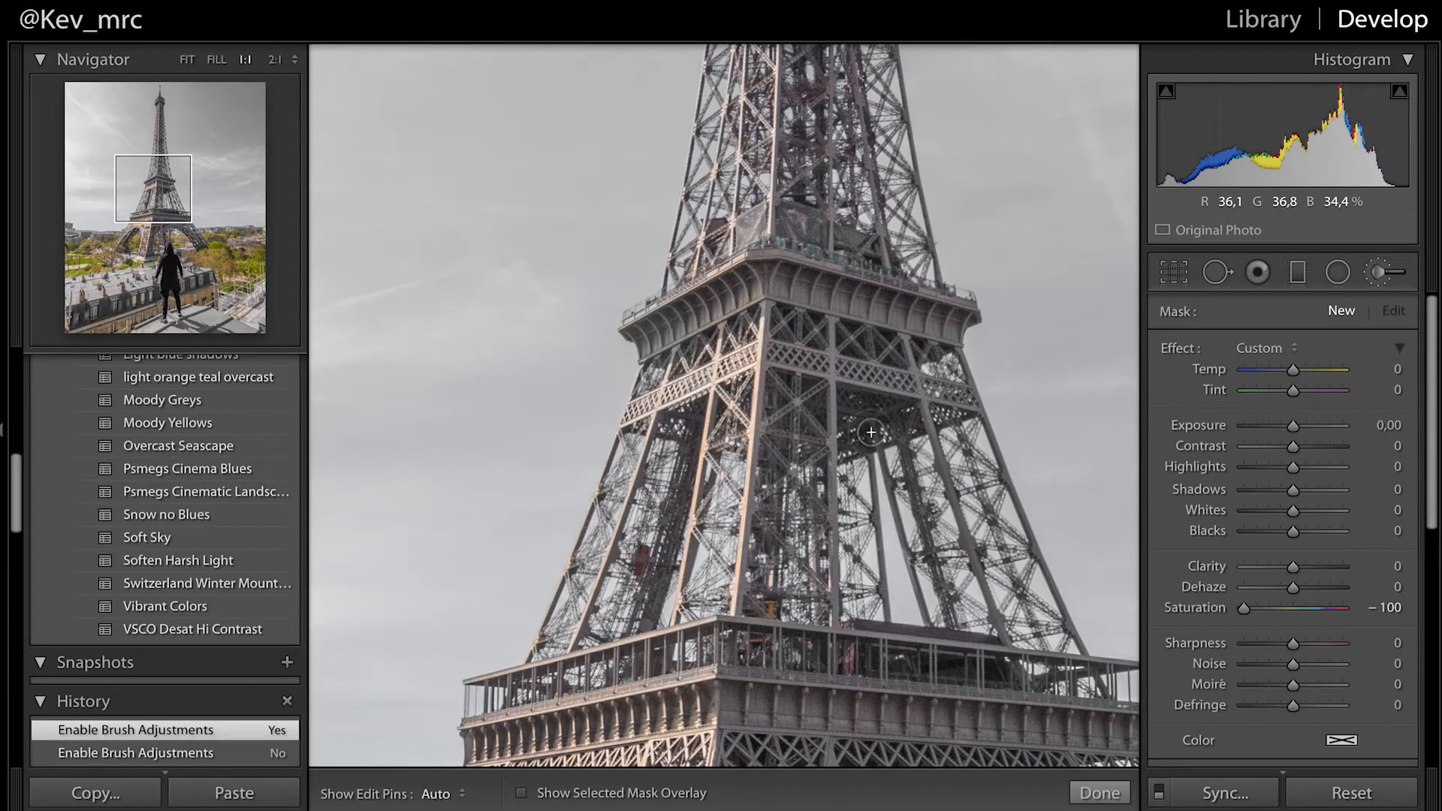
pyautogui.click(642, 346)
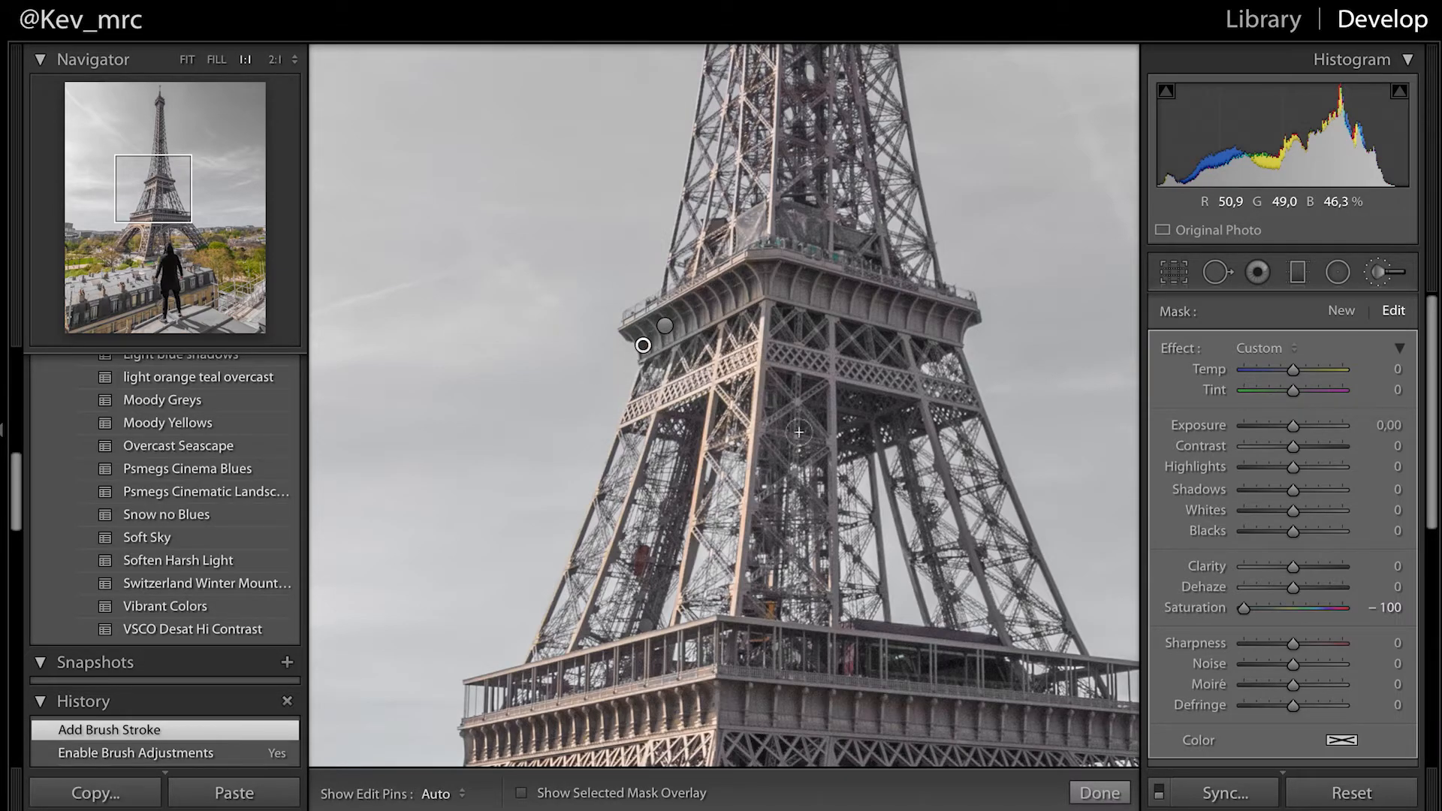
# Step: Set the new brush mask's Saturation to -65 and its Temp to 22
pyautogui.moveTo(1251, 606)
pyautogui.mouseDown()
pyautogui.moveTo(1281, 606)
pyautogui.moveTo(1260, 611)
pyautogui.mouseUp()
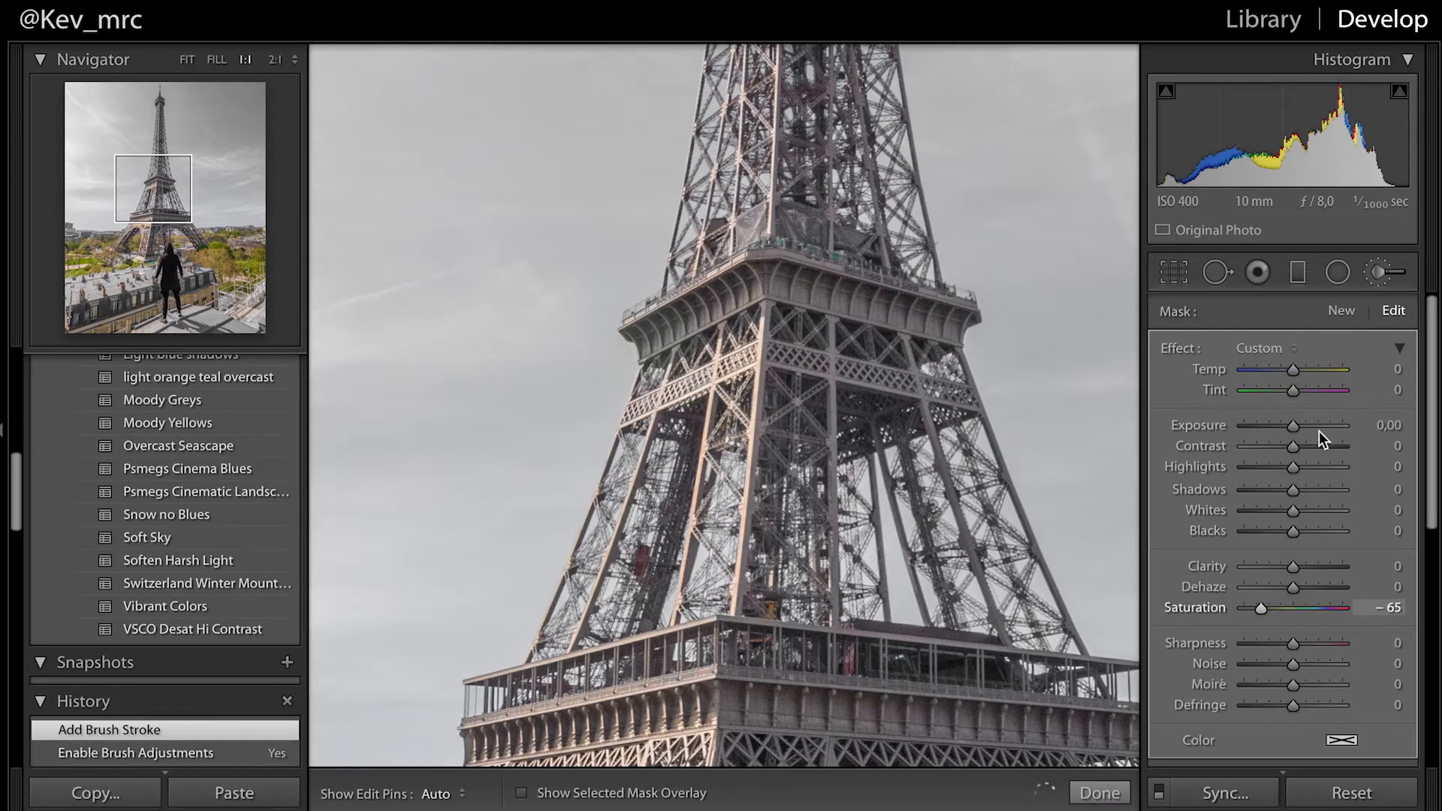
pyautogui.click(1286, 372)
pyautogui.moveTo(1286, 372); pyautogui.dragTo(1305, 372)
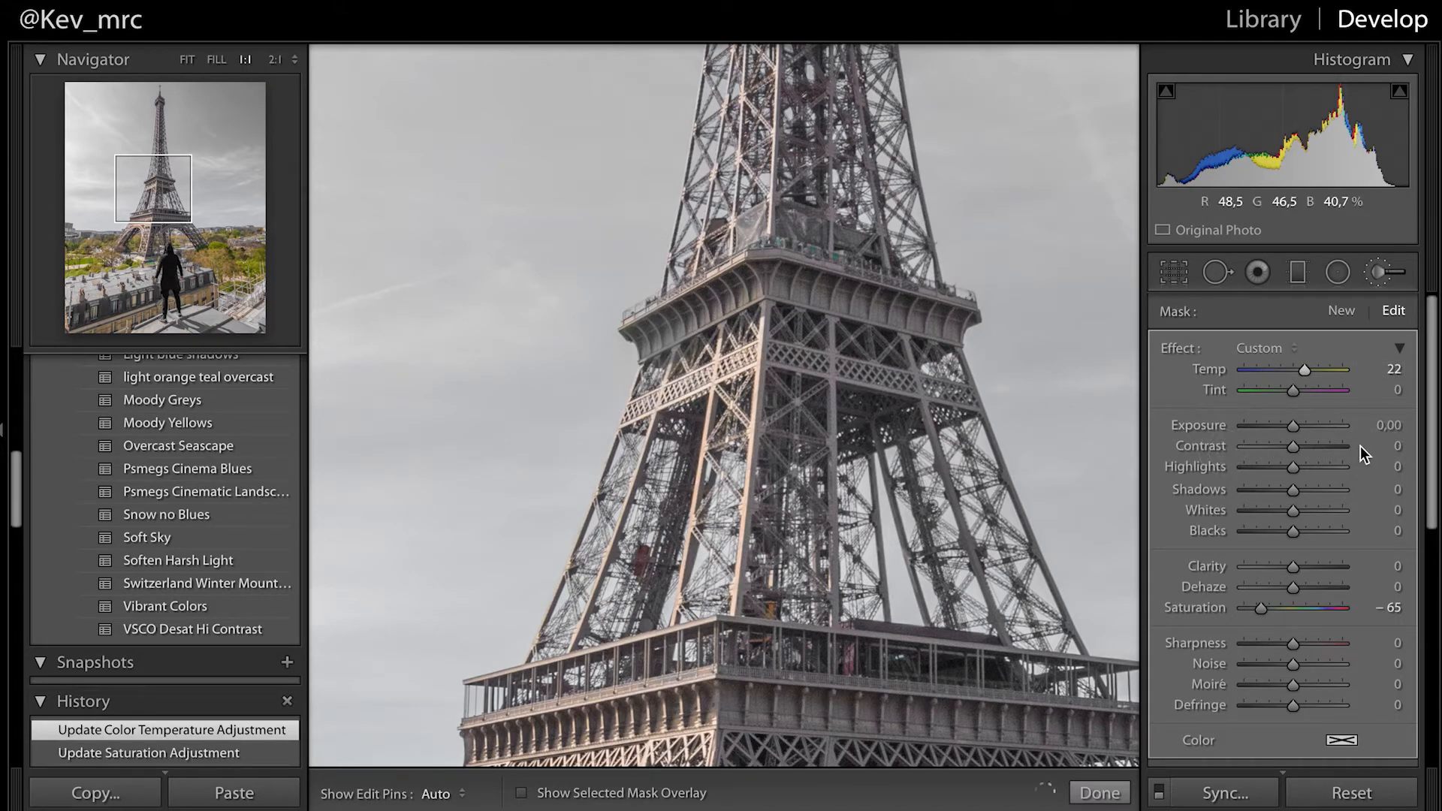
# Step: Set the brush mask's Temp to 61 and close the Adjustment Brush after comparing the tower with the brush adjustments off and on
pyautogui.moveTo(1306, 376); pyautogui.dragTo(1323, 376)
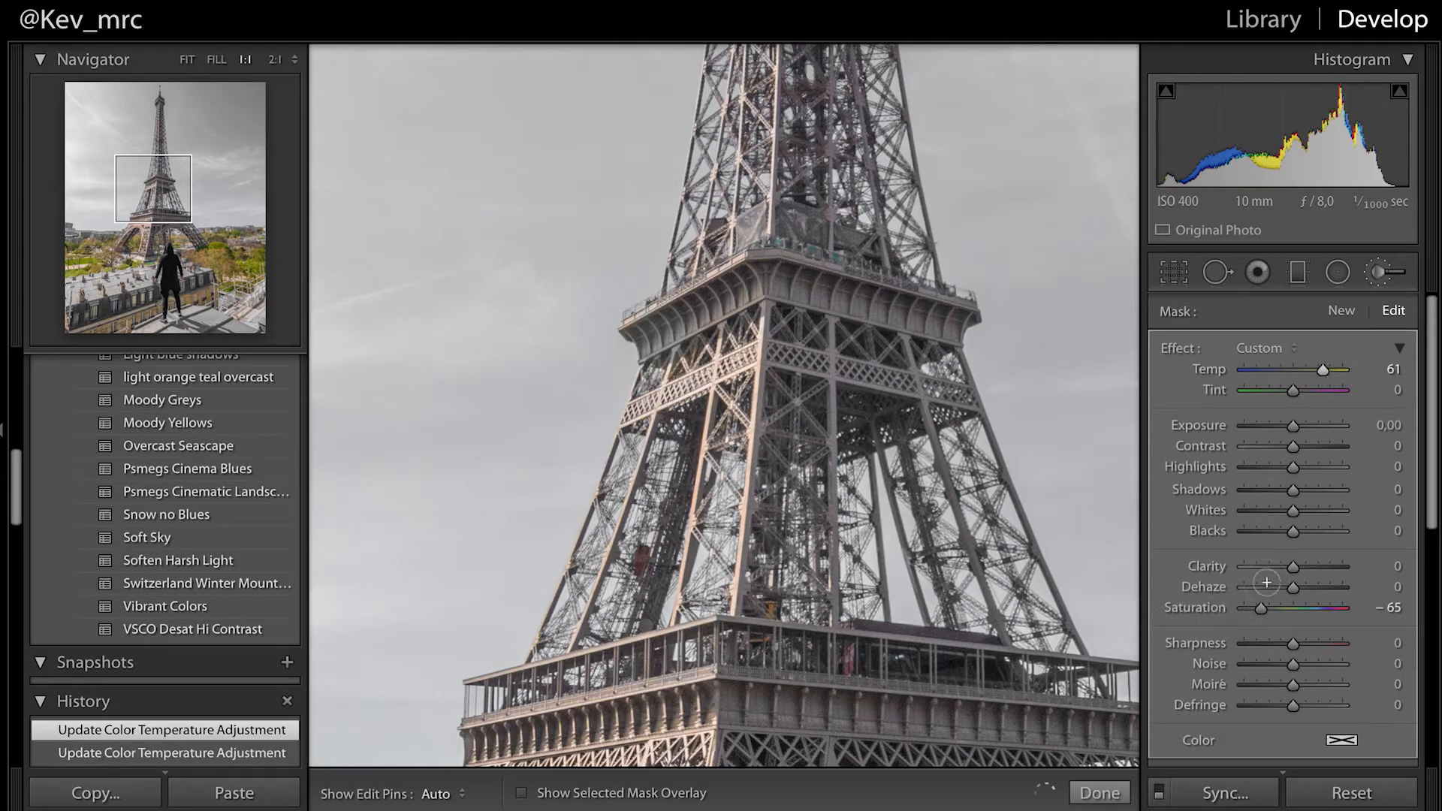
pyautogui.scroll(-5, 1266, 582)
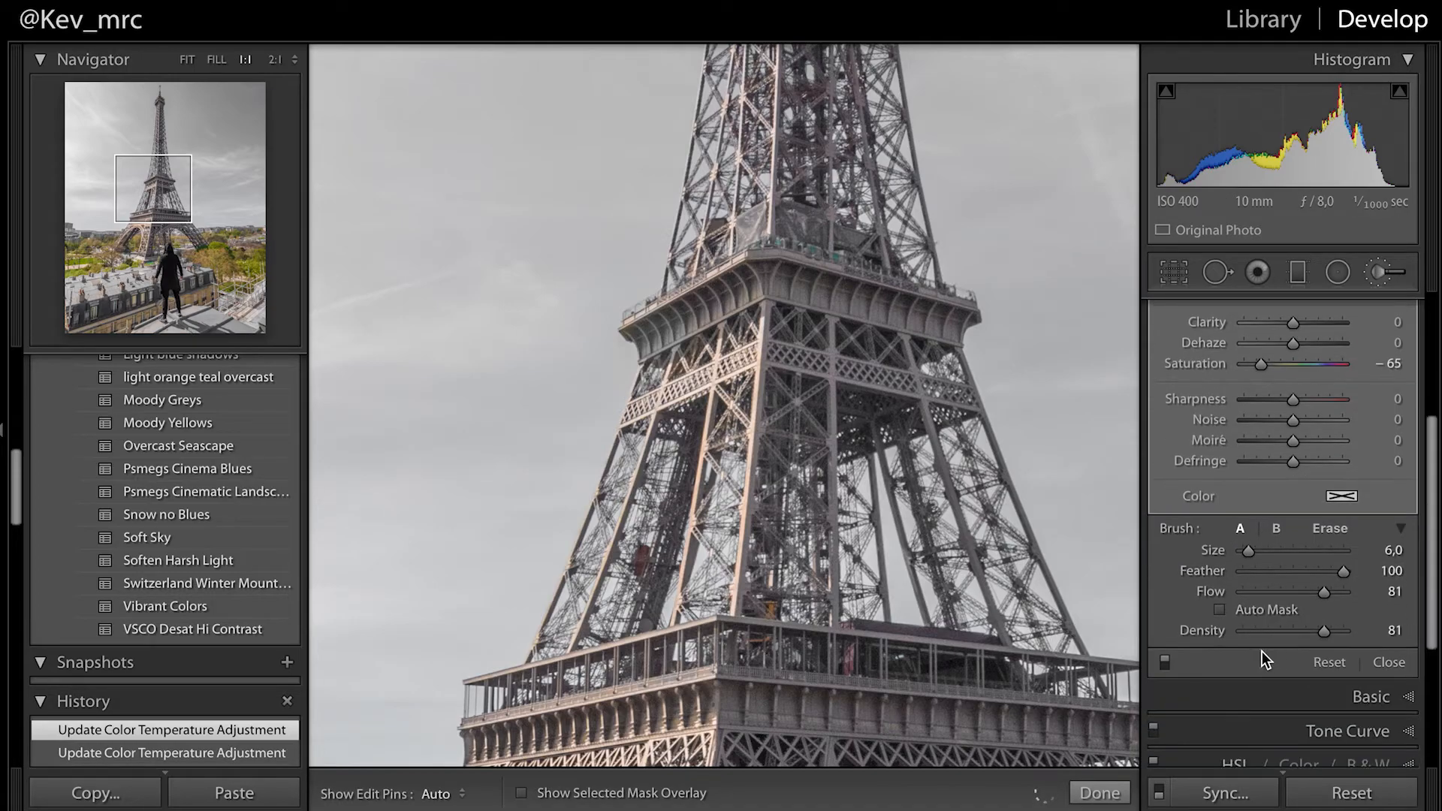
pyautogui.click(1162, 665)
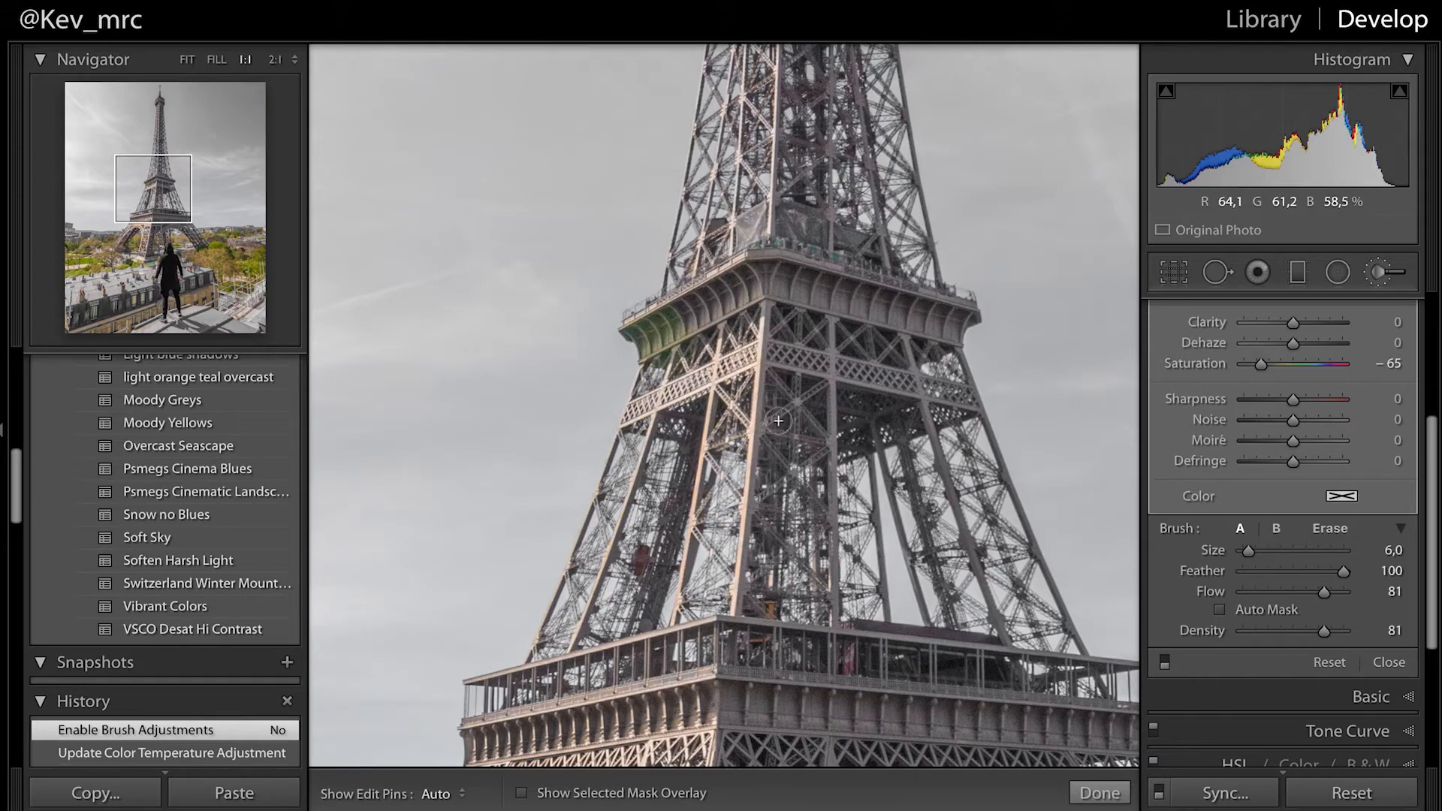
pyautogui.click(1165, 662)
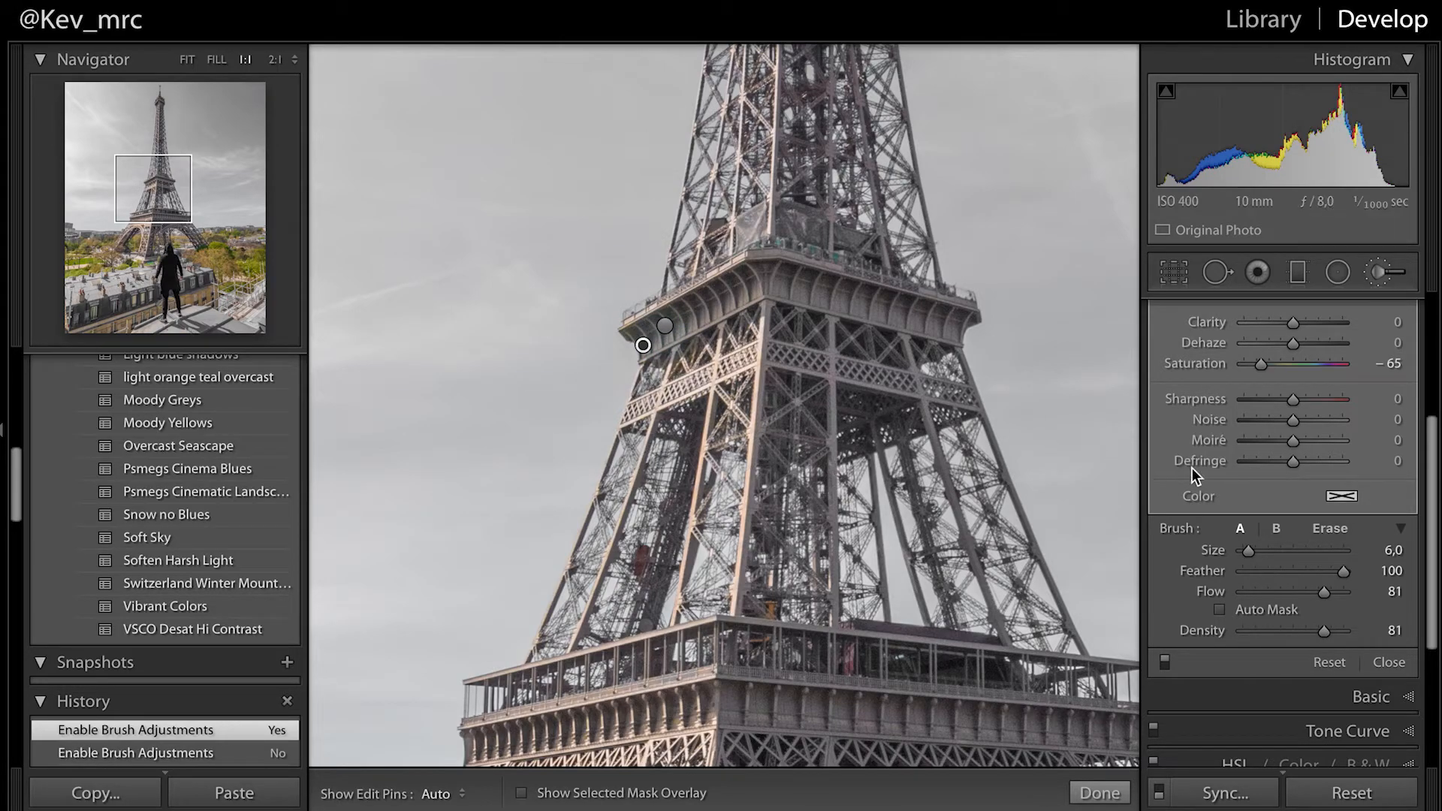
pyautogui.press('z')
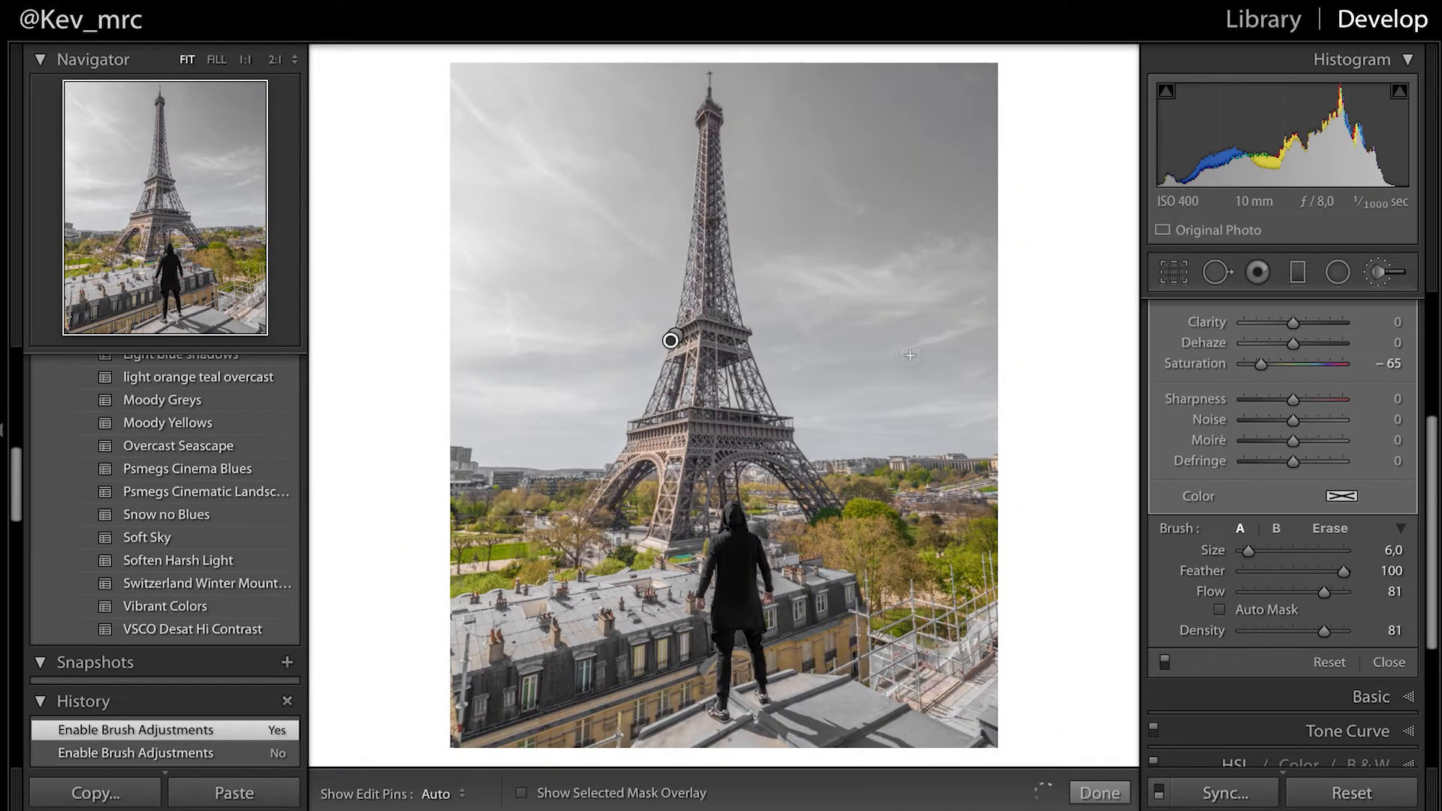
pyautogui.click(1098, 793)
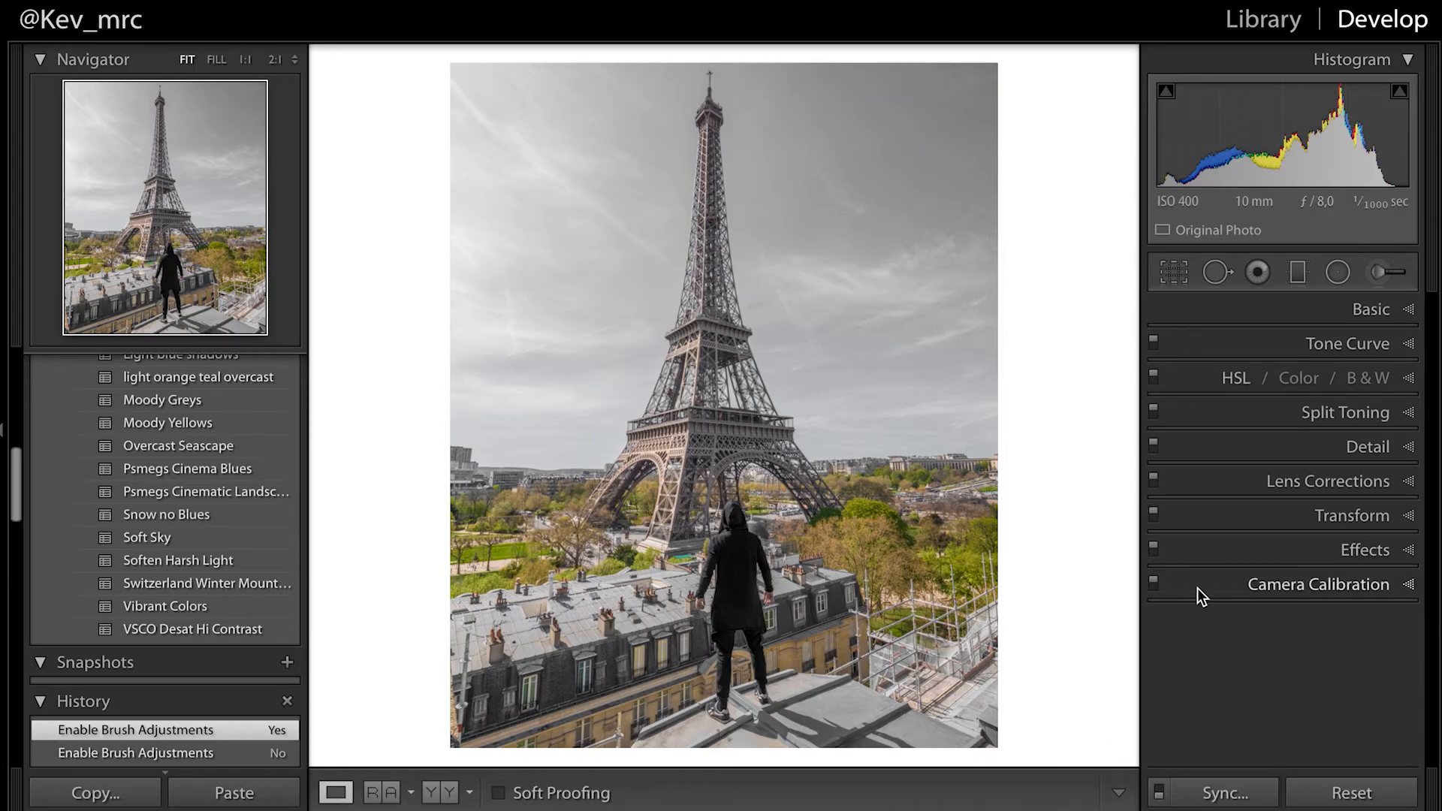
# Step: Apply a Highlight Priority post-crop vignette with Amount -15 and compare the photo with the effects turned off and on
pyautogui.click(1363, 557)
pyautogui.scroll(-3, 1279, 592)
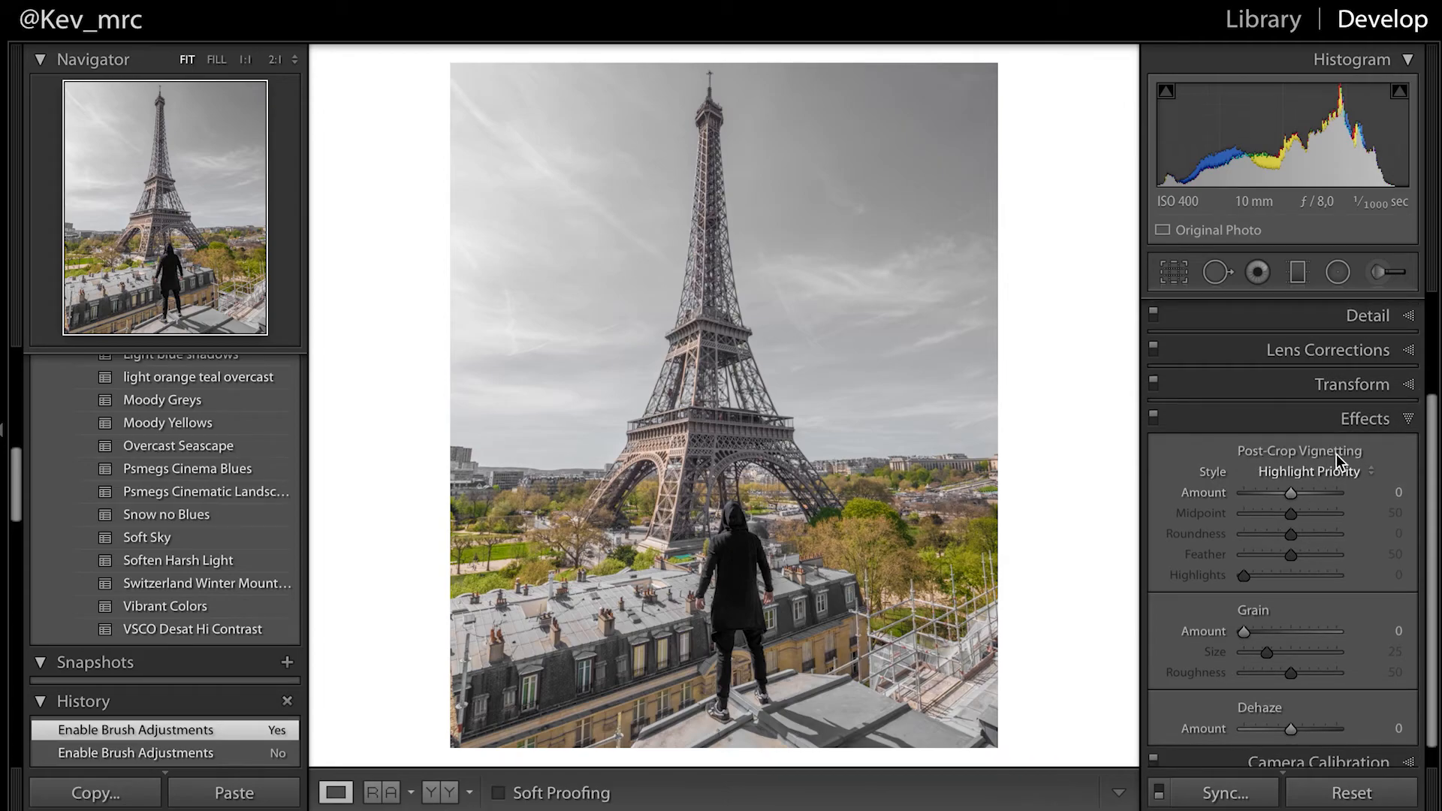
pyautogui.moveTo(1289, 492); pyautogui.dragTo(1289, 492)
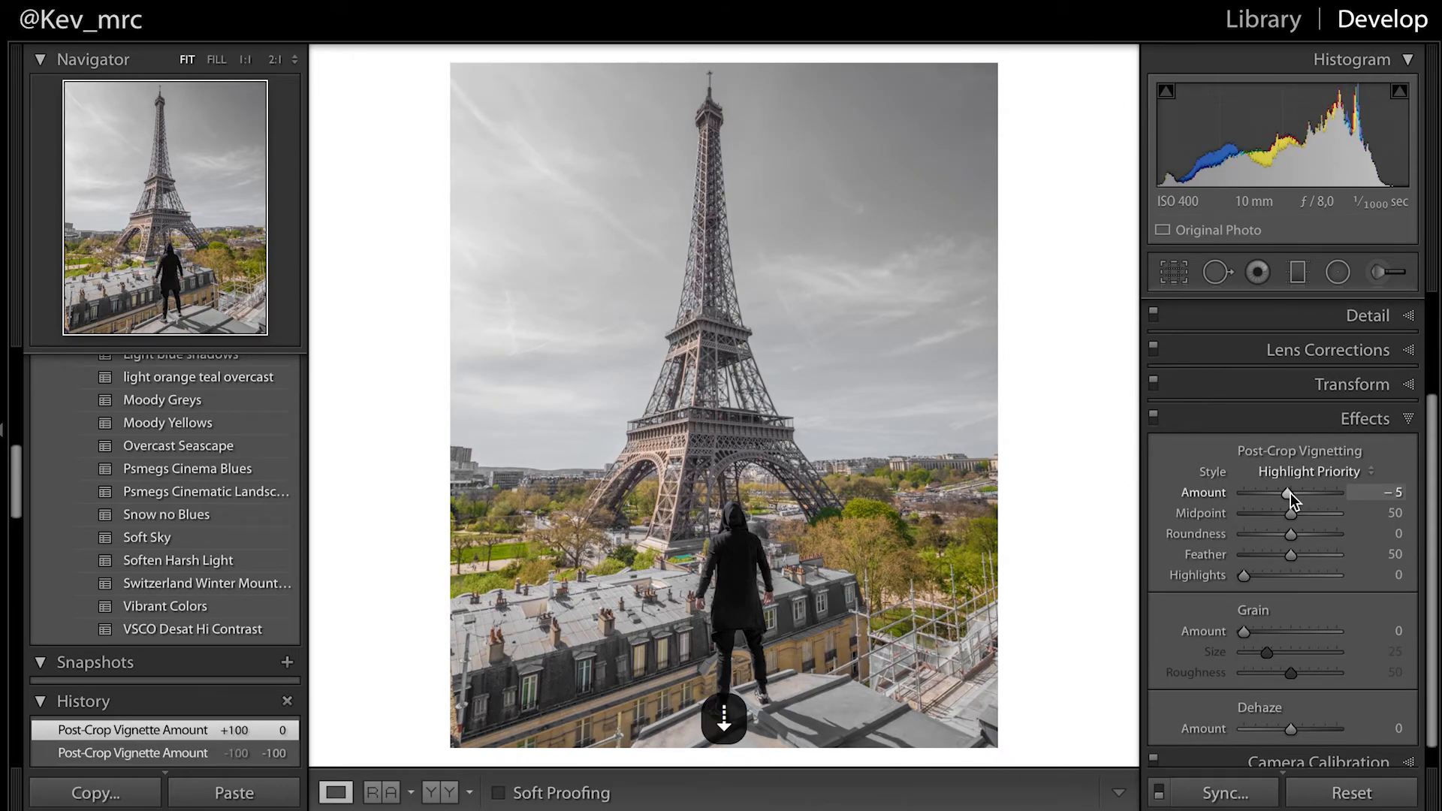
pyautogui.press('Down')
pyautogui.press('Down')
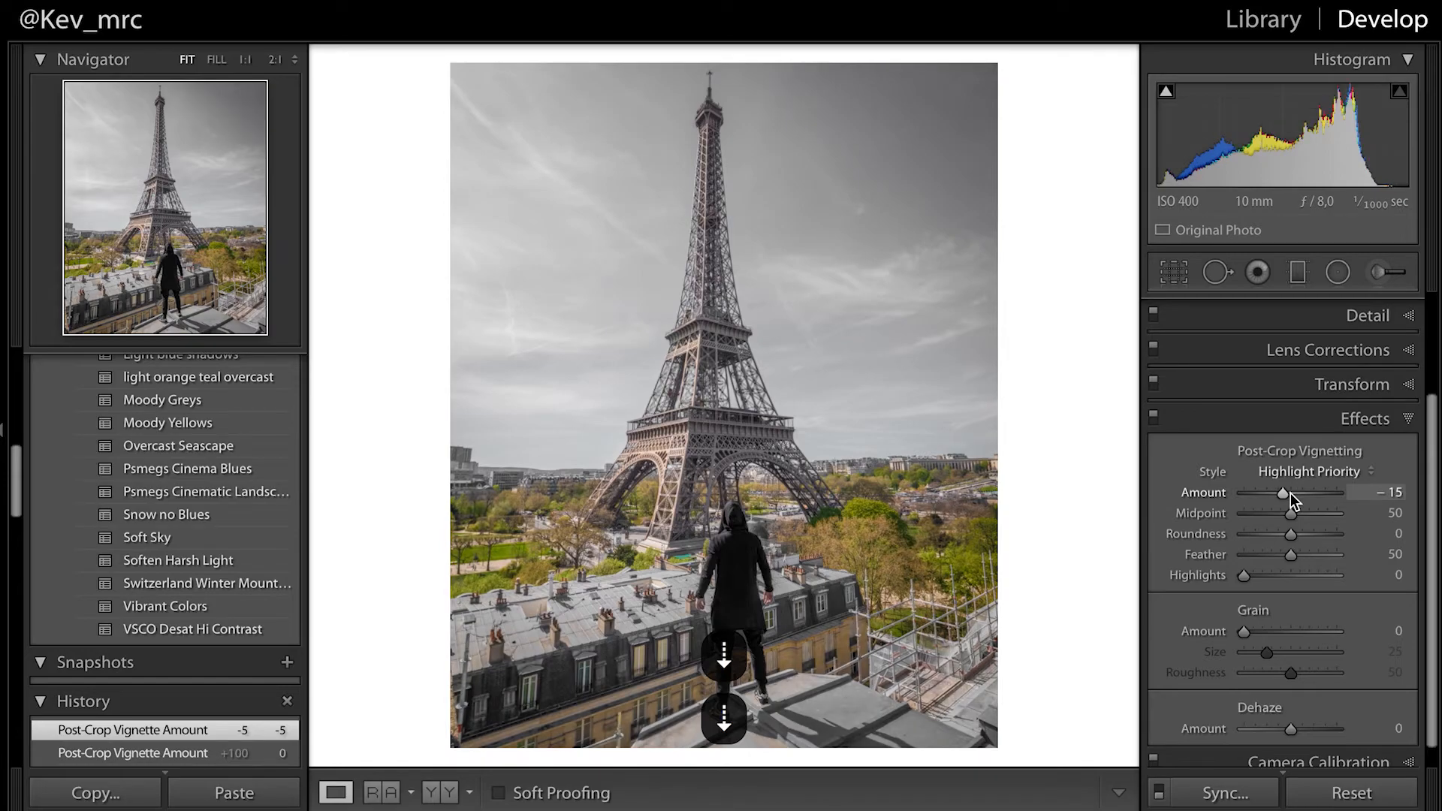
pyautogui.click(1154, 417)
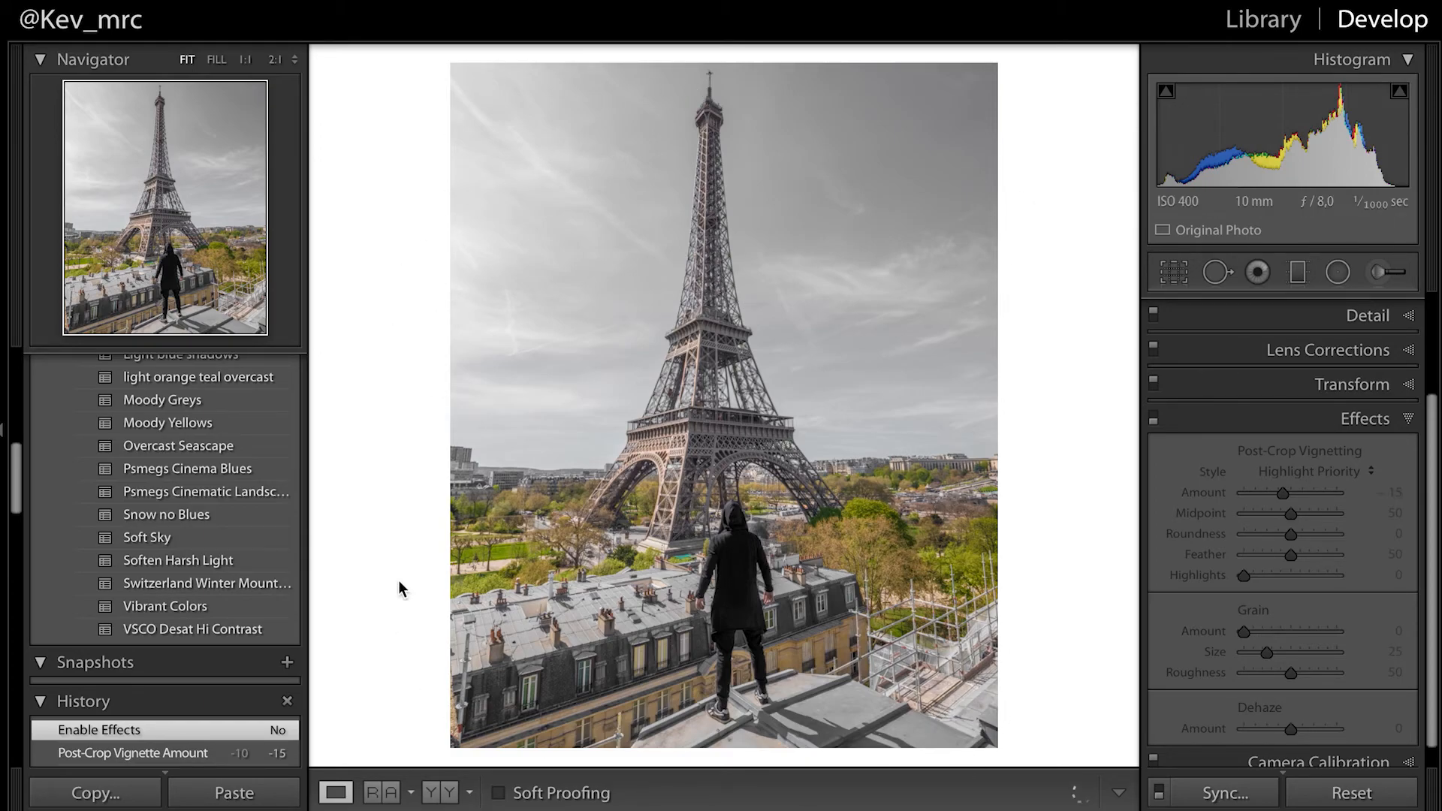
pyautogui.click(1154, 420)
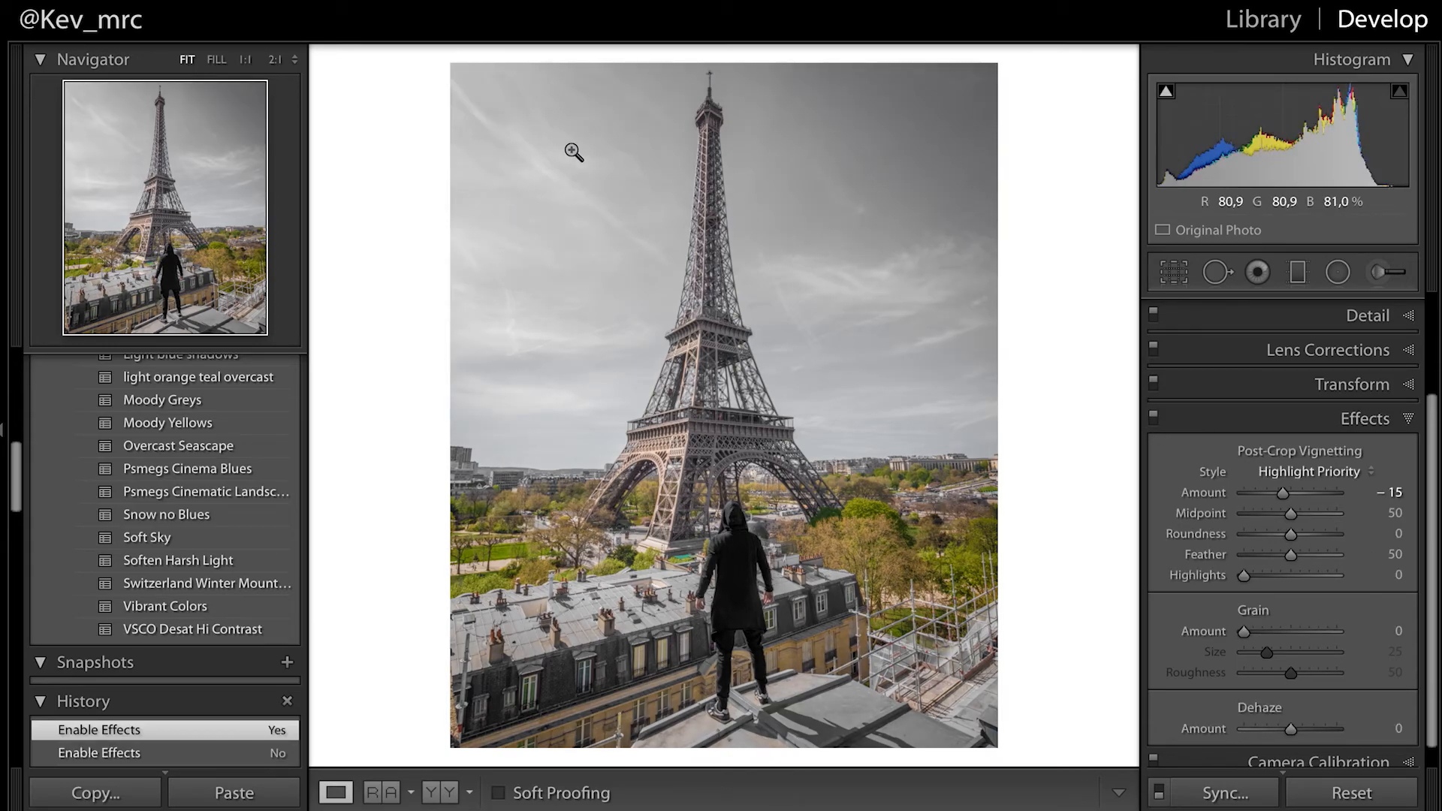